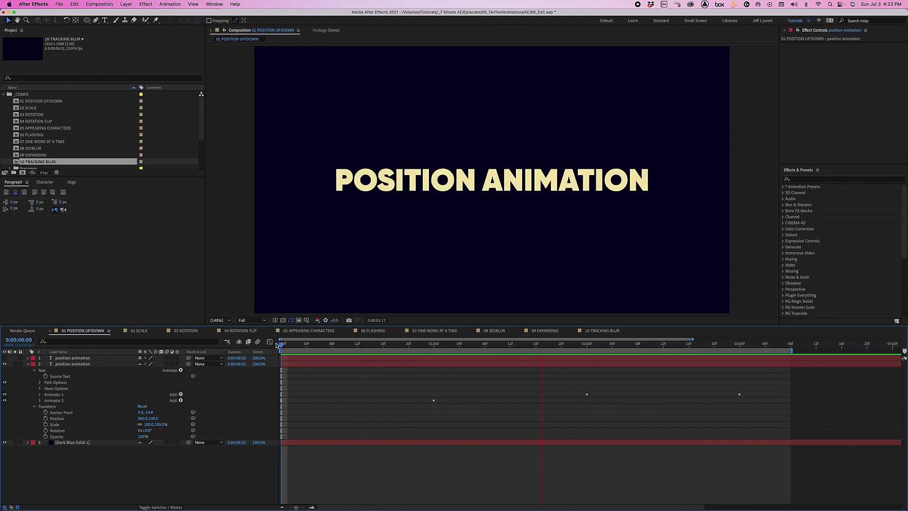
Show only the top position animation text layer, hiding the two layers beneath it, and return to the first frame
left_click(28, 364)
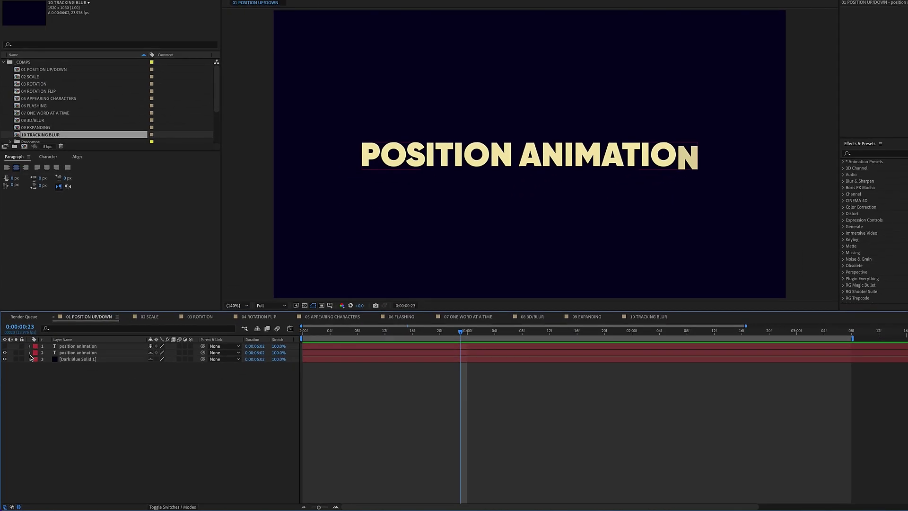
left_click_drag(4, 360, 10, 347)
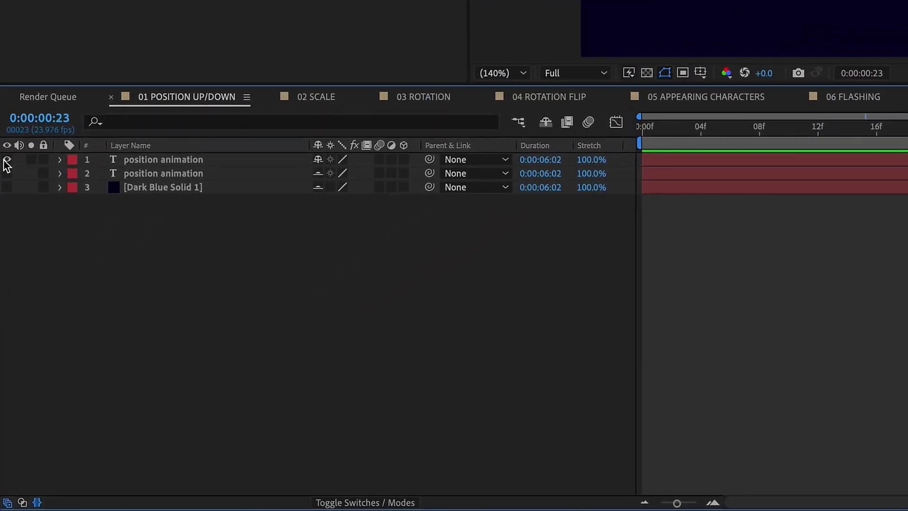
left_click(203, 161)
left_click_drag(655, 135, 630, 139)
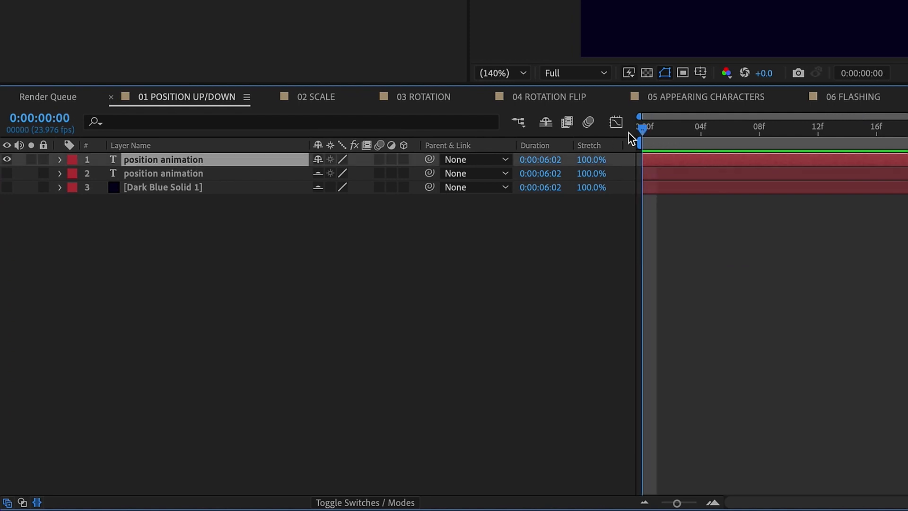
Add a text animator with Position and Opacity properties to the top position animation layer
left_click(59, 159)
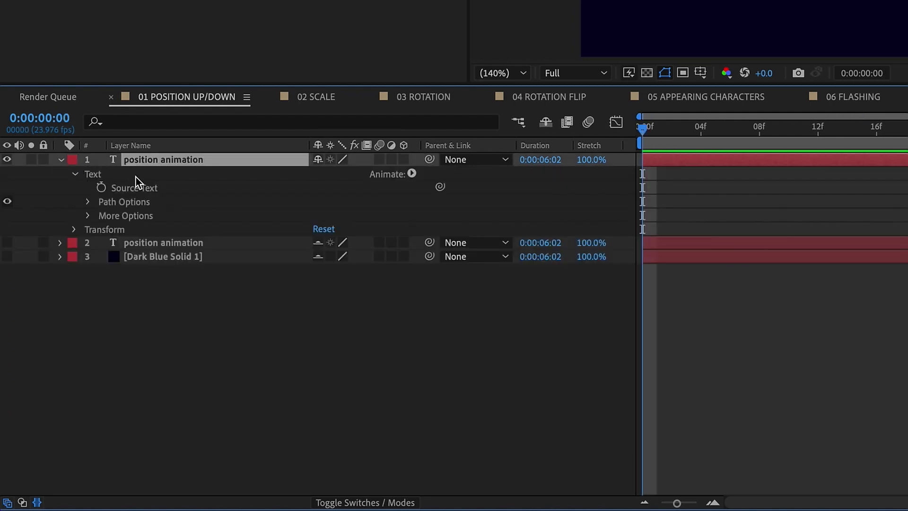
left_click(411, 174)
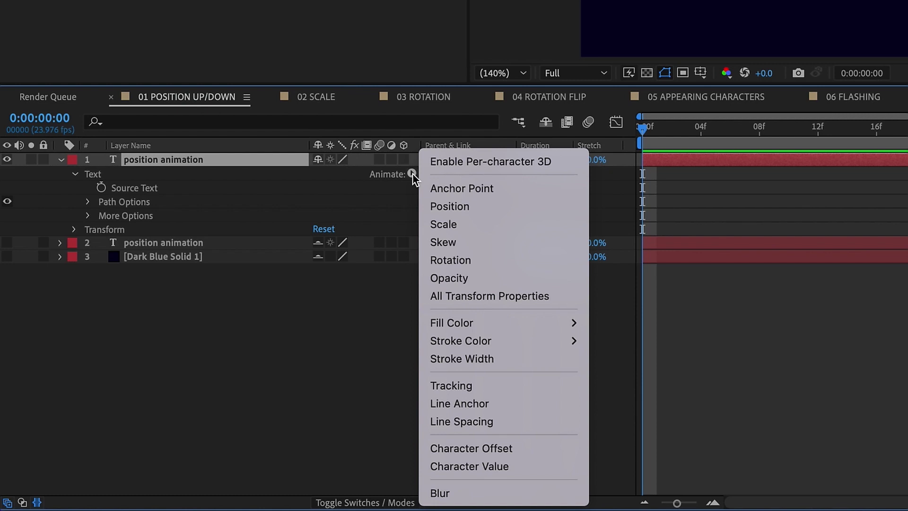
left_click(463, 207)
left_click(124, 233)
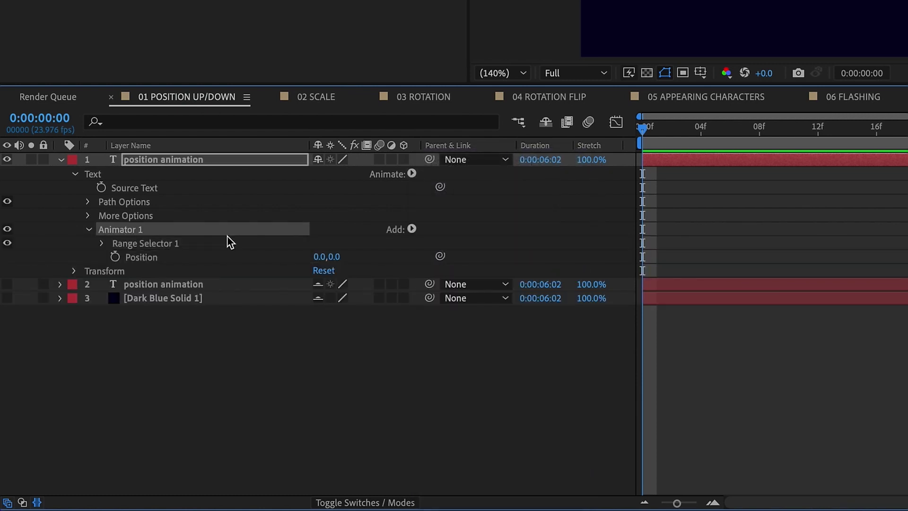
left_click(412, 229)
mouse_move(426, 231)
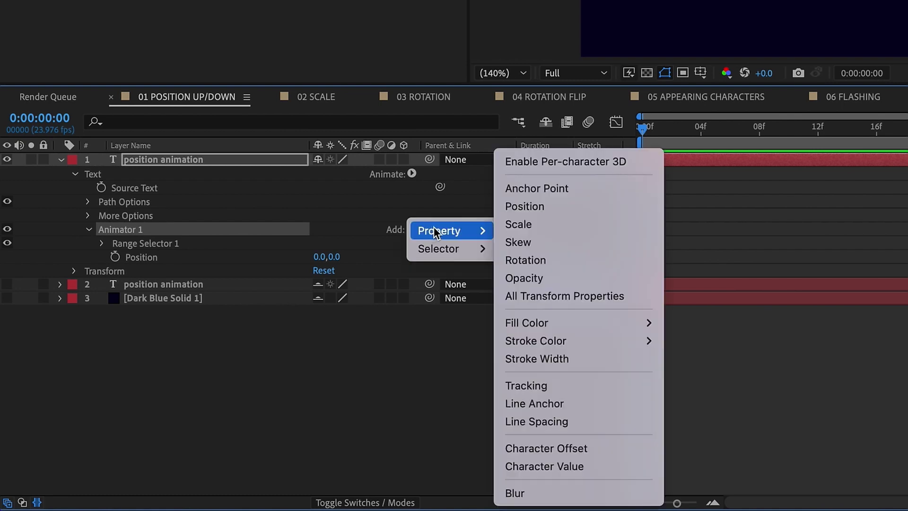
left_click(540, 279)
Set Animator 1's Position to 0.0, 228.0 and try out the Start value of Range Selector 1
left_click_drag(321, 304, 425, 302)
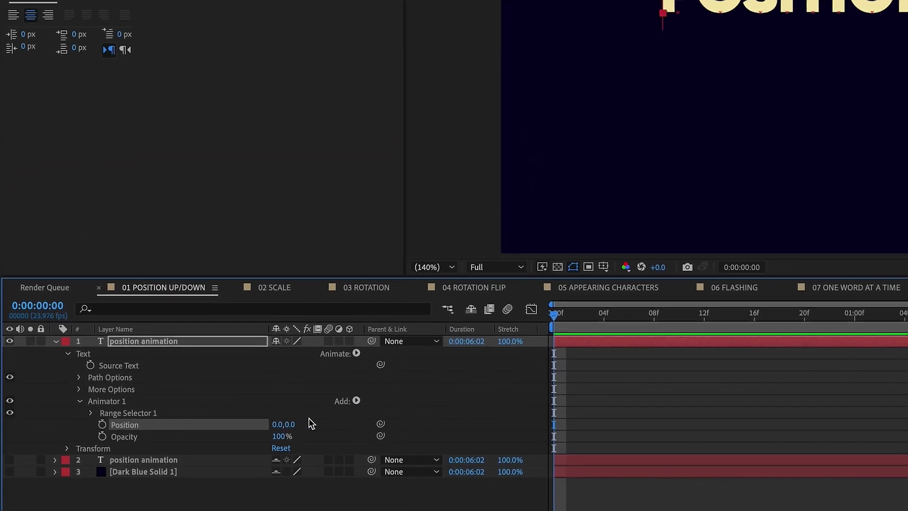
left_click_drag(380, 430, 438, 431)
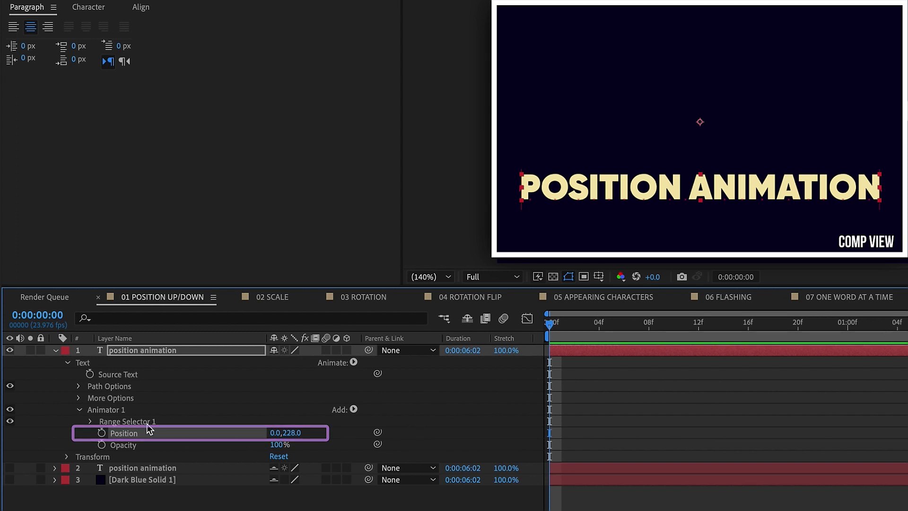
left_click(89, 421)
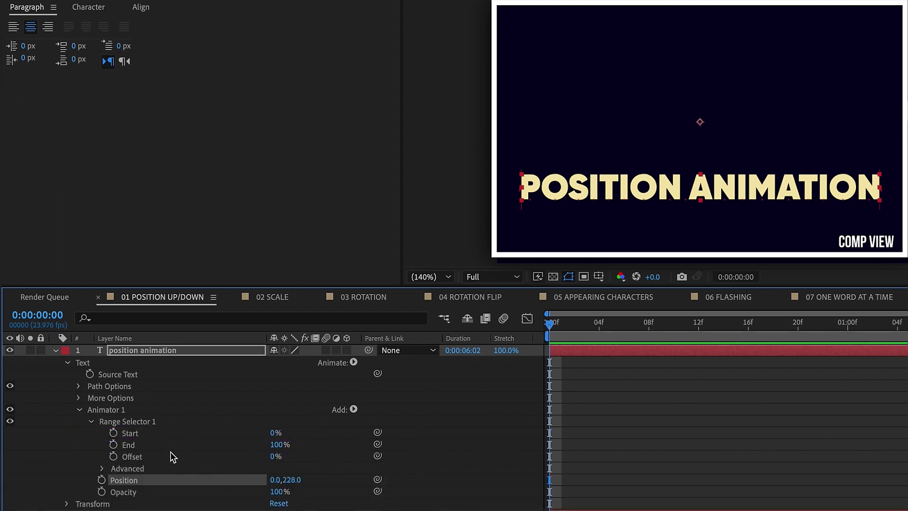
left_click(129, 433)
left_click_drag(279, 432, 237, 419)
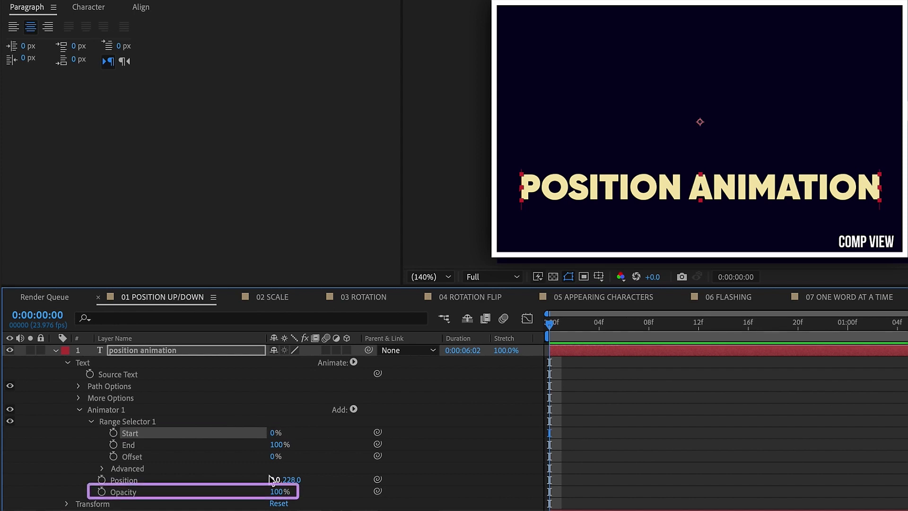
Set Animator 1's Opacity to 0%
left_click(208, 491)
type("0")
key("Return")
Keyframe Range Selector 1's Start from 0% at 0:00:00:00 to 100% at 0:00:01:00 and preview the animation
left_click(130, 433)
left_click(113, 432)
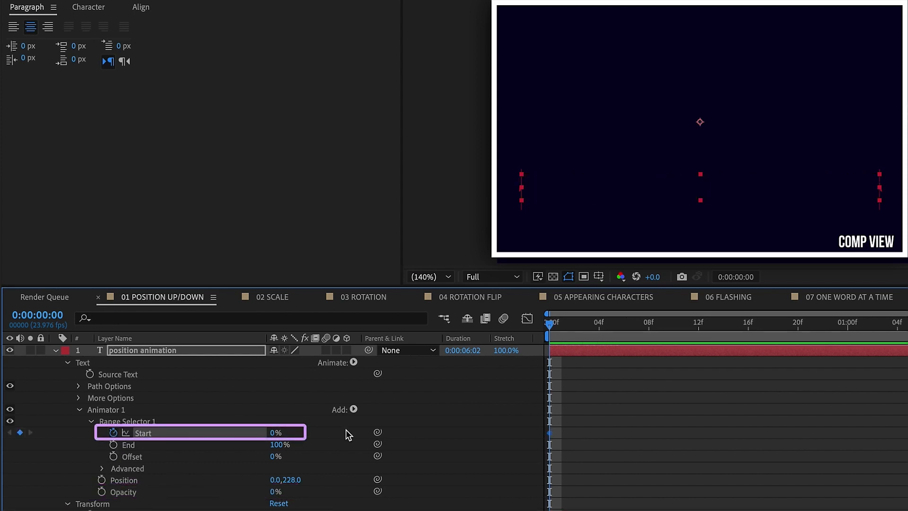
left_click_drag(548, 326, 849, 326)
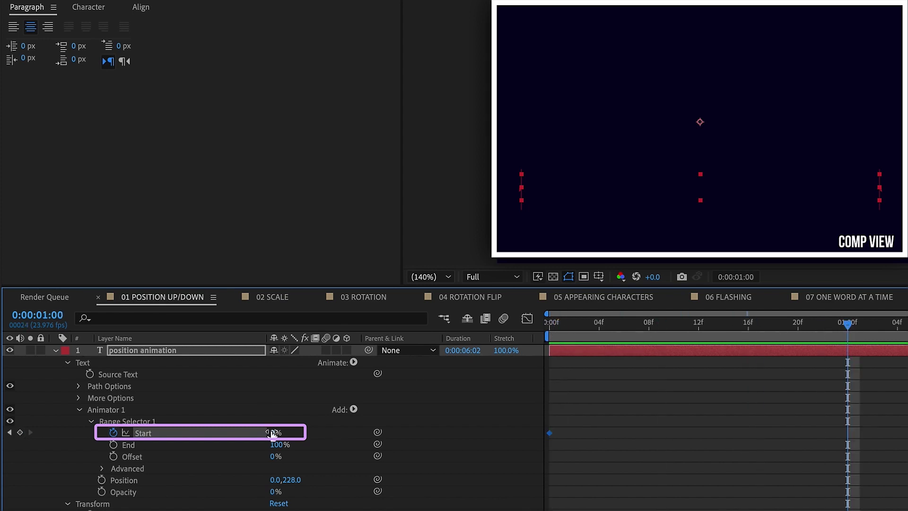
left_click_drag(276, 431, 521, 410)
key("space")
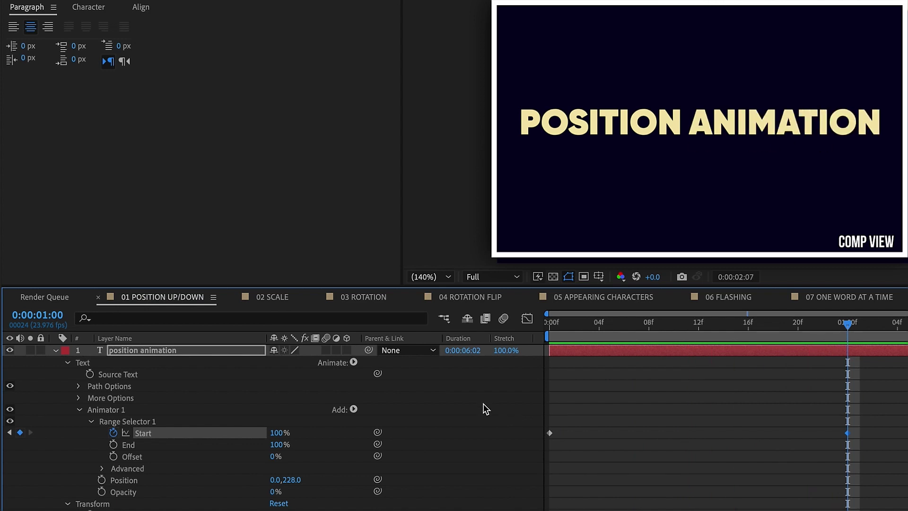
Try Randomize Order in Range Selector 1's advanced options, preview it, and turn it off again
left_click(876, 326)
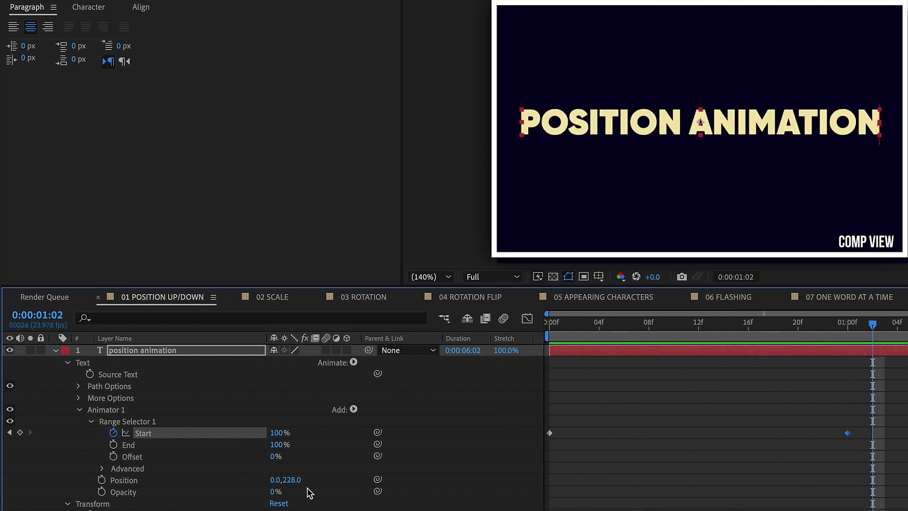
left_click(102, 468)
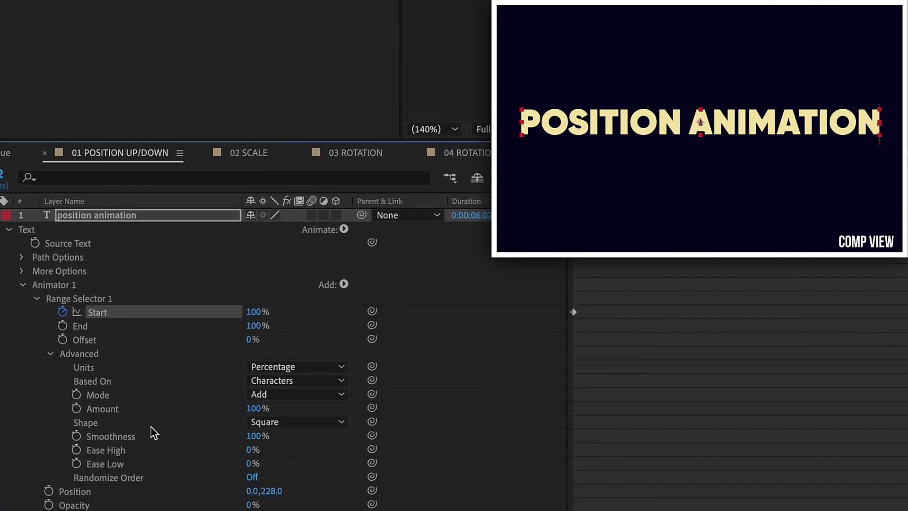
left_click(253, 478)
key("space")
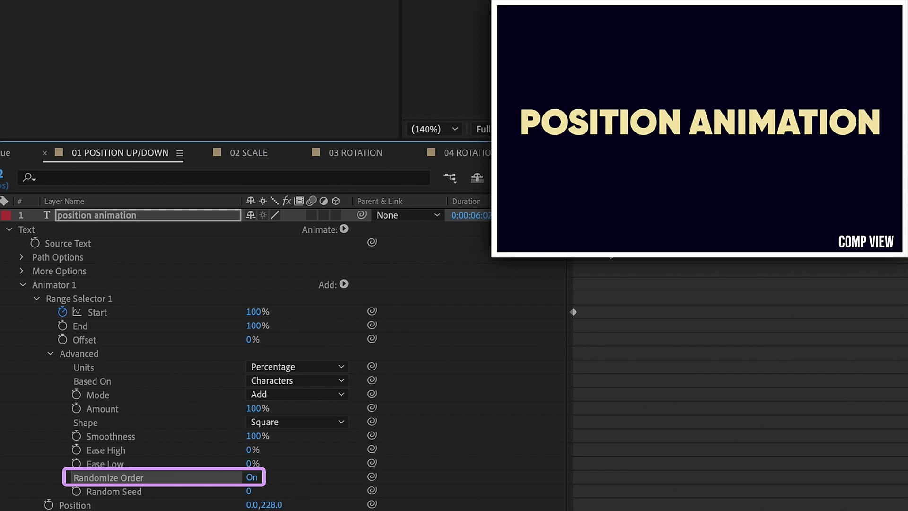
key("space")
left_click(252, 476)
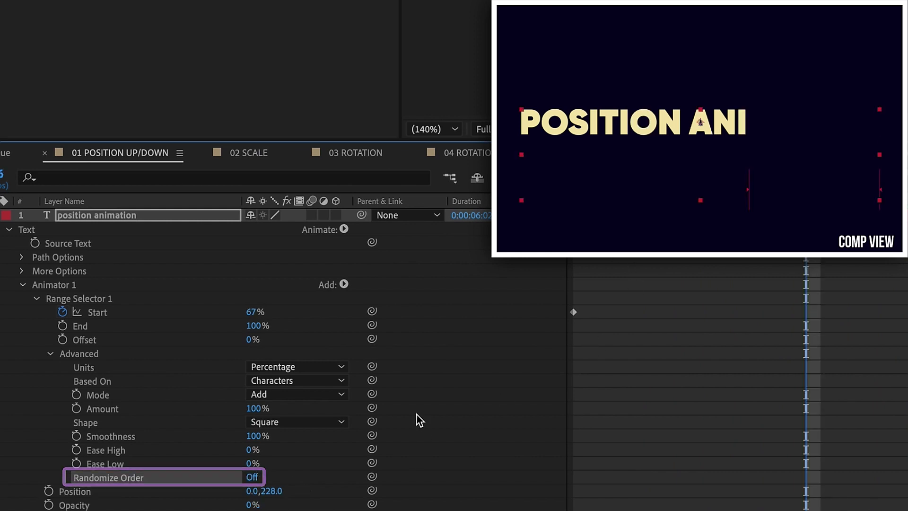
Base Range Selector 1 on Words and preview the word-by-word reveal across the first second
left_click(271, 383)
left_click(279, 431)
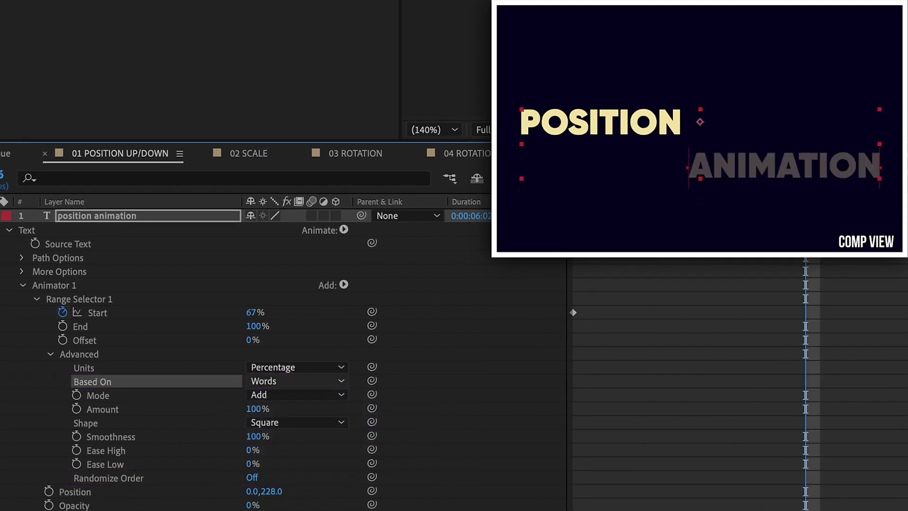
key("space")
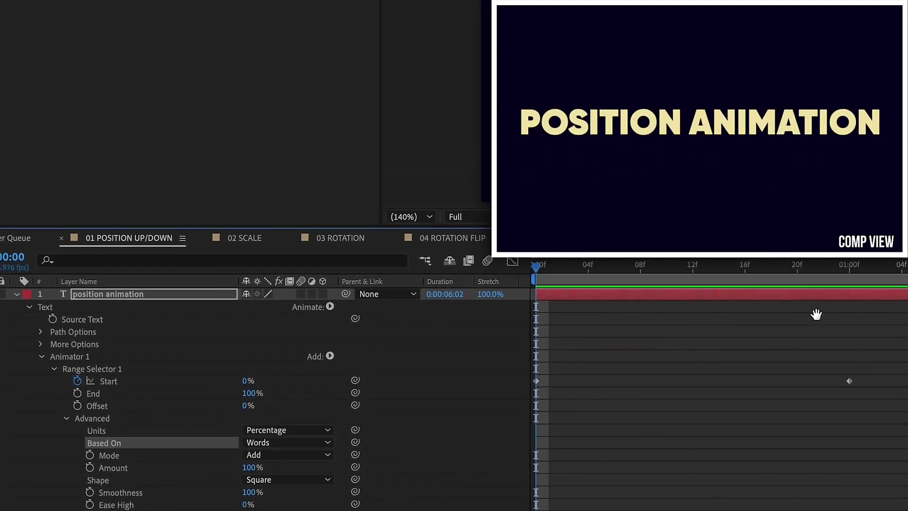
left_click(768, 260)
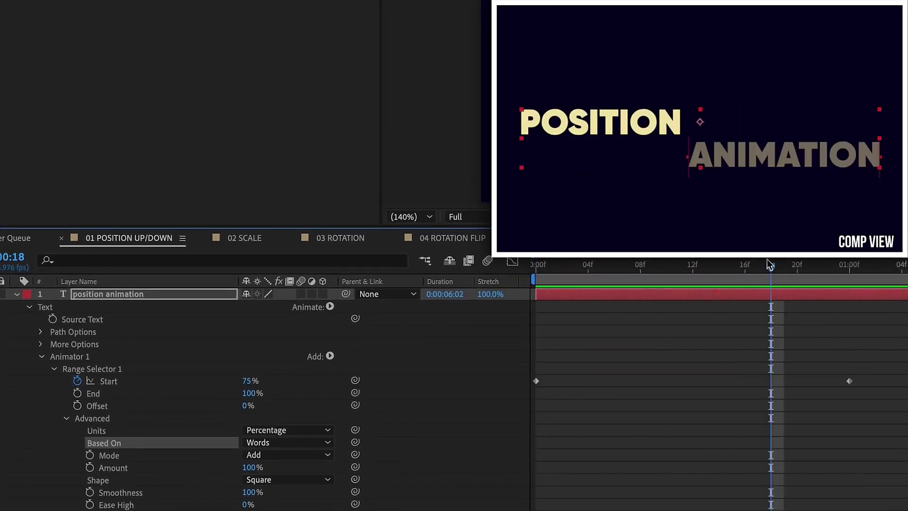
left_click(543, 264)
left_click_drag(544, 265, 887, 268)
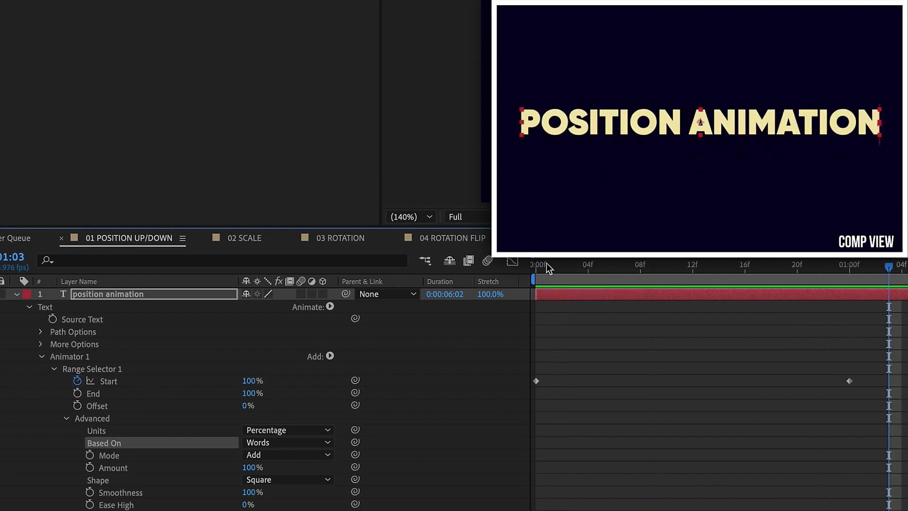
Shorten the word reveal by moving the 100% Start keyframe to frame 8, and preview it
left_click_drag(540, 266, 653, 265)
left_click(849, 381)
left_click_drag(849, 381, 640, 395)
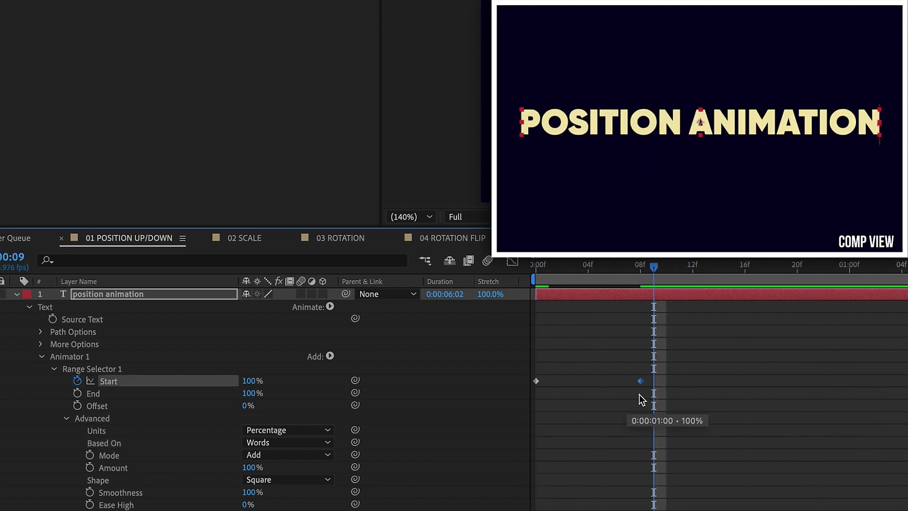
key("space")
Base Range Selector 1 on Characters again and return the 100% Start keyframe to 0:00:01:00
left_click(286, 442)
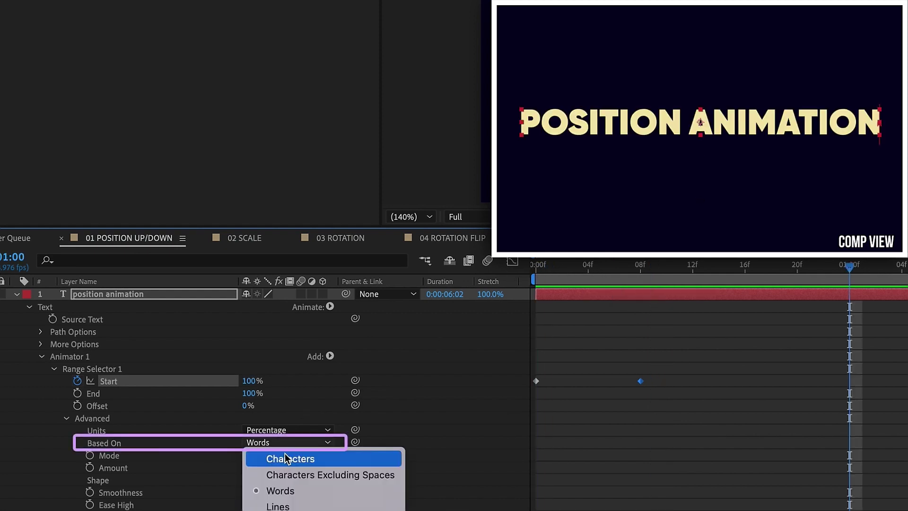
left_click(279, 456)
mouse_move(640, 381)
left_mouse_down()
mouse_move(871, 382)
mouse_move(850, 381)
left_mouse_up()
Apply Easy Ease to both Start keyframes and preview the eased animation
mouse_move(864, 373)
left_mouse_down()
mouse_move(481, 393)
mouse_move(526, 390)
left_mouse_up()
key("F9")
key("F9")
key("F2")
key("space")
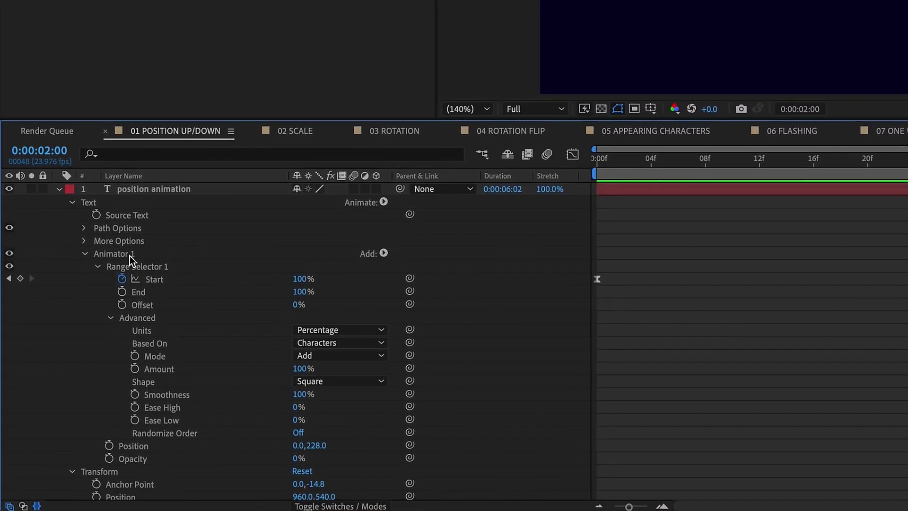
Duplicate Animator 1 and move the original's two Start keyframes so they begin at 0:00:02:00
left_click(130, 260)
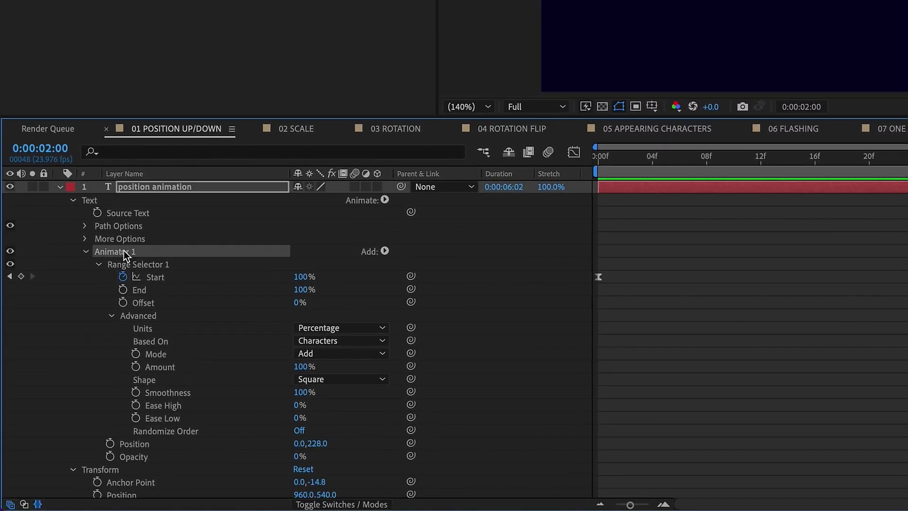
key("ctrl+d")
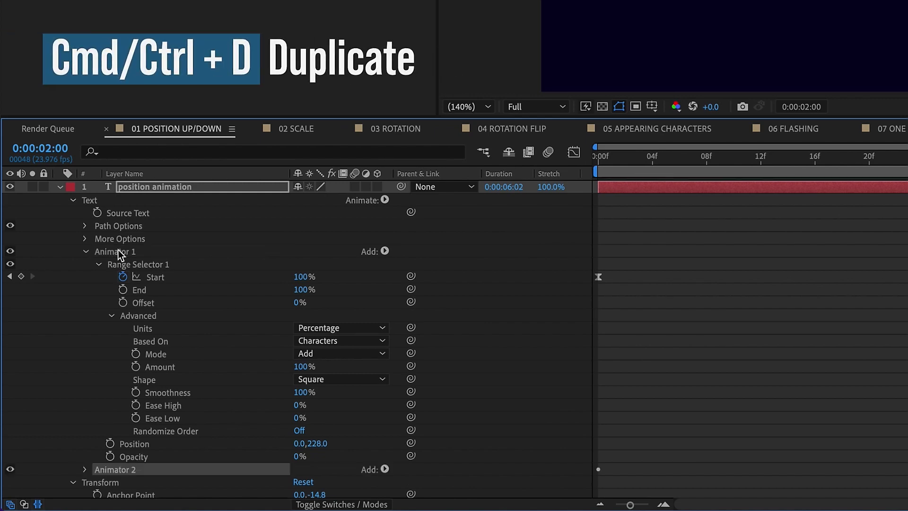
key("F2")
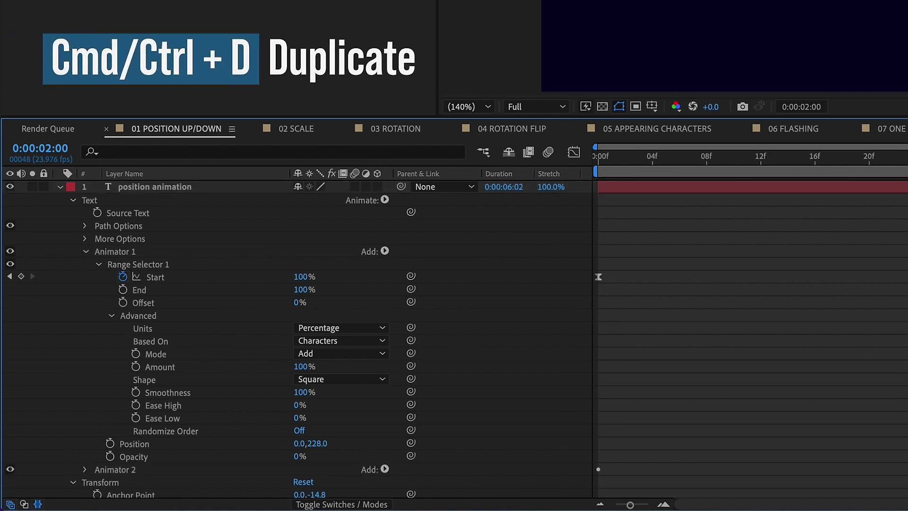
left_click_drag(907, 259, 581, 312)
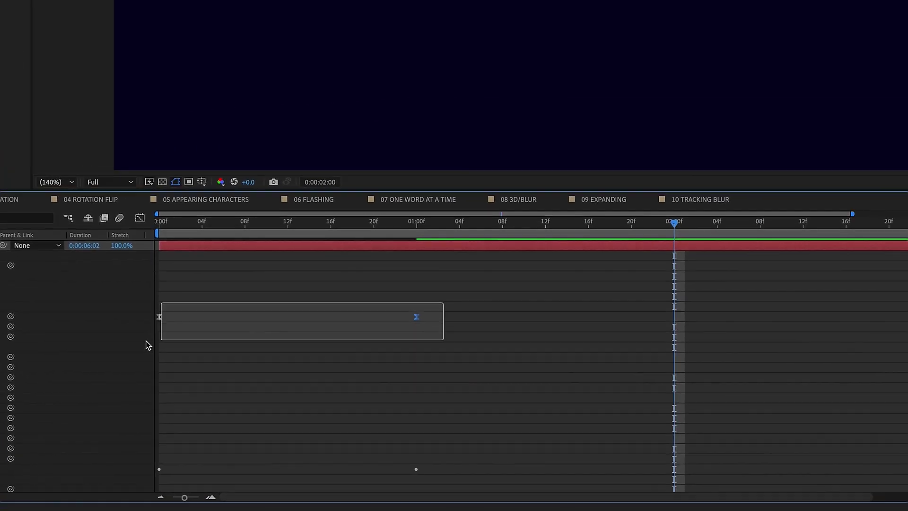
left_click_drag(147, 345, 567, 333)
Set the End of Animator 1's range selector to 0% and preview the animation from the first frame
key("Home")
left_click(92, 301)
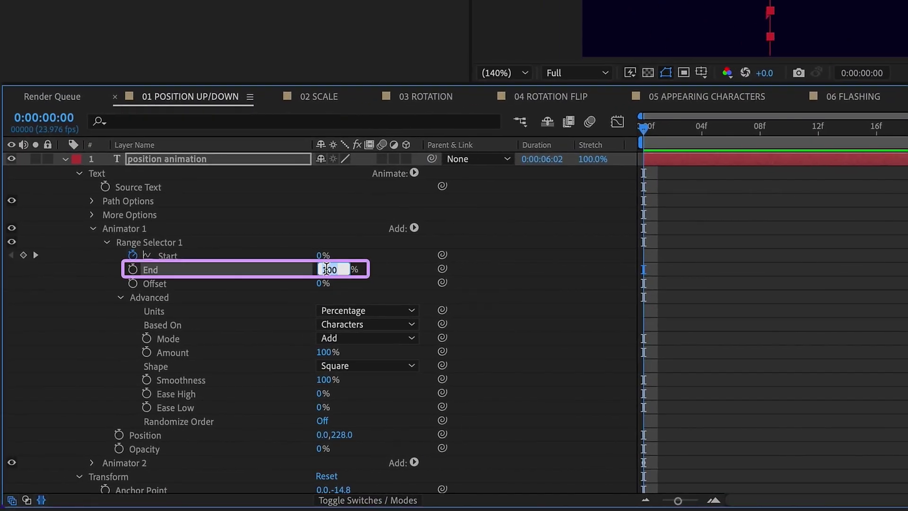
type("0")
key("Return")
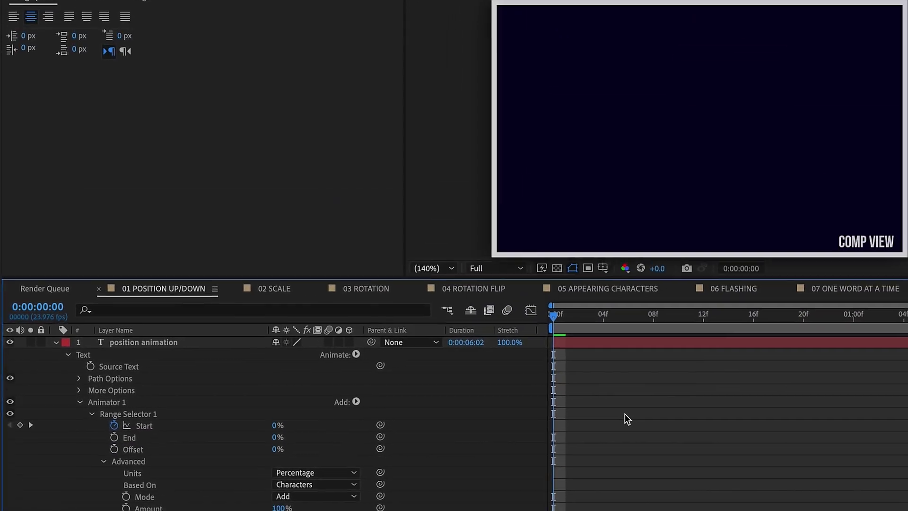
key("space")
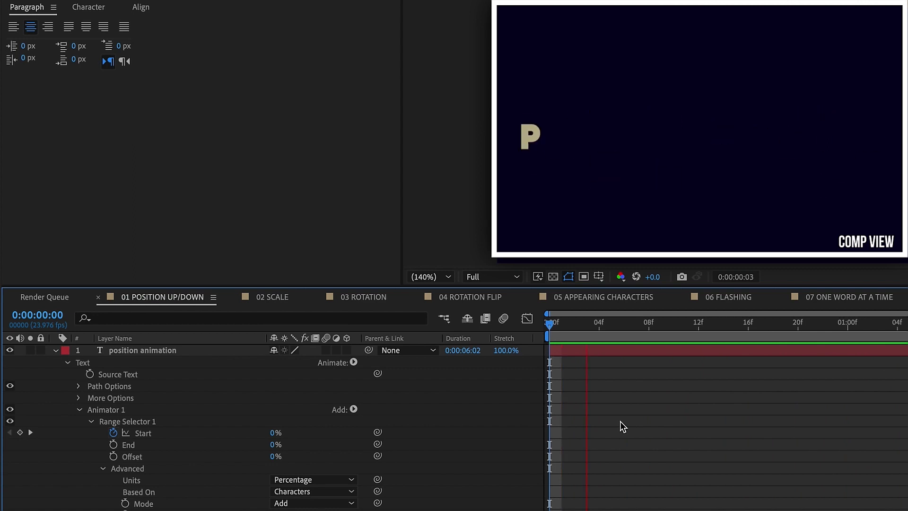
key("space")
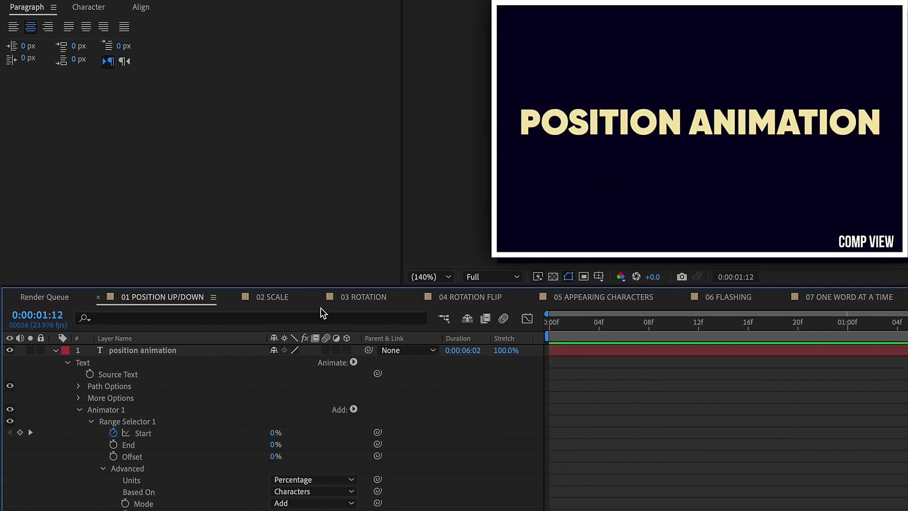
Enable motion blur for the position animation layer and the composition, and preview the result
left_click(327, 350)
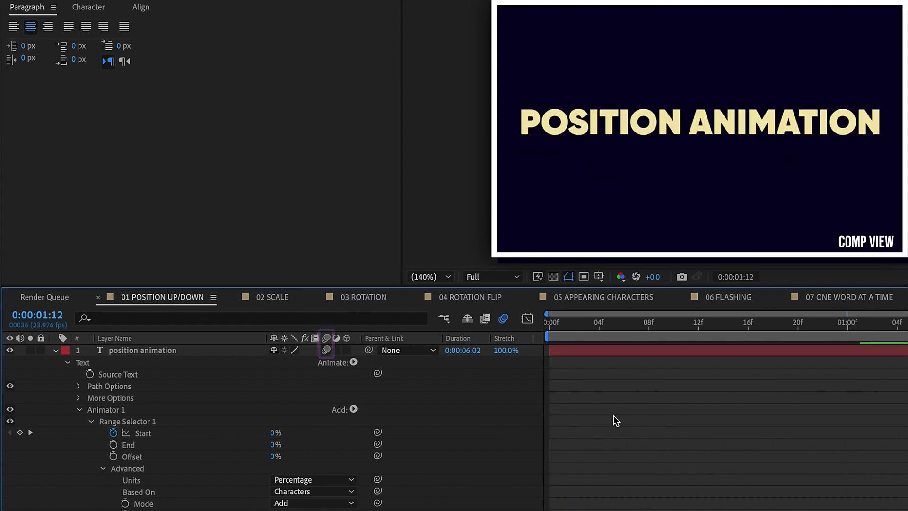
key("space")
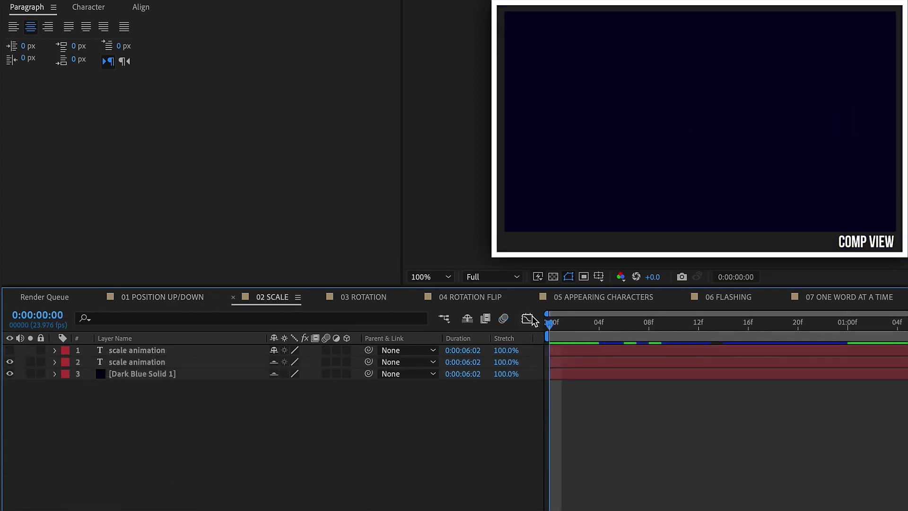
Preview the example in the 02 SCALE composition, hide its two lower layers and show the top scale animation layer
key("space")
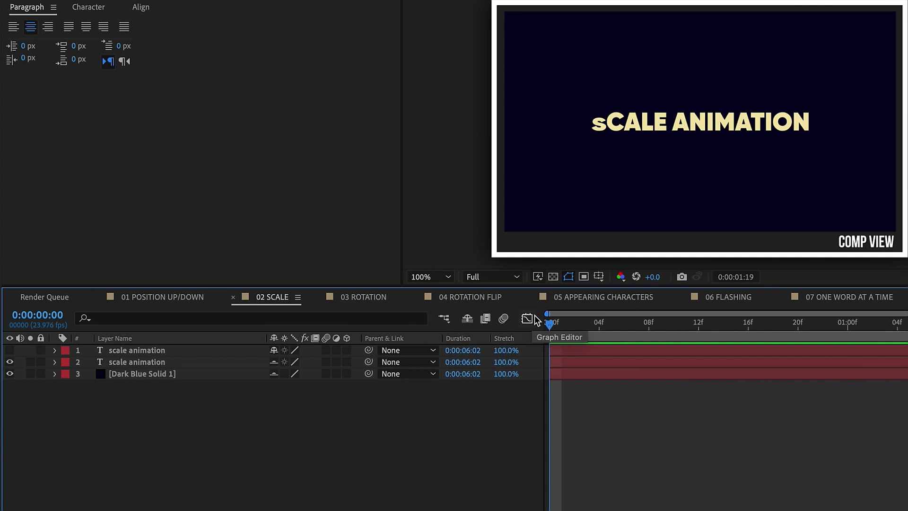
left_click(10, 362)
left_click(10, 373)
left_click(9, 350)
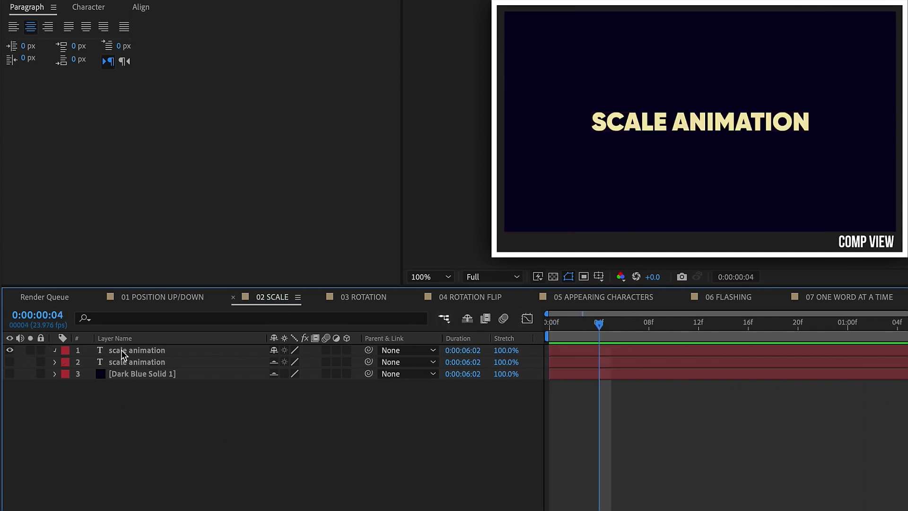
Add a Scale text animator to the top scale animation layer and set its scale to 100, 0%
left_click(127, 350)
left_click(90, 367)
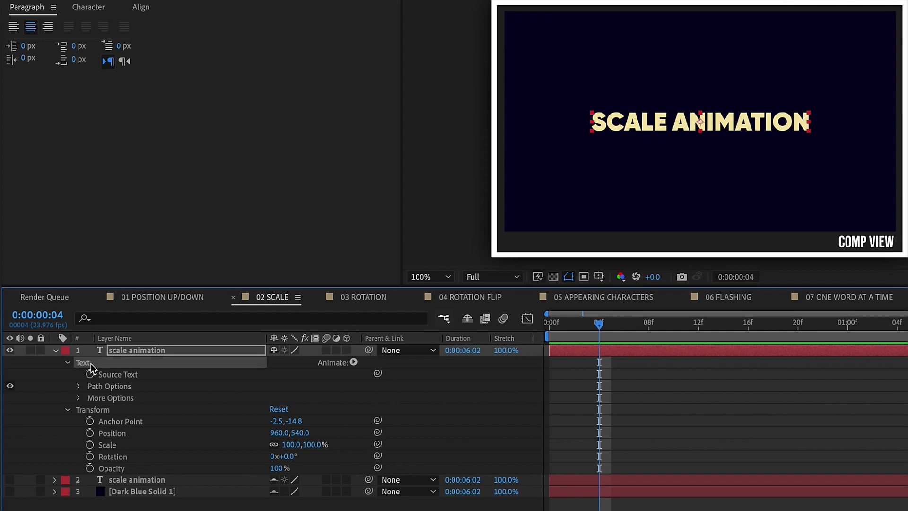
left_click(353, 362)
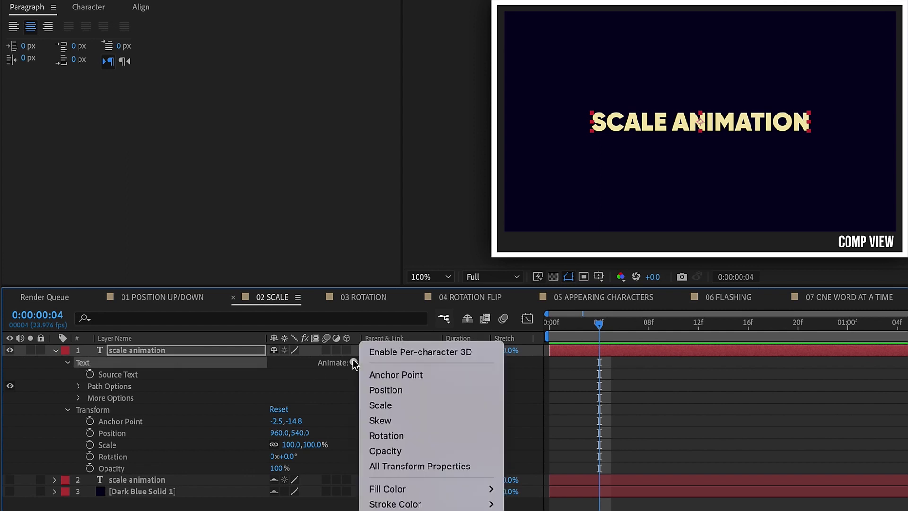
left_click(392, 406)
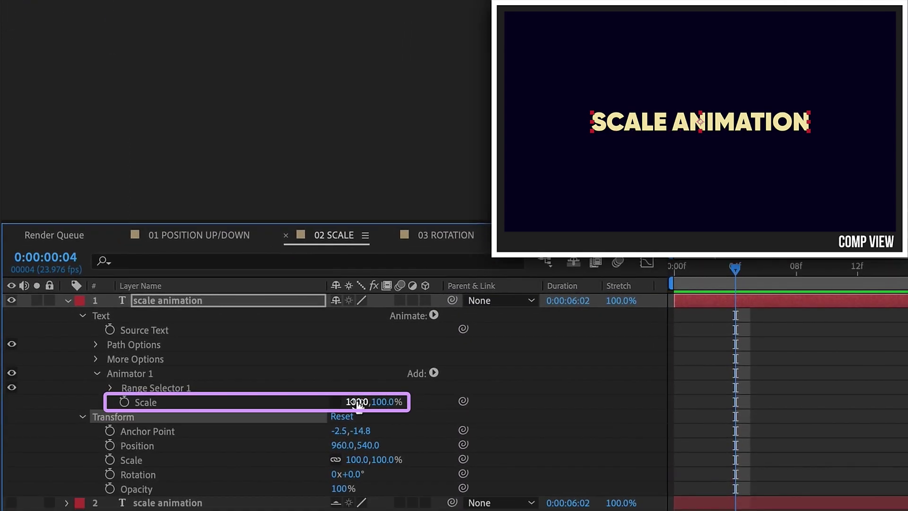
left_click(389, 403)
type("0")
key("Return")
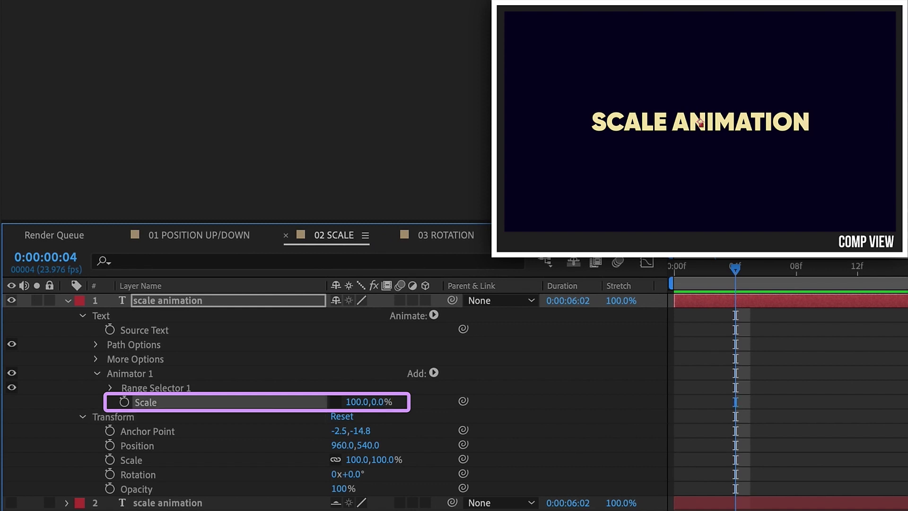
Keyframe Animator 1's Start from 0% at the first frame to 100% at 0:00:01:00 and apply Easy Ease
left_click(110, 388)
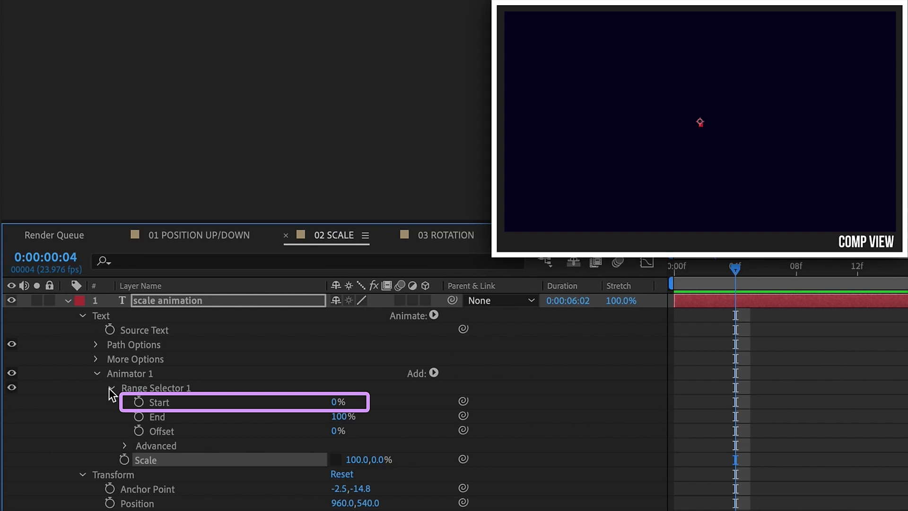
key("Home")
left_click(138, 401)
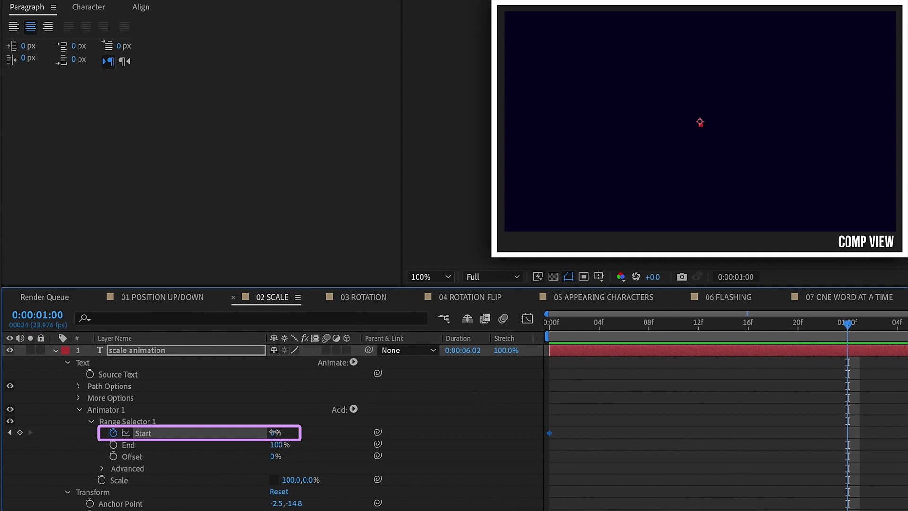
left_click_drag(273, 432, 617, 416)
left_click_drag(879, 414, 525, 459)
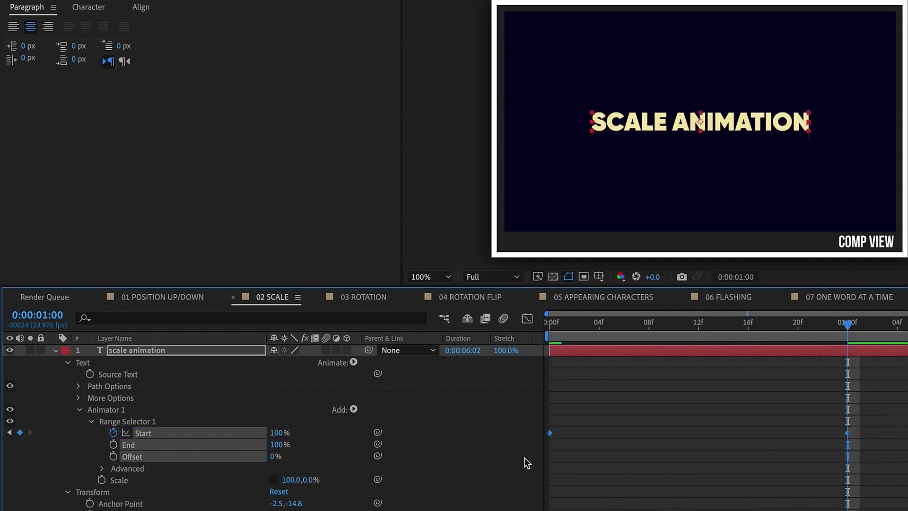
key("F9")
Duplicate Animator 1 and make the original an exit animation with Start keyframes beginning at 0:00:01:20 and End at 0%
left_click(116, 407)
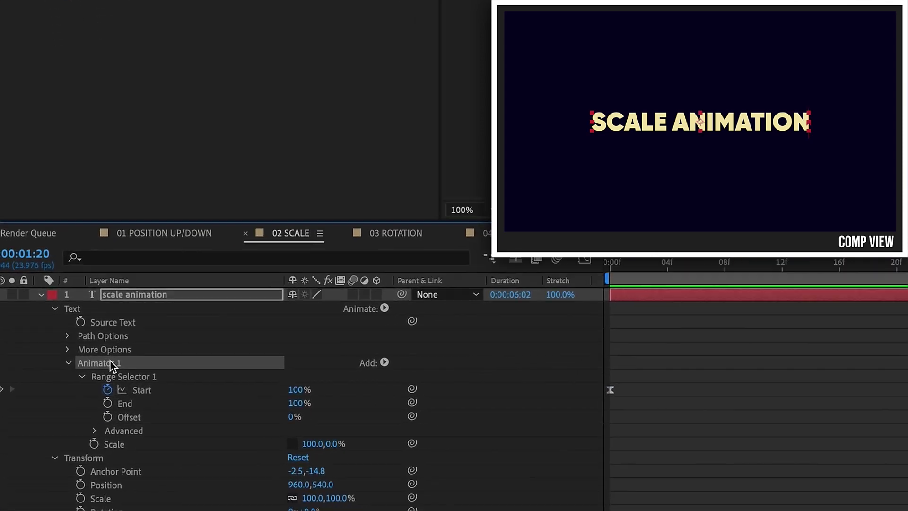
key("ctrl+d")
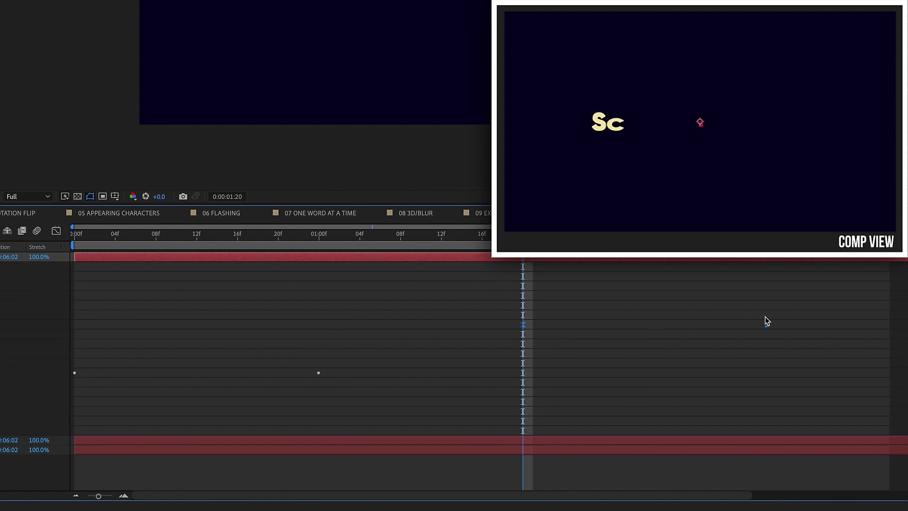
left_click(258, 326)
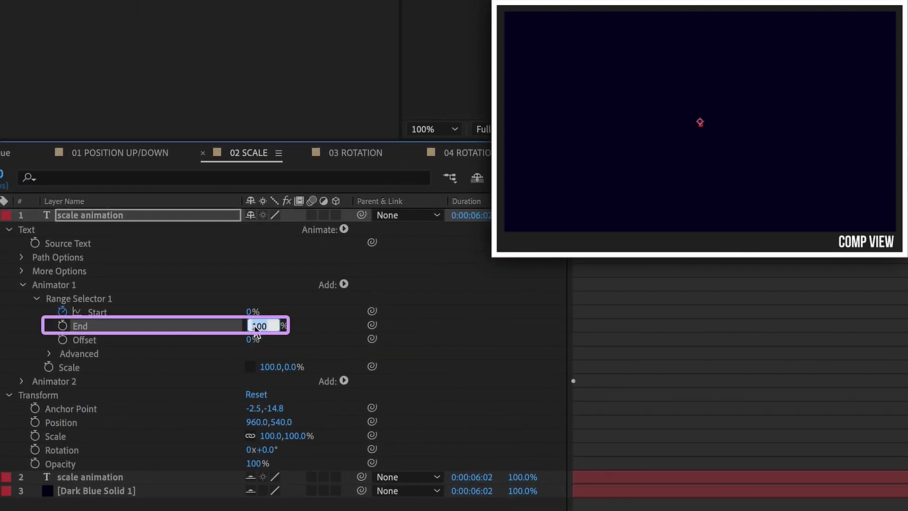
type("0")
key("Return")
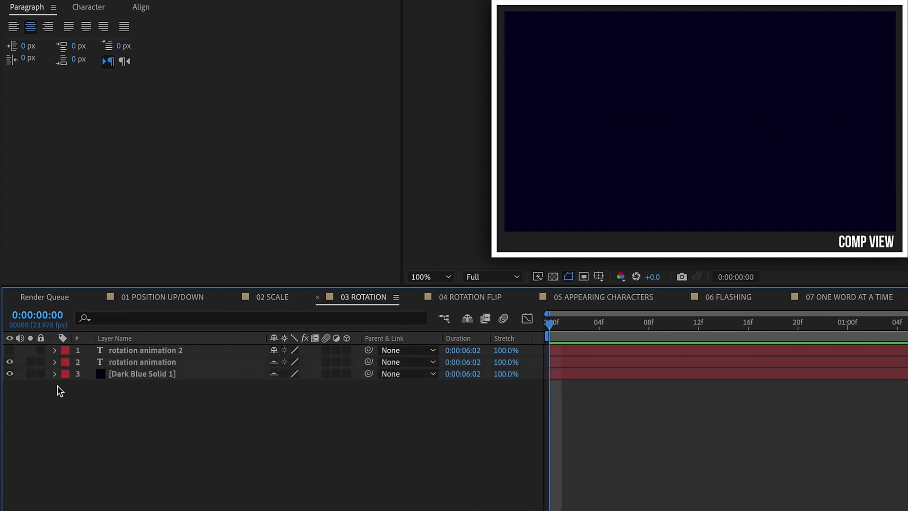
In the 03 ROTATION composition, show only the rotation animation 2 layer and add a text animator with Rotation and Opacity
left_click(9, 349, "alt")
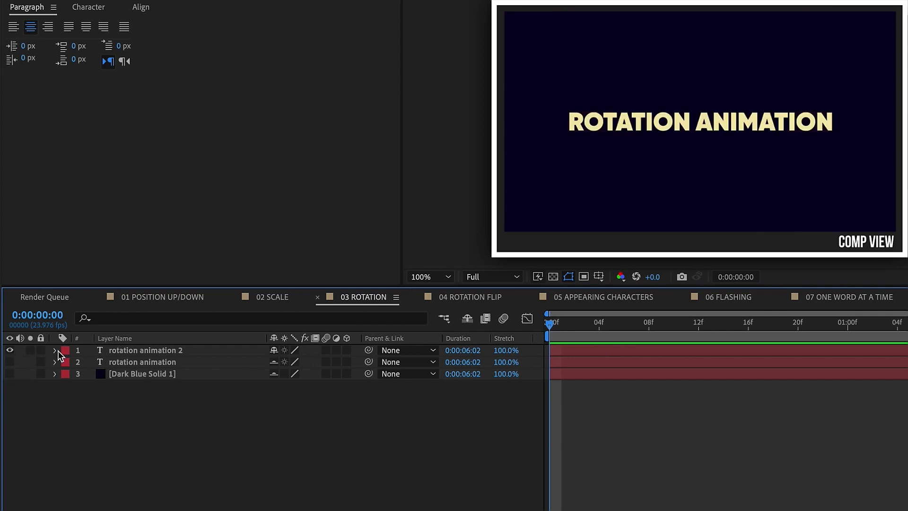
left_click(55, 350)
left_click(84, 362)
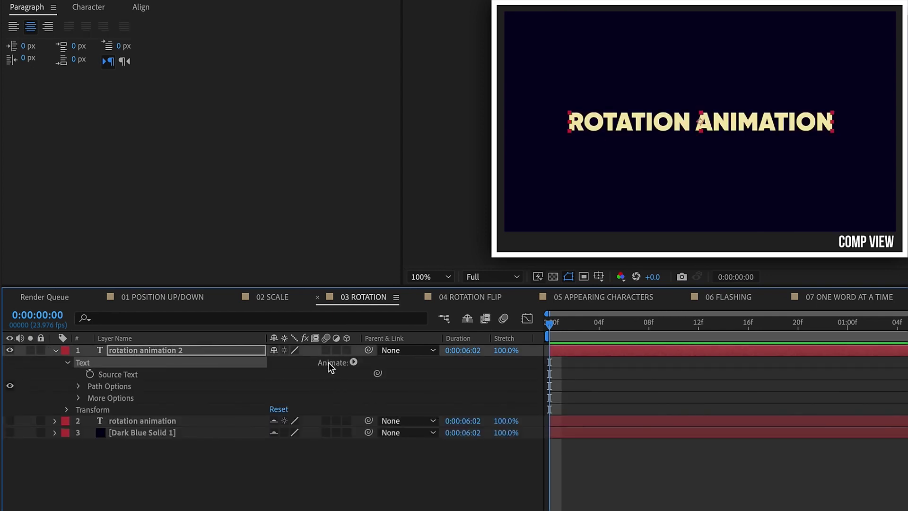
left_click(353, 363)
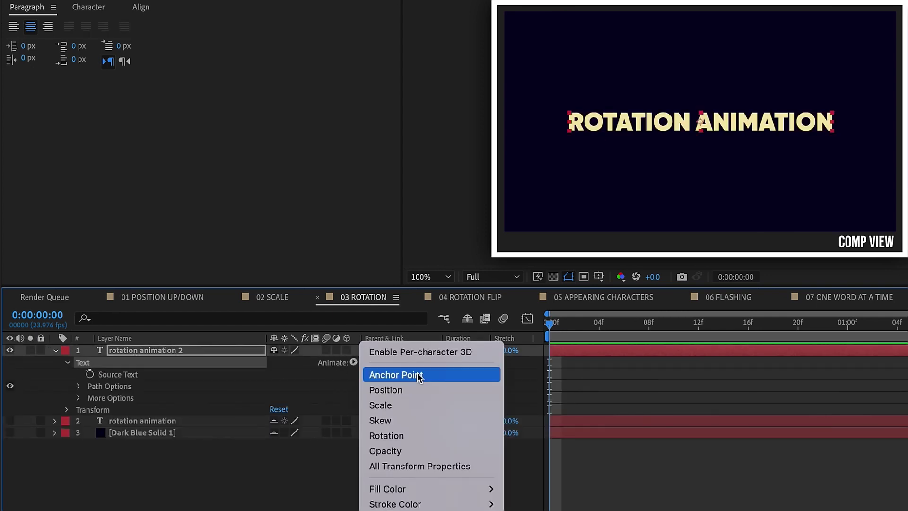
left_click(406, 432)
left_click(353, 409)
mouse_move(407, 410)
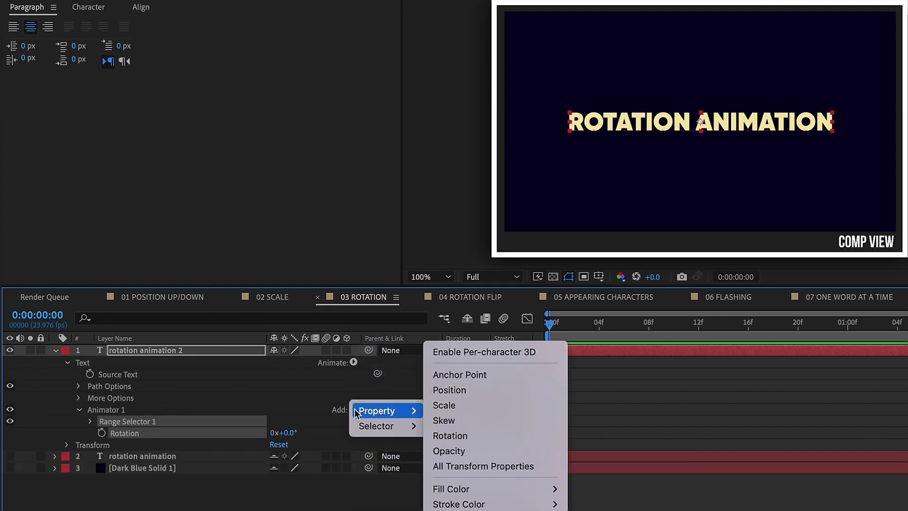
left_click(456, 451)
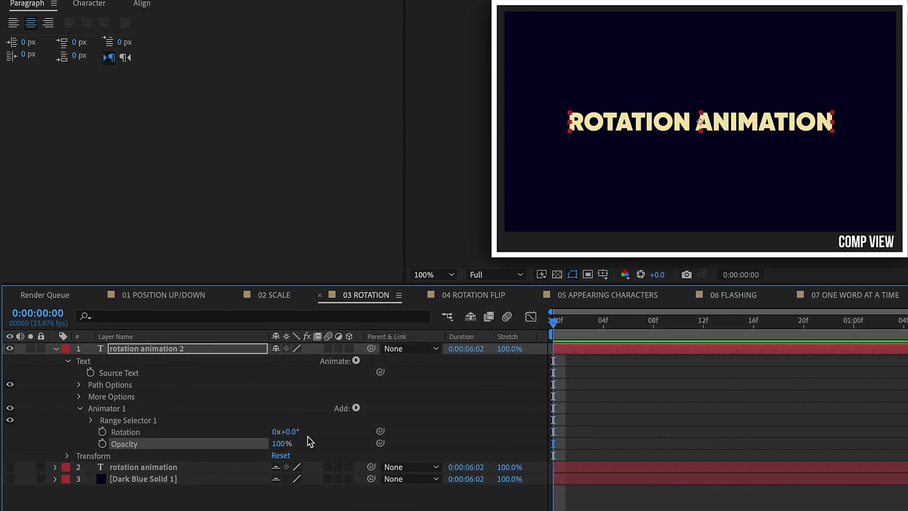
Set Animator 1's Rotation to -90° and its Opacity to 0%
left_click(289, 433)
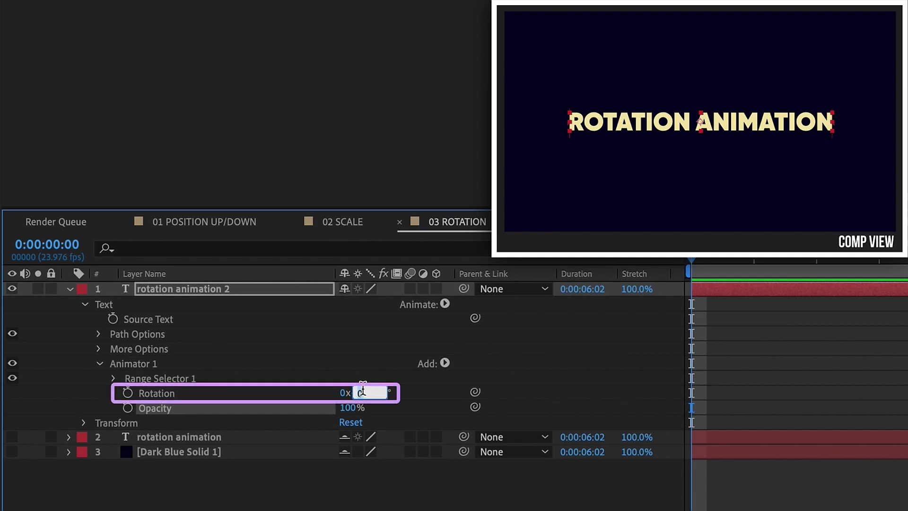
type("-90")
key("Return")
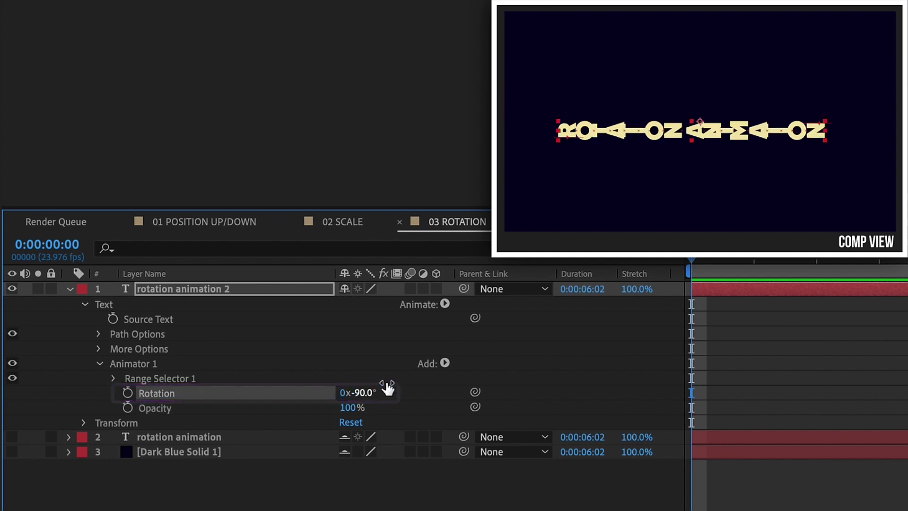
left_click_drag(348, 409, 61, 411)
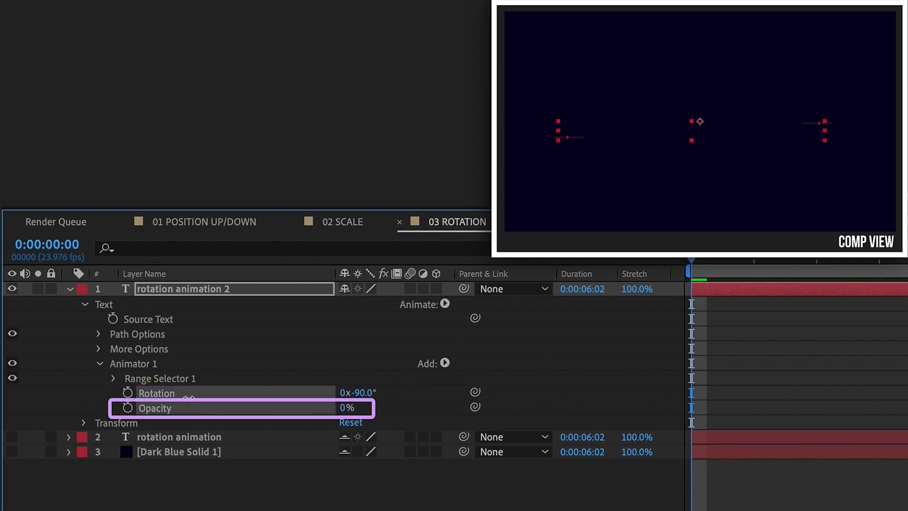
Keyframe the rotation animator's Start from 0% at the first frame to 100% at 0:00:01:00 and preview the animation
left_click(114, 378)
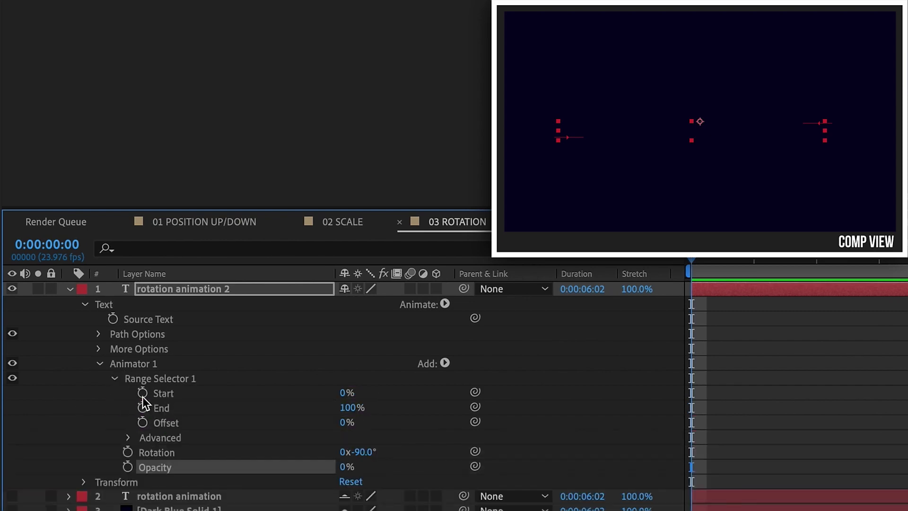
left_click(143, 391)
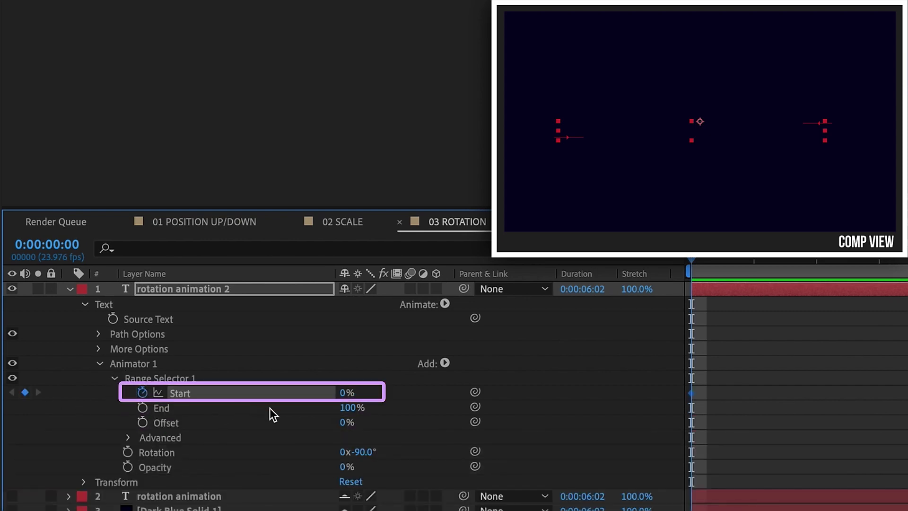
left_click(847, 323)
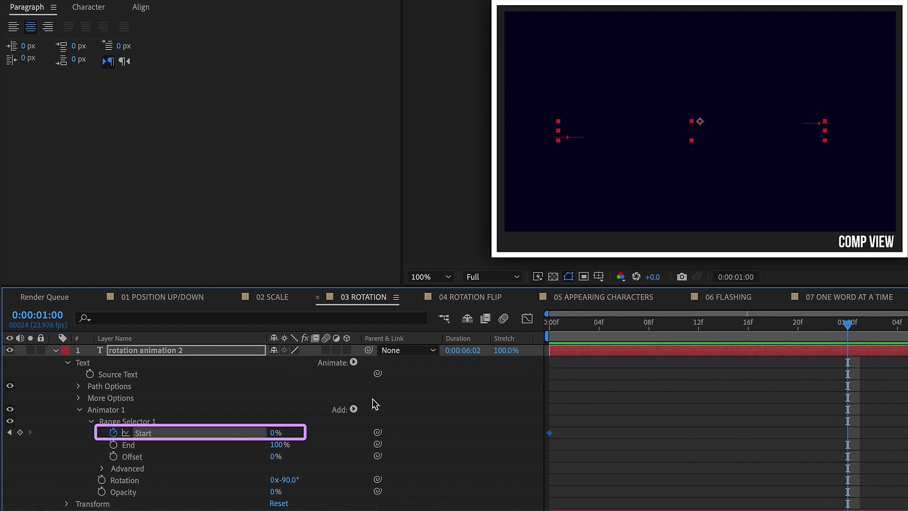
left_click_drag(274, 433, 498, 430)
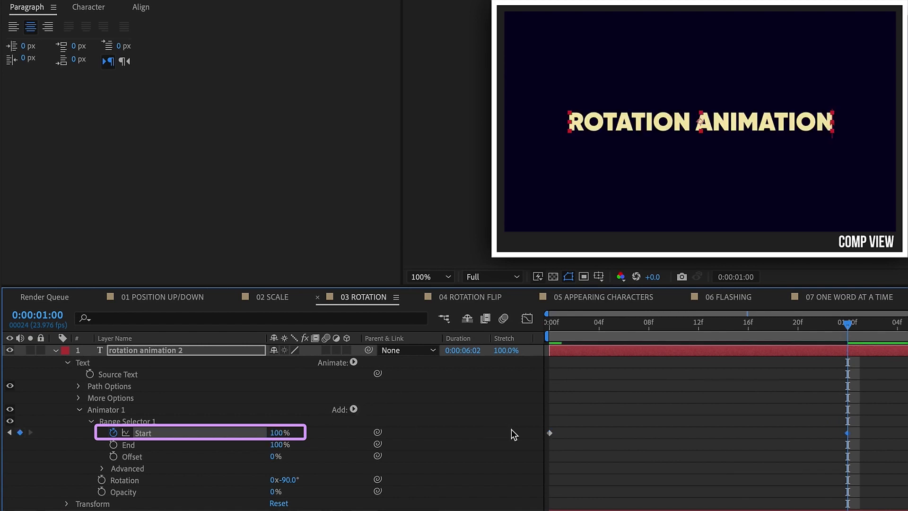
key("space")
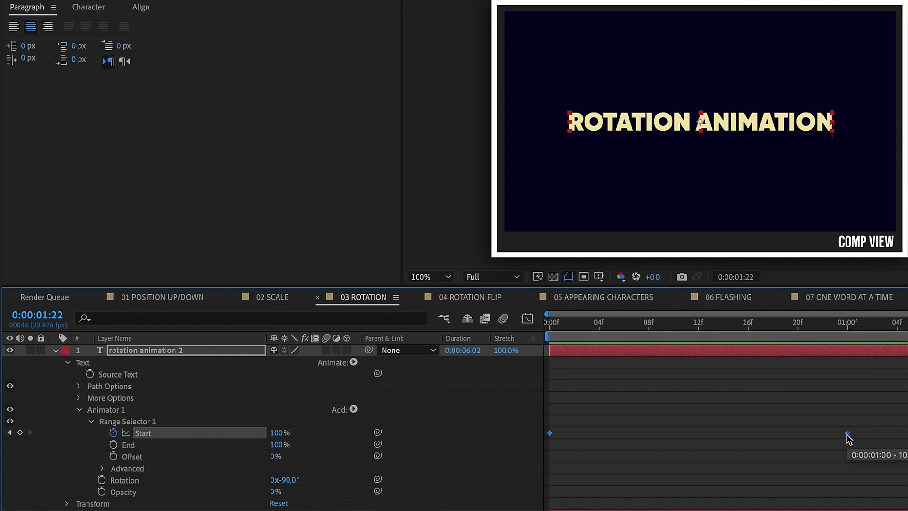
Paste copies of the two Start keyframes at 0:00:01:22, time-reverse them and preview the exit animation
key("ctrl+c")
key("ctrl+v")
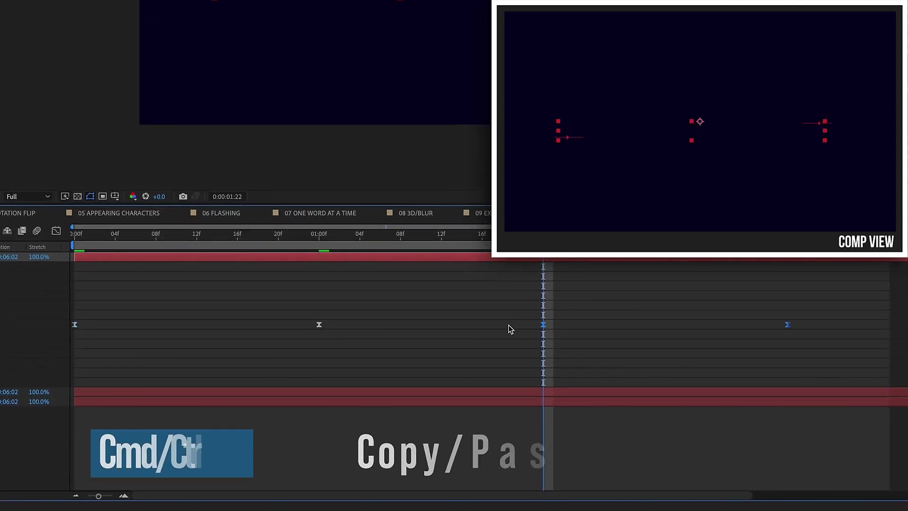
right_click(543, 325)
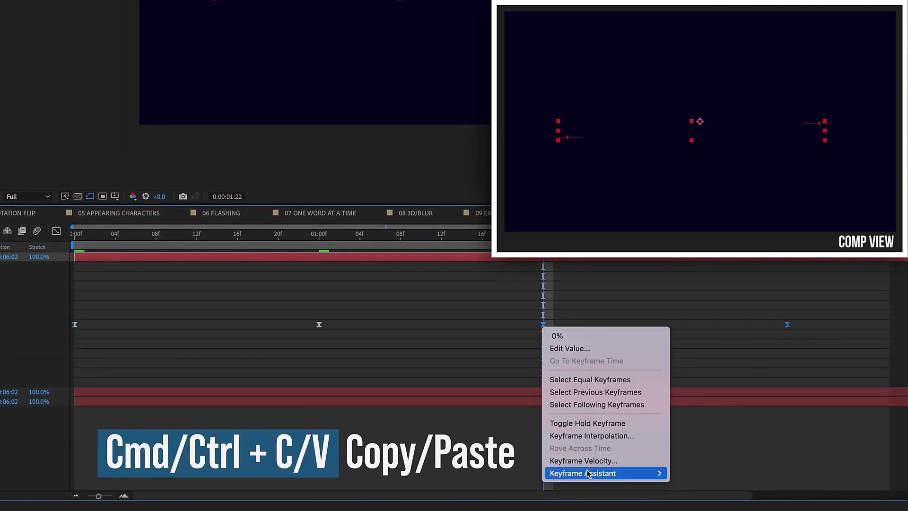
mouse_move(615, 473)
left_click(729, 490)
key("space")
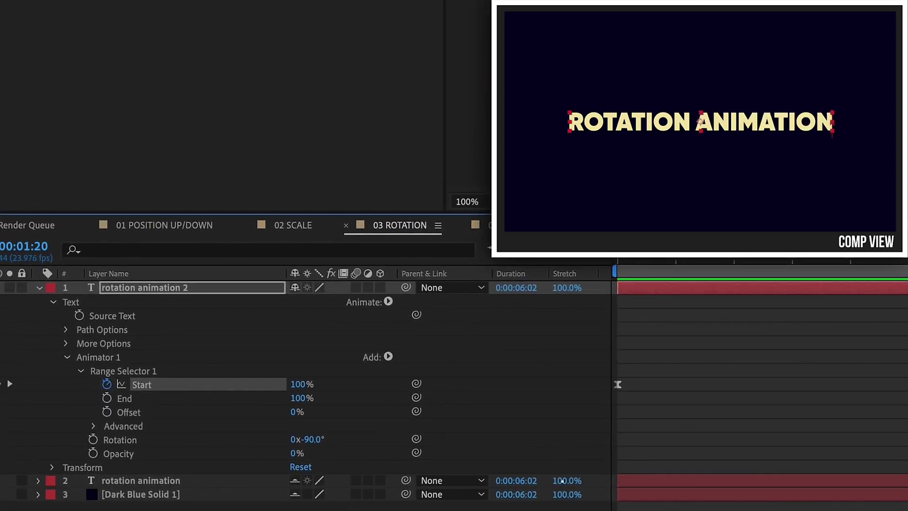
Duplicate the rotation layer's Animator 1 and move the original's two Start keyframes so they begin at 0:00:01:20
left_click(34, 384, "shift")
left_click(35, 347)
key("ctrl+d")
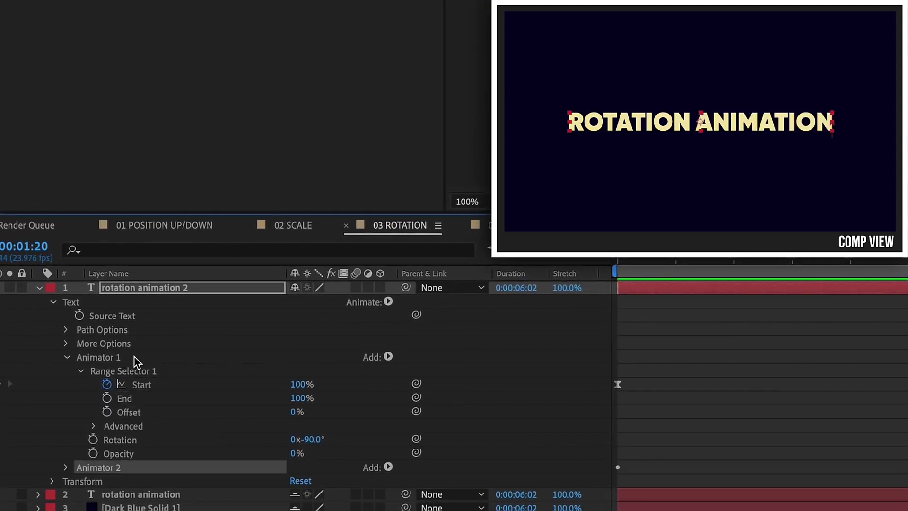
left_click_drag(350, 359, 523, 353)
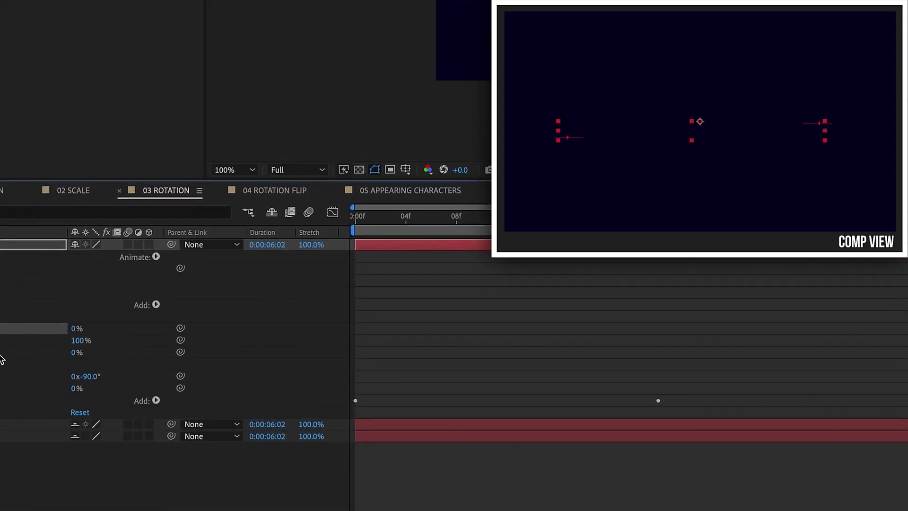
Set the End of the original rotation animator's range selector to 0%
left_click(57, 336)
type("0")
key("Return")
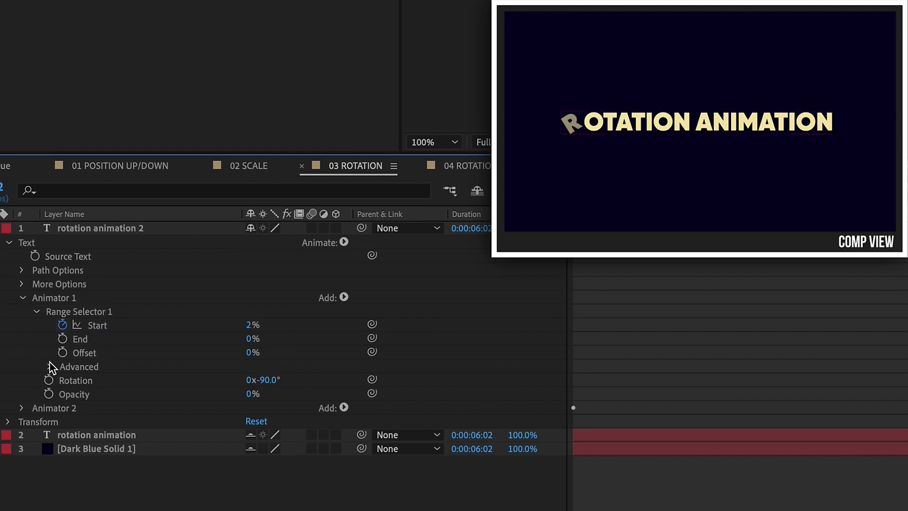
Set Animator 1's Rotation to +90° and expand Animator 2 to show its properties
left_click(78, 381)
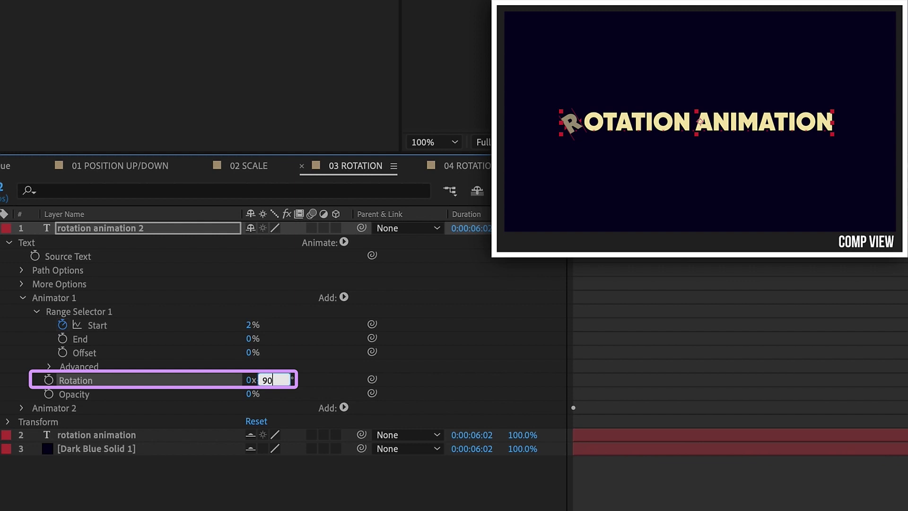
left_click(600, 341)
left_click(22, 408)
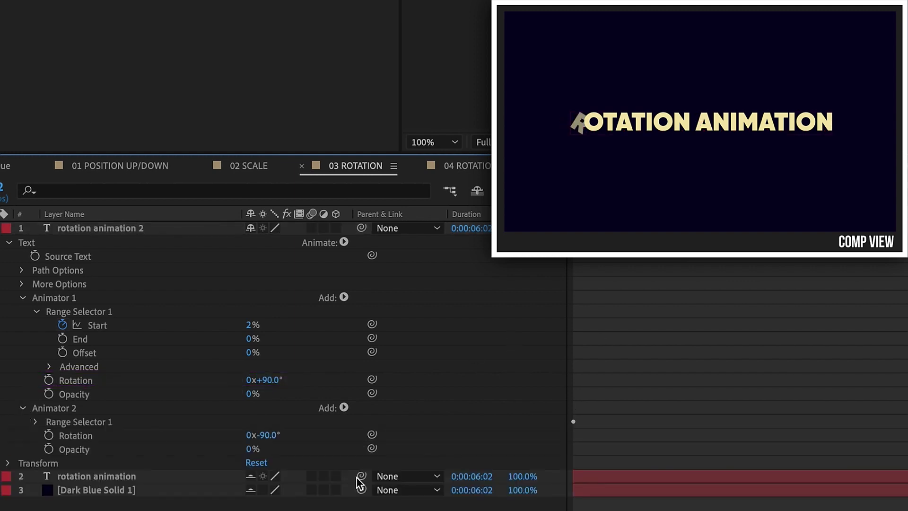
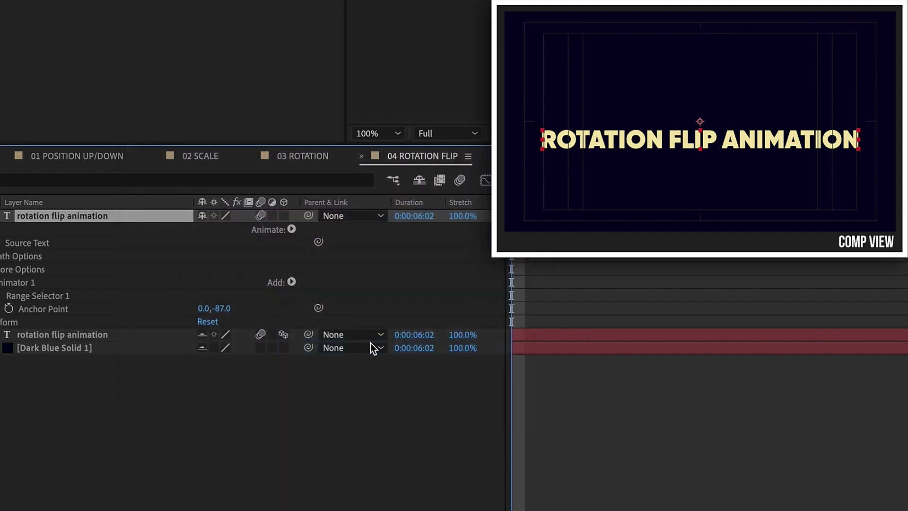
Center the rotation flip text layer vertically in the composition and set Animator 1's Anchor Point to 0.0, -89.0
left_click(201, 29)
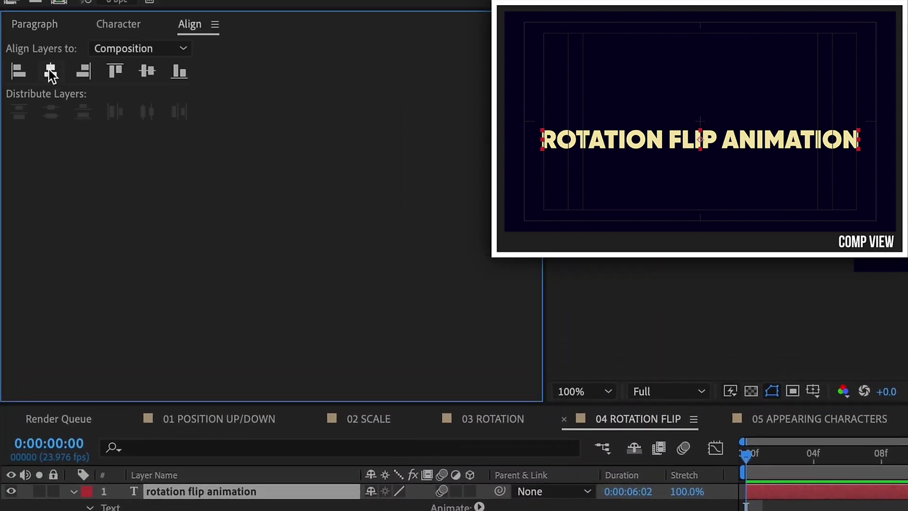
left_click(156, 71)
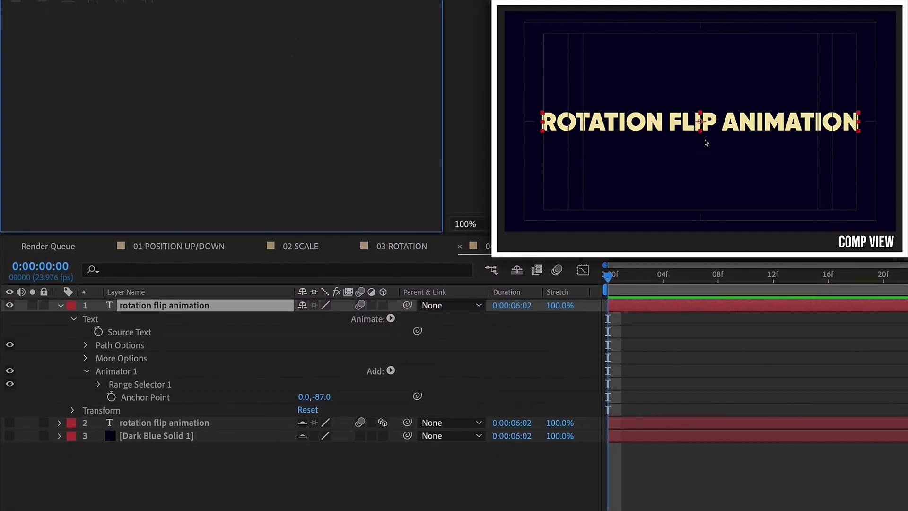
scroll(705, 142, "up", 1)
left_click(127, 373)
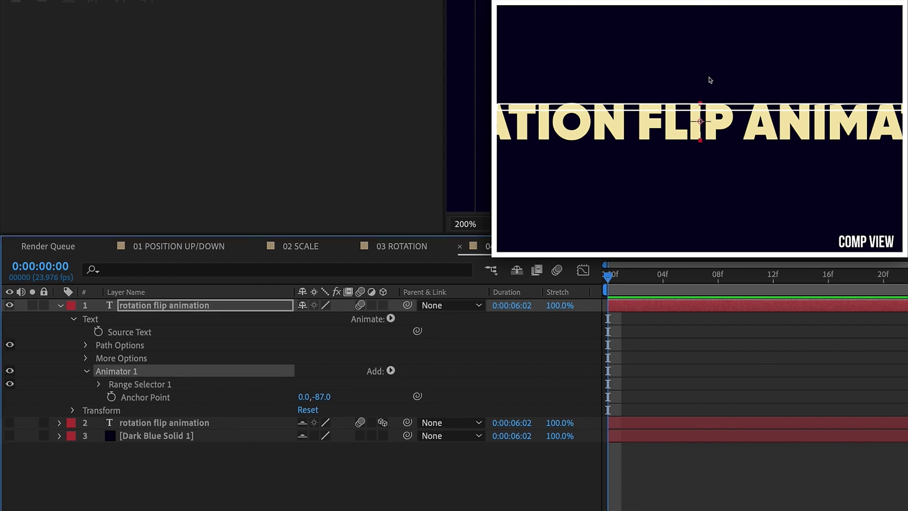
left_click_drag(331, 397, 330, 397)
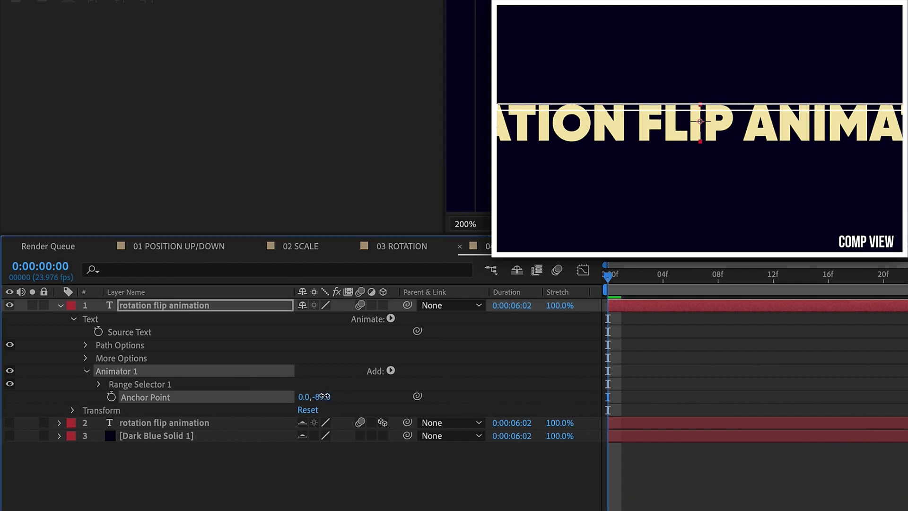
Add a separate Rotation animator to the rotation flip text layer
left_click(126, 318)
left_click(142, 370)
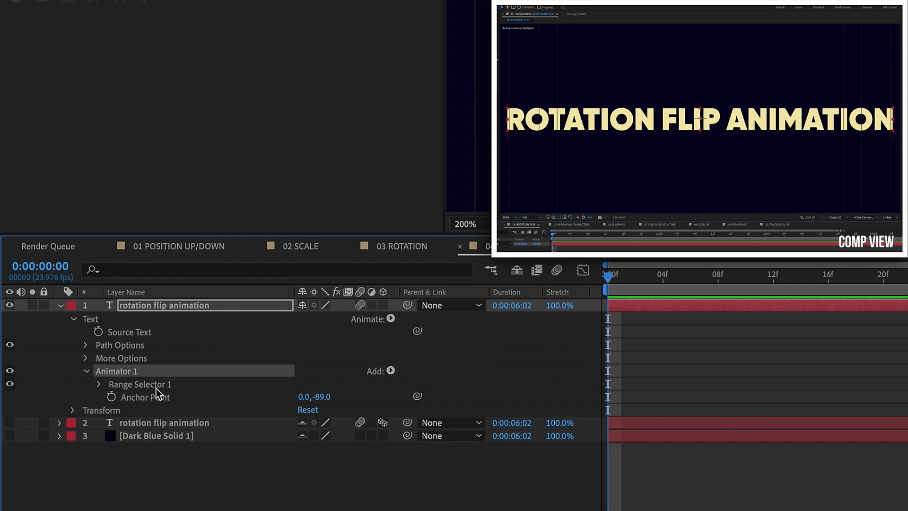
left_click(265, 319)
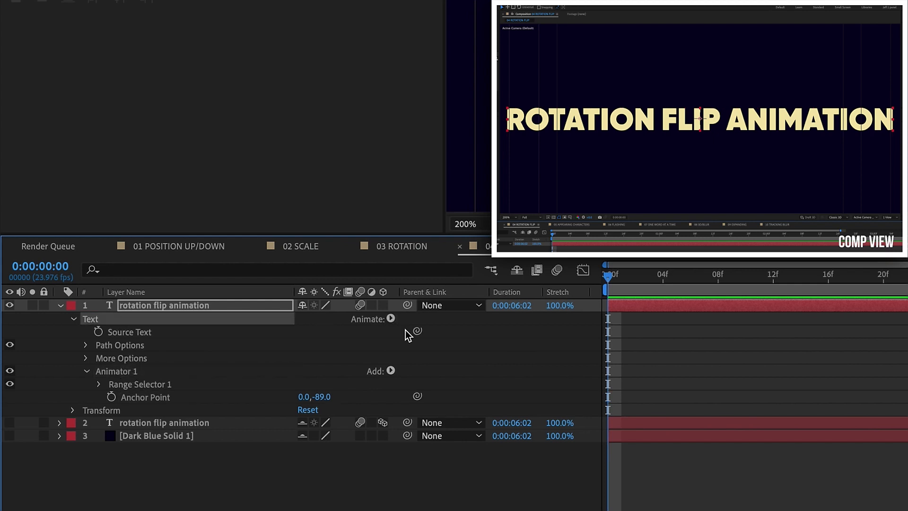
left_click(391, 319)
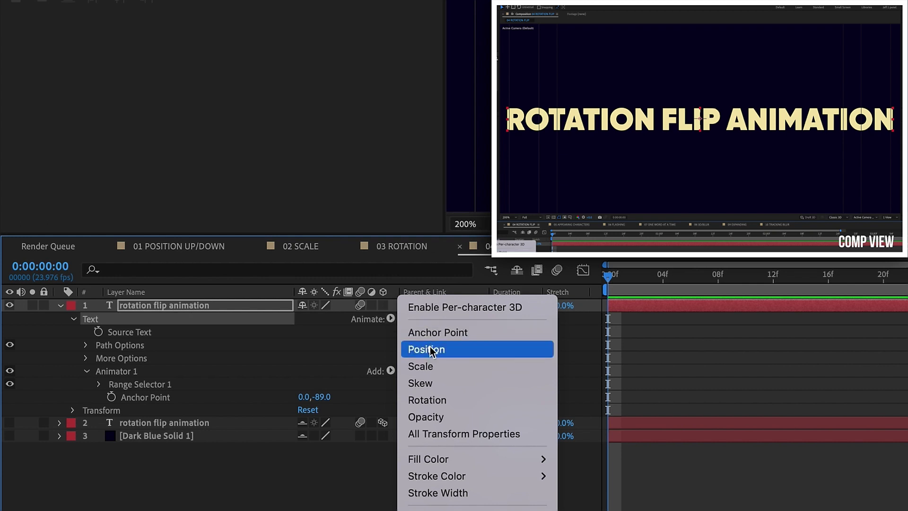
left_click(428, 400)
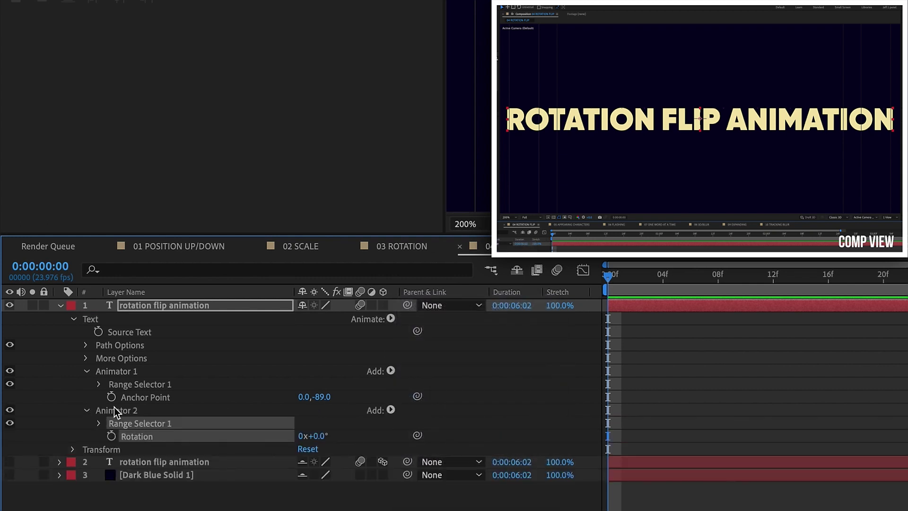
Enable per-character 3D for the text and set Animator 2's X Rotation to +91°
left_click(391, 317)
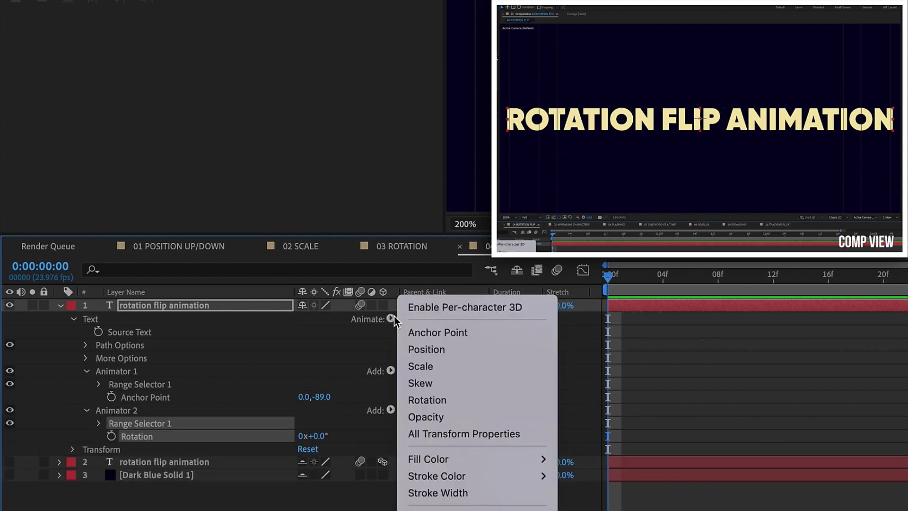
left_click(454, 308)
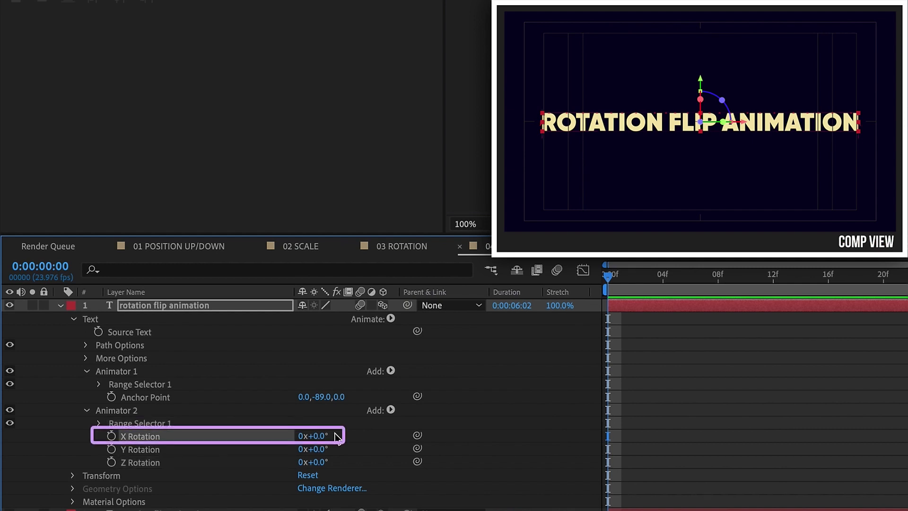
left_click_drag(324, 437, 371, 414)
left_click_drag(326, 435, 346, 435)
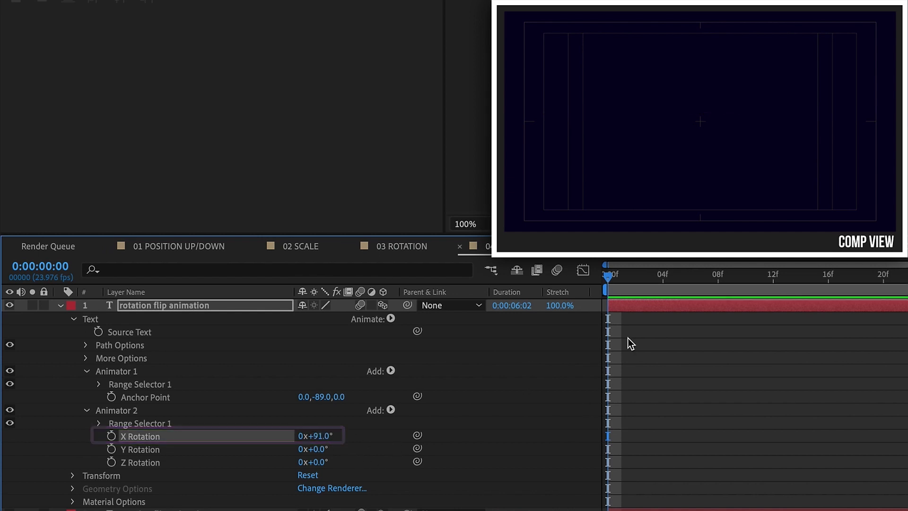
Rename Animator 2 as Rotation and Animator 1 as Anchor point
left_click(86, 371)
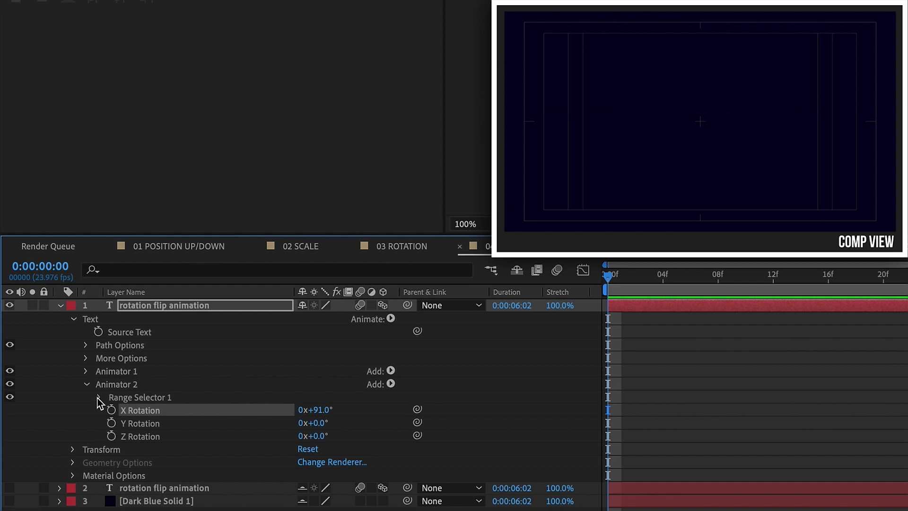
left_click(118, 384)
key("Return")
type("Rotation")
left_click(116, 376)
key("Return")
type("Anchor point")
left_click(142, 410)
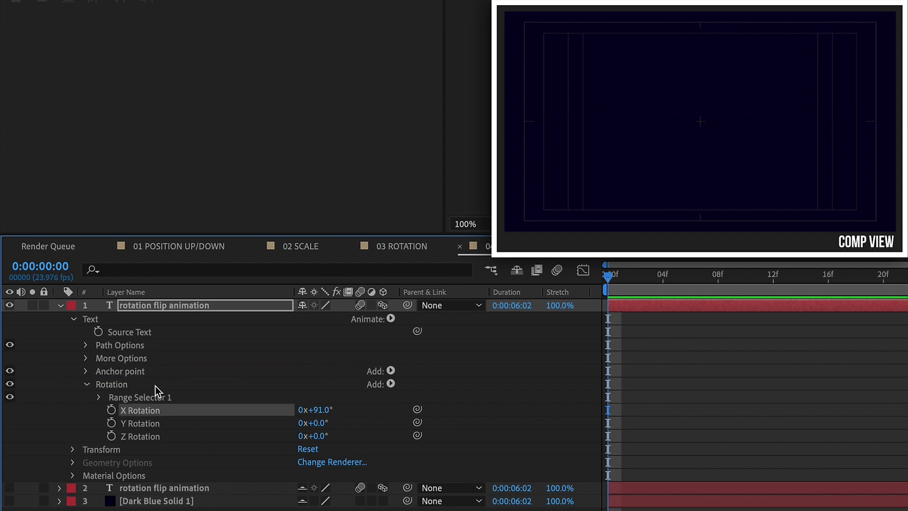
Keyframe the Rotation range selector's Start from 0% at 0:00:00:00 to 100% at 0:00:02:00
left_click(100, 397)
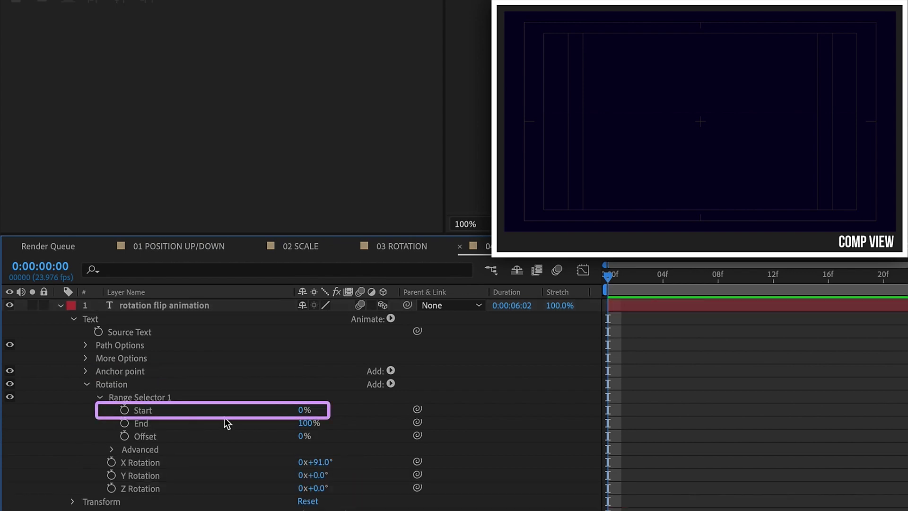
left_click(124, 410)
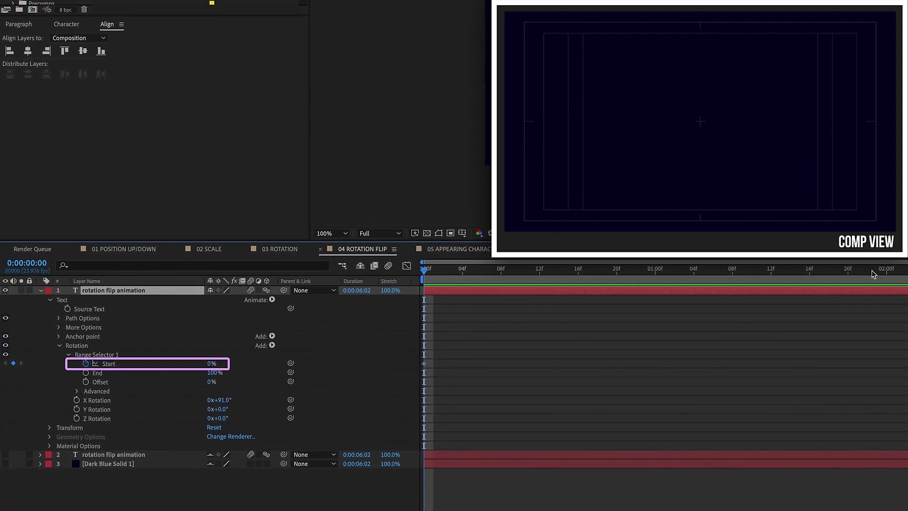
left_click(886, 271)
left_click(211, 364)
type("100")
key("Return")
Apply Easy Ease to the two Start keyframes and preview the flip-in animation
key("space")
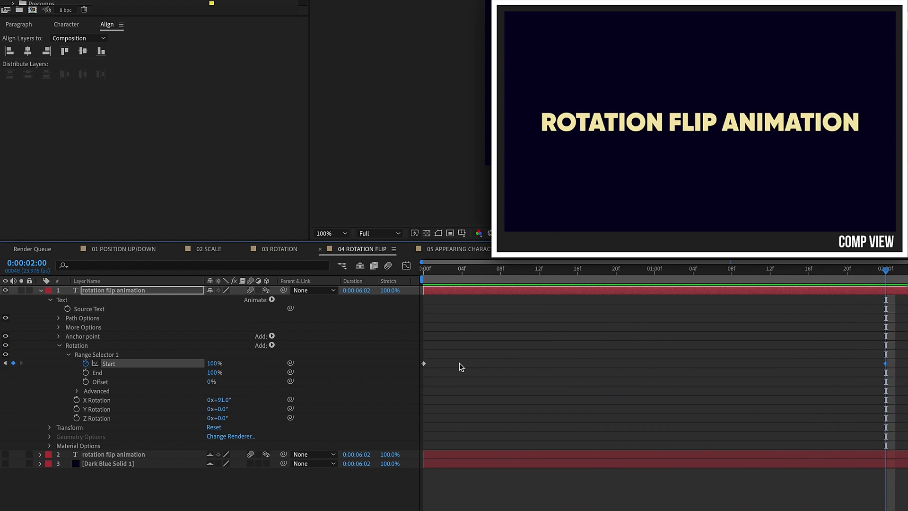
key("space")
key("minus")
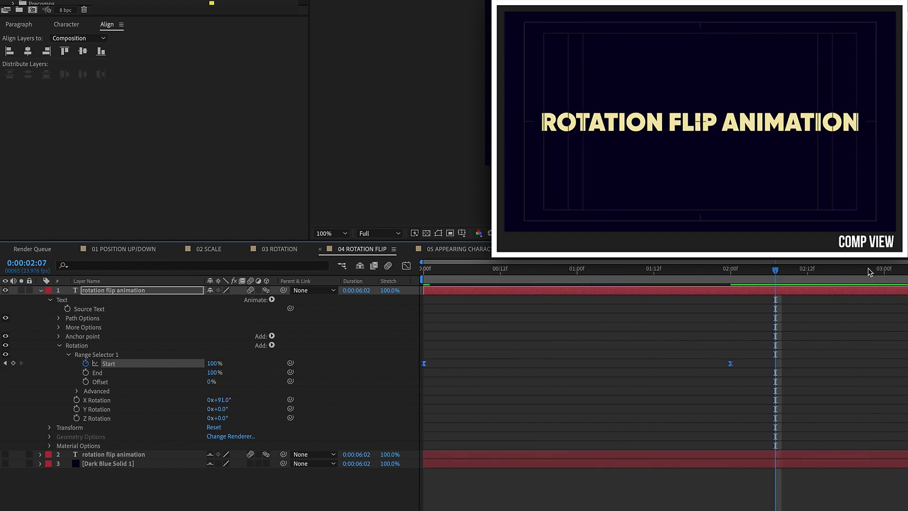
Duplicate the Rotation animator and move the original's two Start keyframes so they begin at 0:00:02:16
left_click(833, 269)
left_click(77, 345)
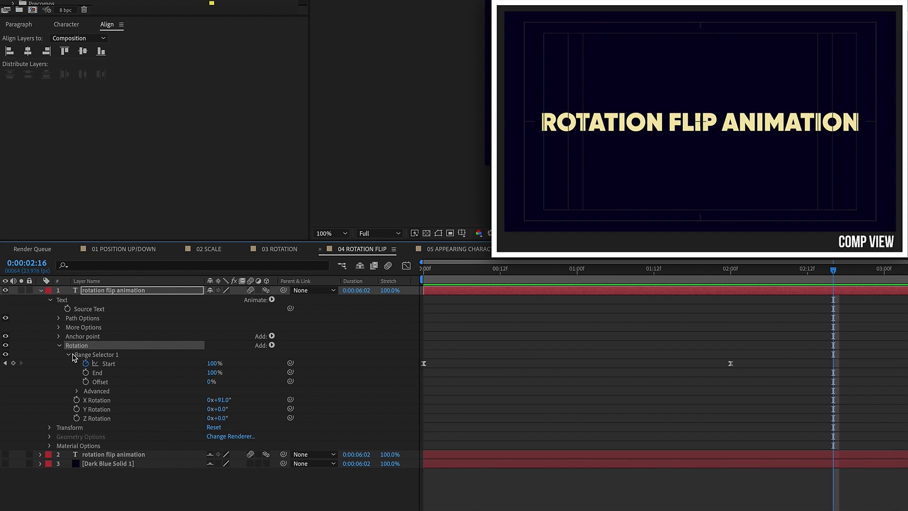
key("ctrl+d")
left_click_drag(746, 350, 836, 378)
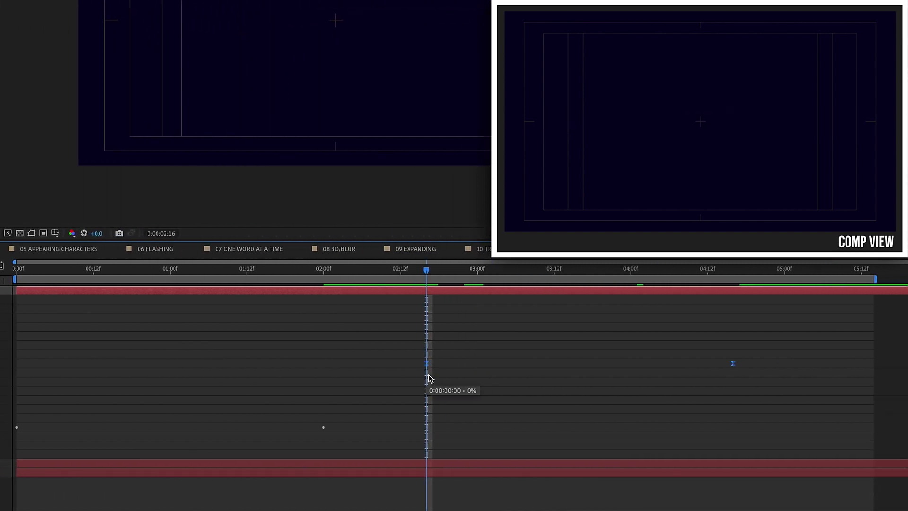
left_click_drag(430, 378, 430, 379)
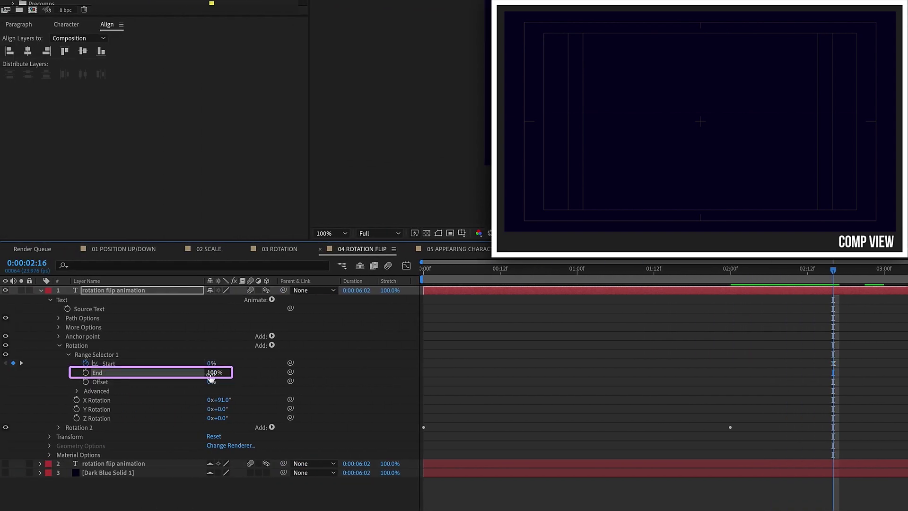
Set the End of the original Rotation animator's range selector to 0% and preview the animation
type("0")
left_click(533, 355)
key("space")
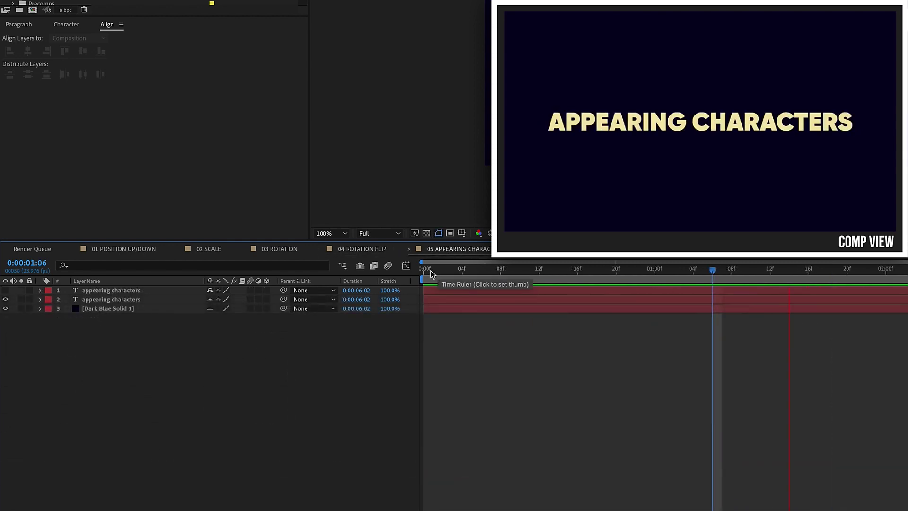
In the 05 APPEARING CHARACTERS comp, return to the first frame, show only the upper text layer and expand its properties
left_click(430, 273)
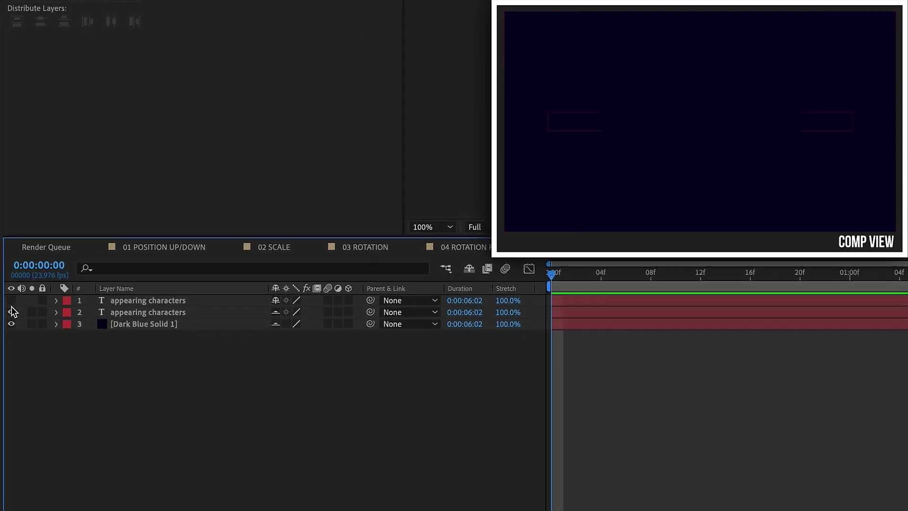
left_click_drag(12, 311, 14, 317)
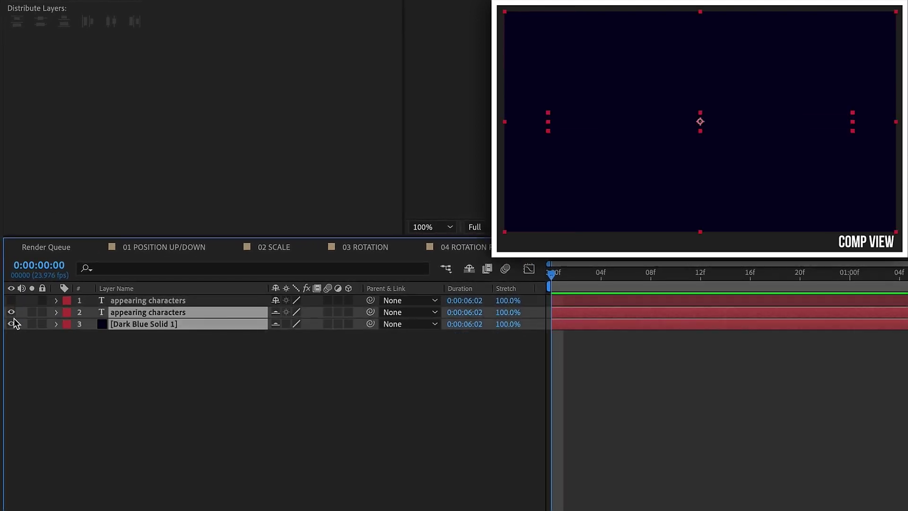
left_click(55, 301)
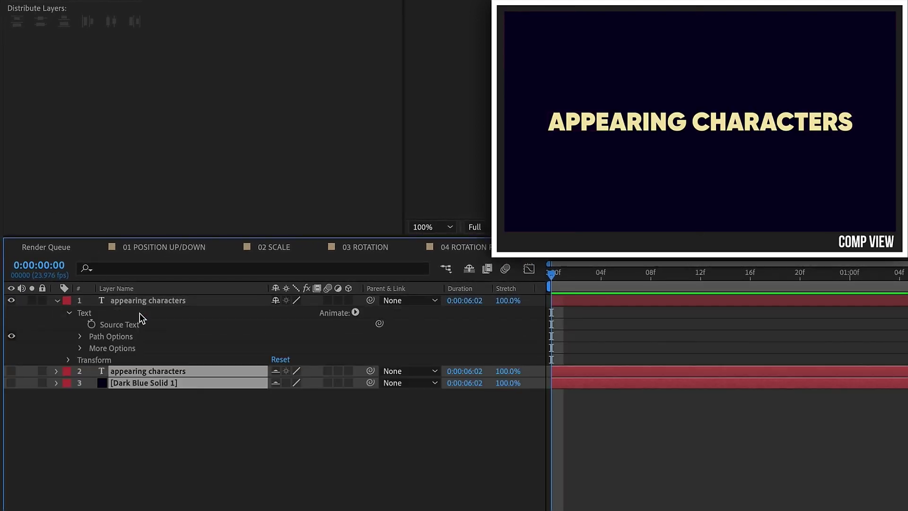
Add an Opacity animator to the appearing characters text layer and set its Opacity to 0%
left_click(355, 312)
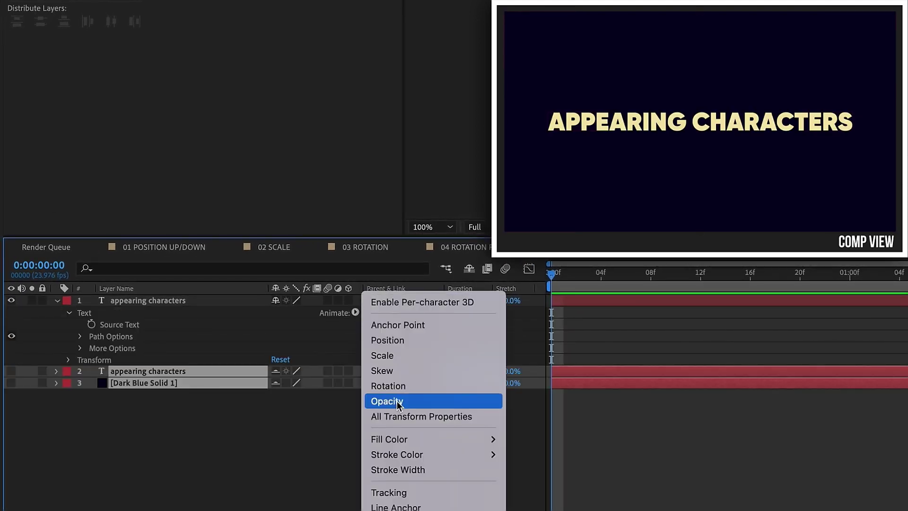
left_click(396, 401)
left_click(278, 383)
type("00")
key("Return")
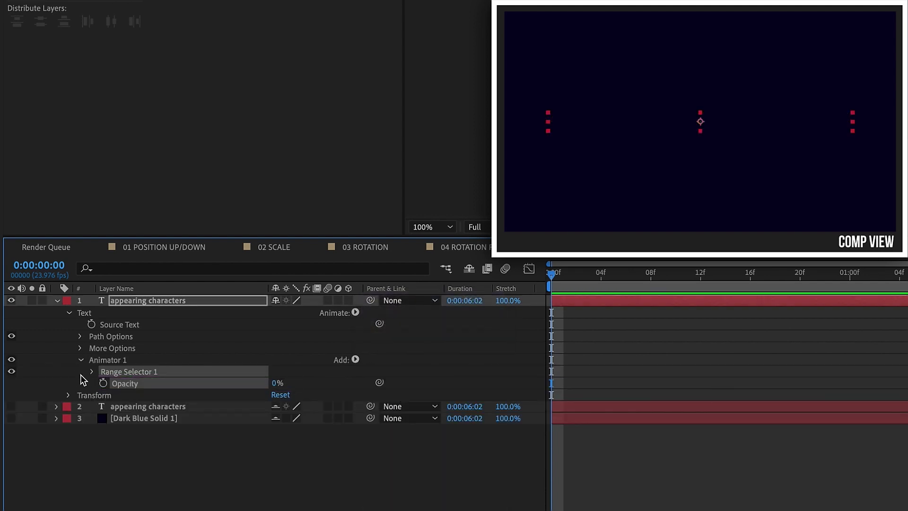
Keyframe the opacity range selector's Start from 0% at 0:00:00:00 to 100% at 0:00:01:00, with its Advanced options expanded
left_click(92, 372)
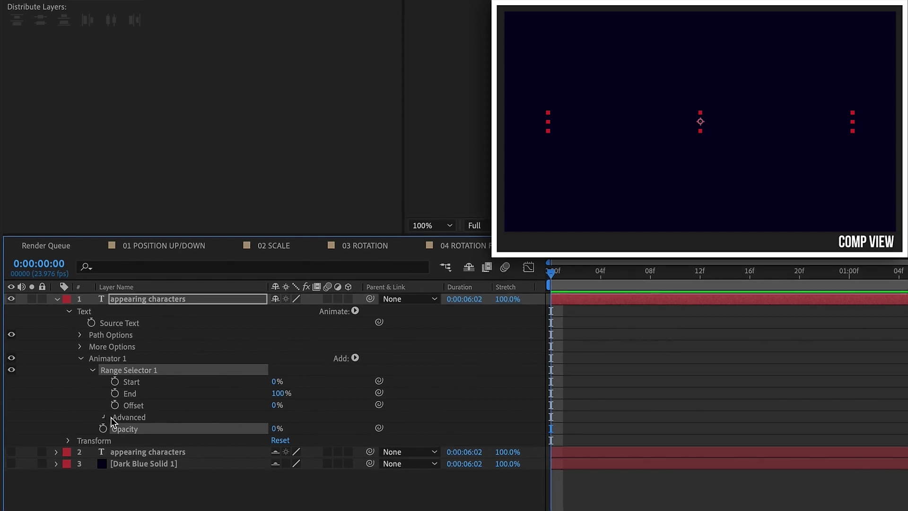
left_click(105, 419)
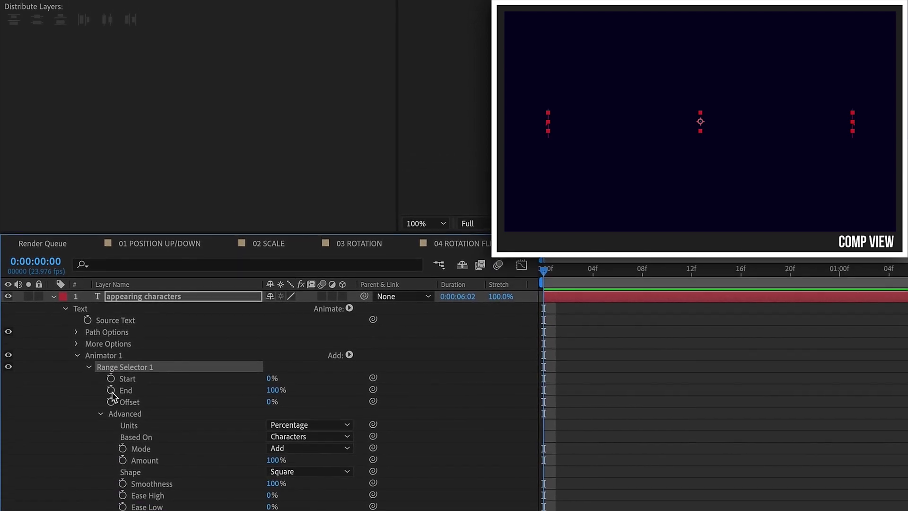
left_click(110, 379)
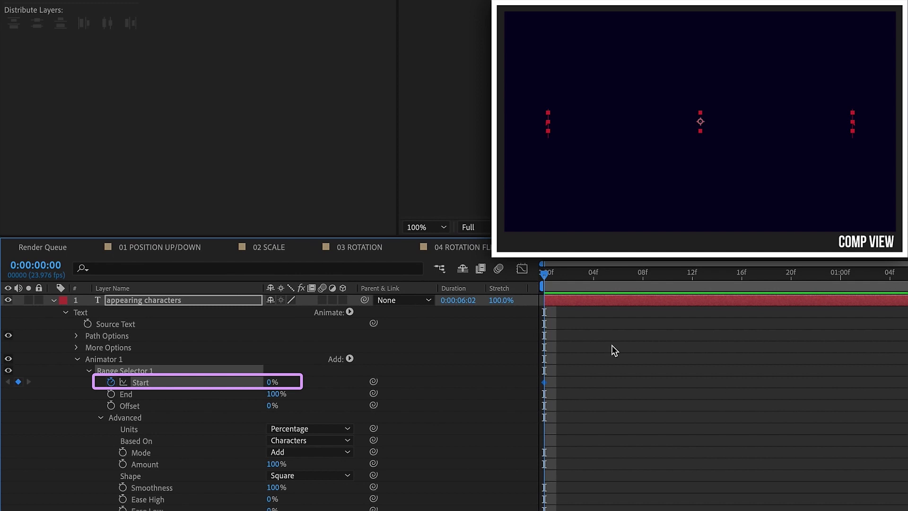
left_click(842, 274)
left_click_drag(273, 381, 440, 383)
Apply Easy Ease to both Start keyframes of the opacity animator and preview the characters appearing
left_click_drag(901, 372, 482, 401)
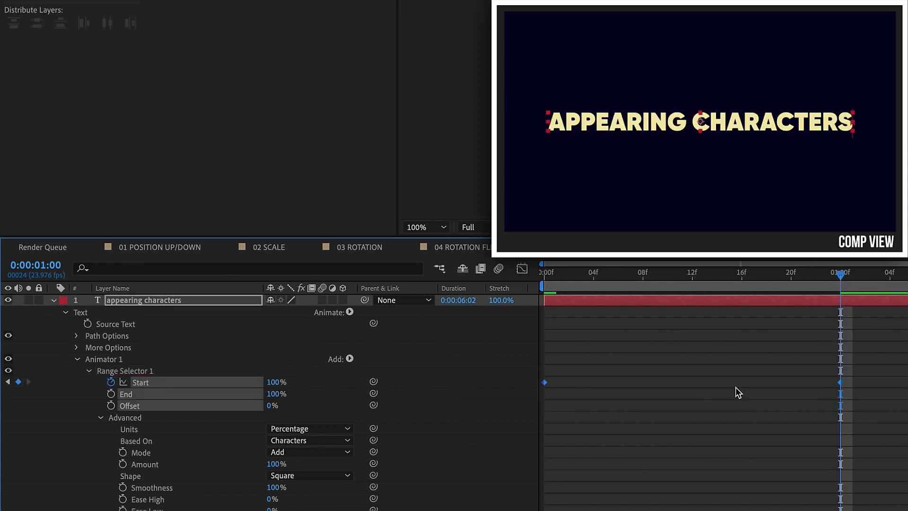
key("F9")
left_click(830, 379)
key("space")
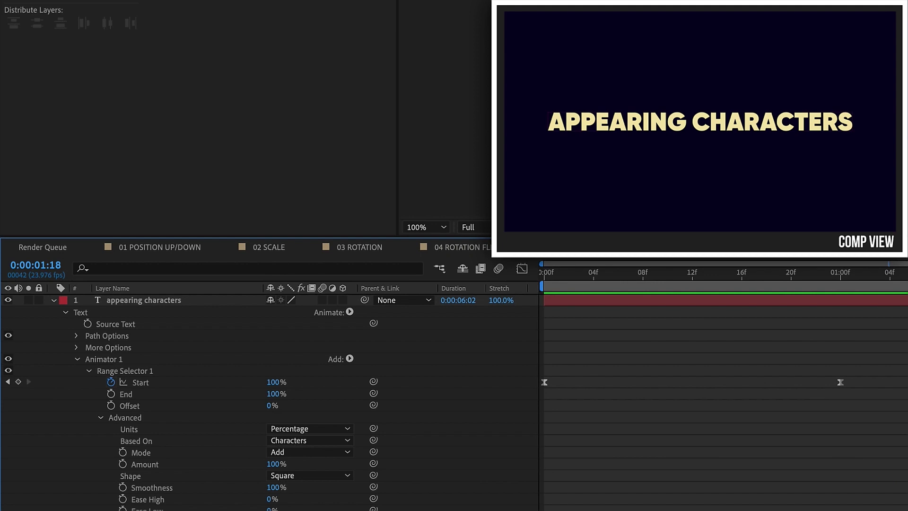
Paste copies of the opacity animator's two Start keyframes at 0:00:01:18 and time-reverse them
left_click_drag(899, 350, 426, 413)
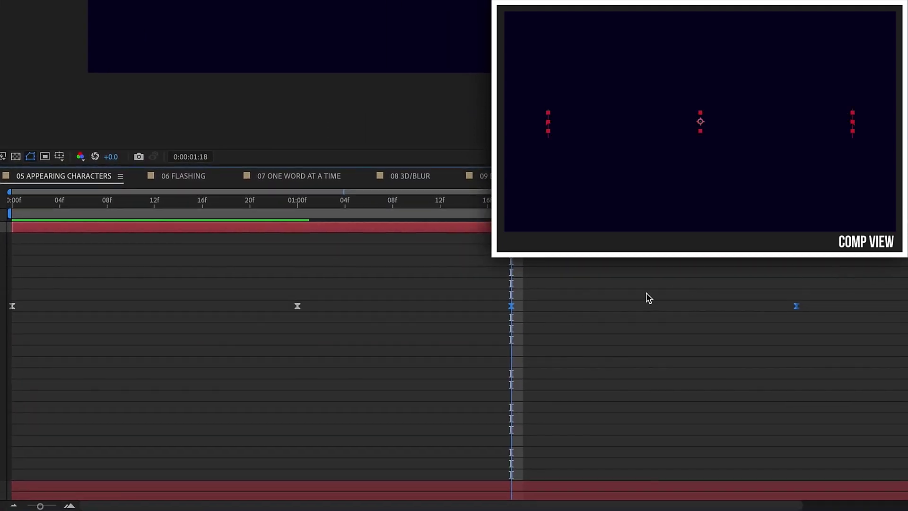
right_click(521, 319)
mouse_move(568, 480)
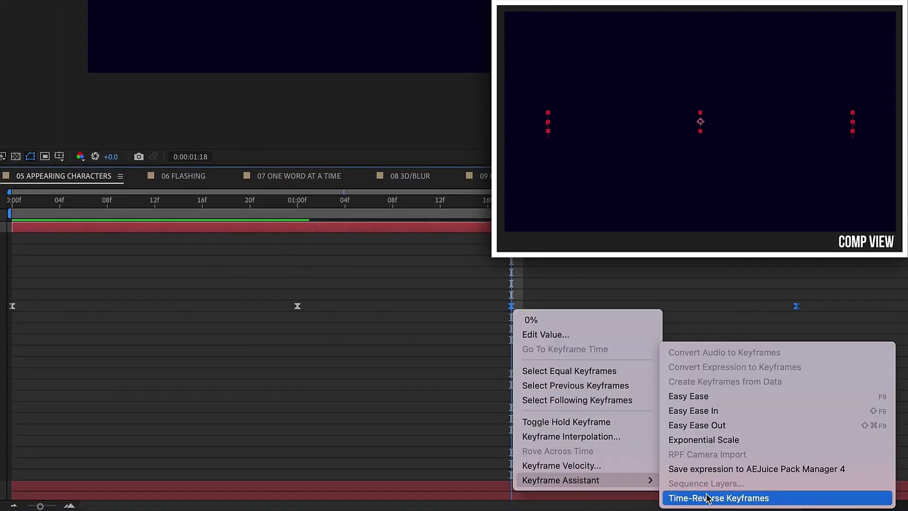
left_click(708, 498)
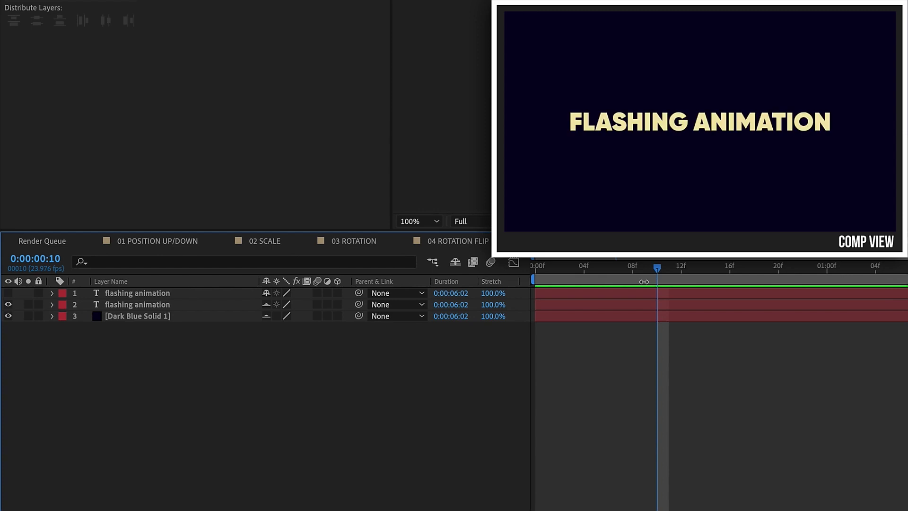
In the flashing animation comp, show the upper text layer and hide the two layers beneath it
left_click(8, 293)
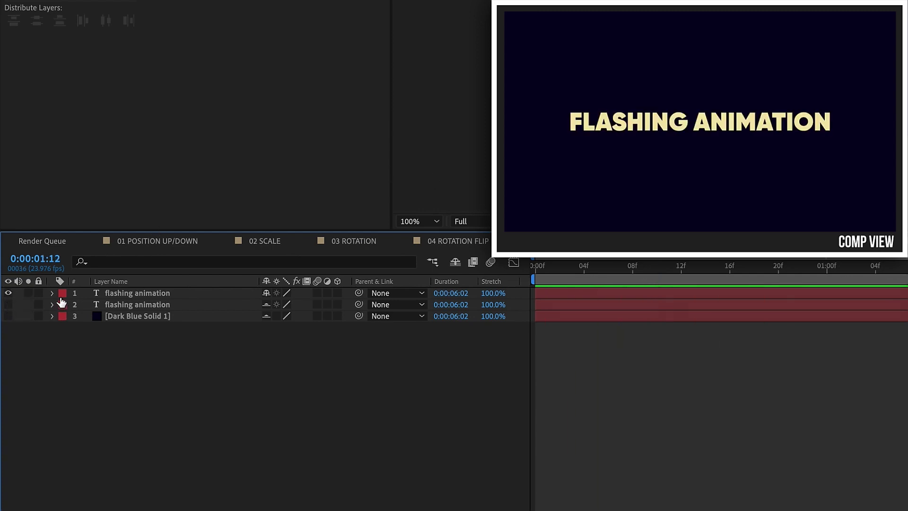
Add an Opacity animator to the upper flashing animation text layer and keyframe its Opacity at 100% at 0:00:00:00
left_click(52, 293)
left_click(344, 305)
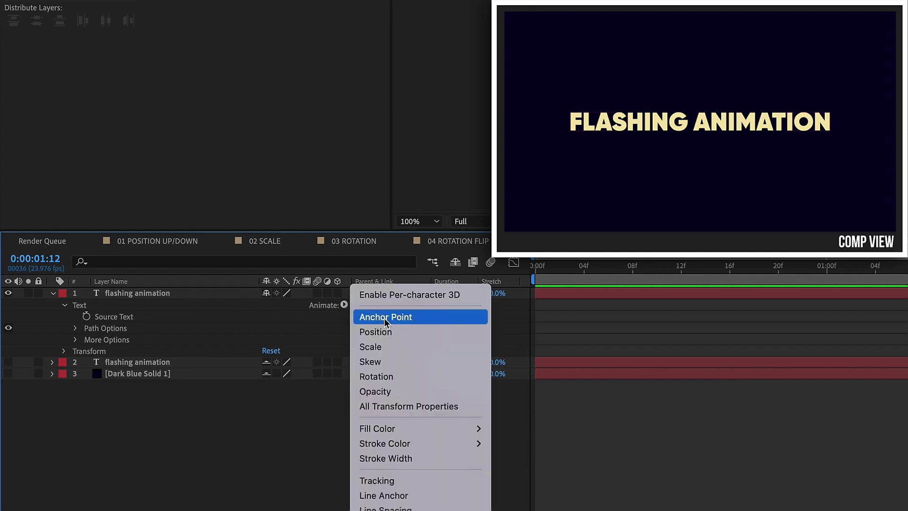
left_click(394, 391)
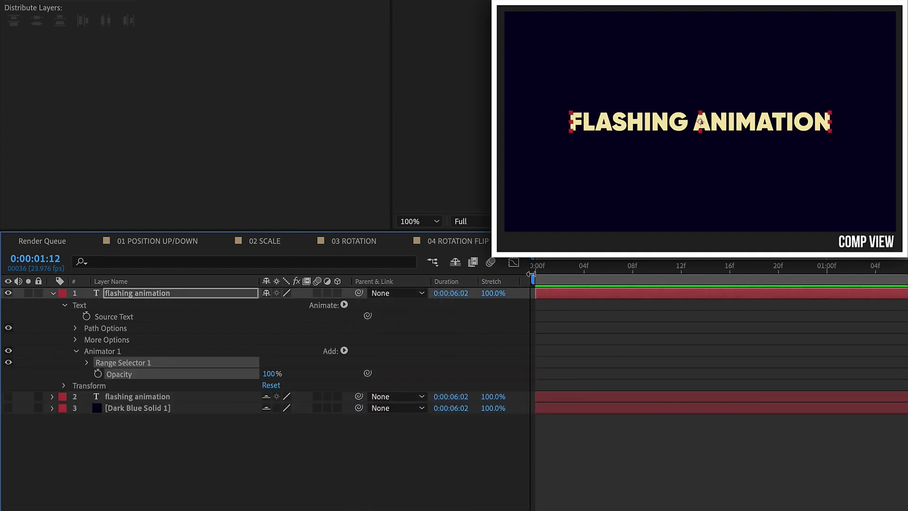
left_click(537, 272)
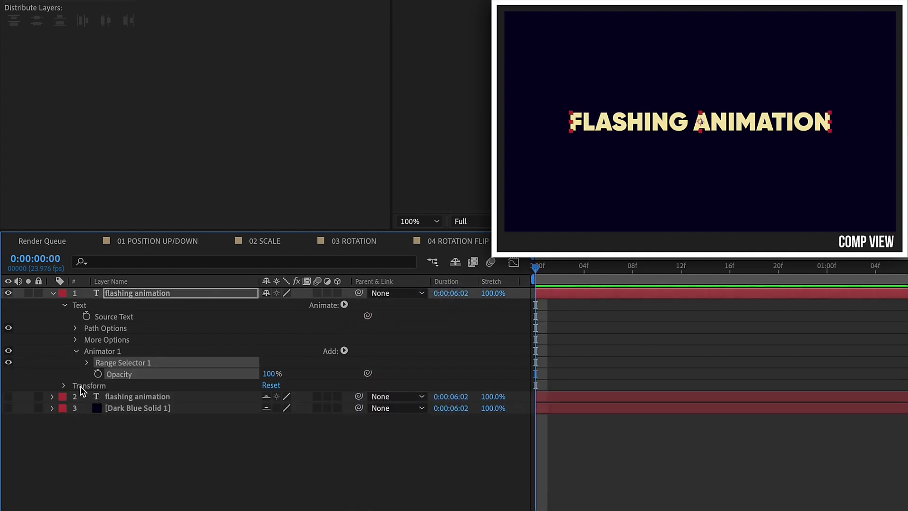
left_click(98, 373)
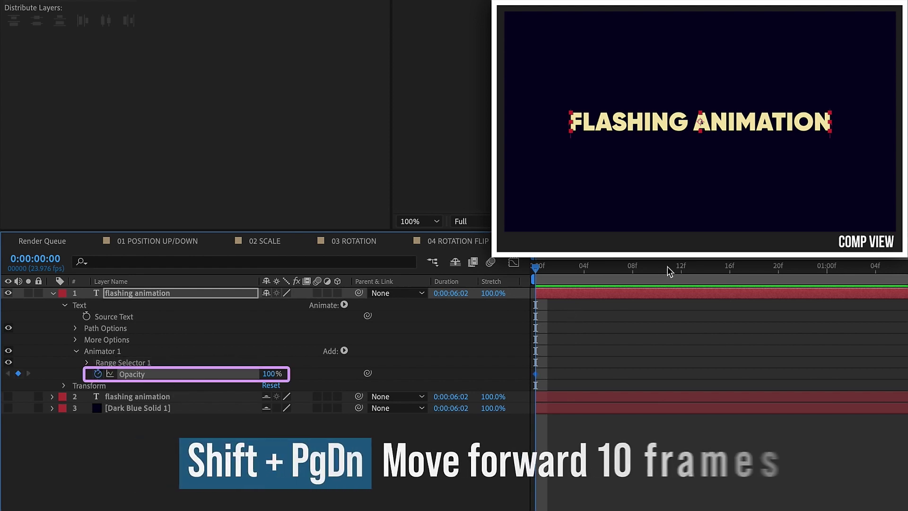
Keyframe the animator's Opacity at 0% at 0:00:00:10 and back at 100% at 0:00:00:20
key("shift+Page_Down")
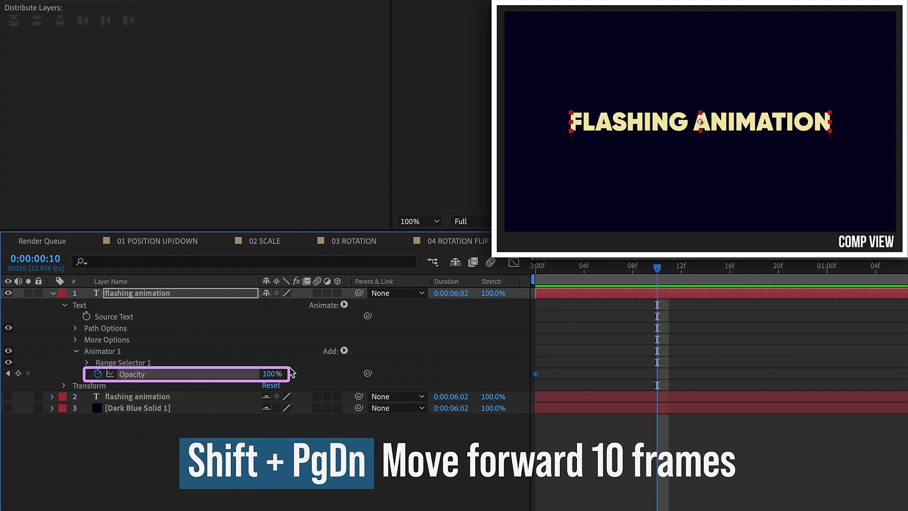
key("Return")
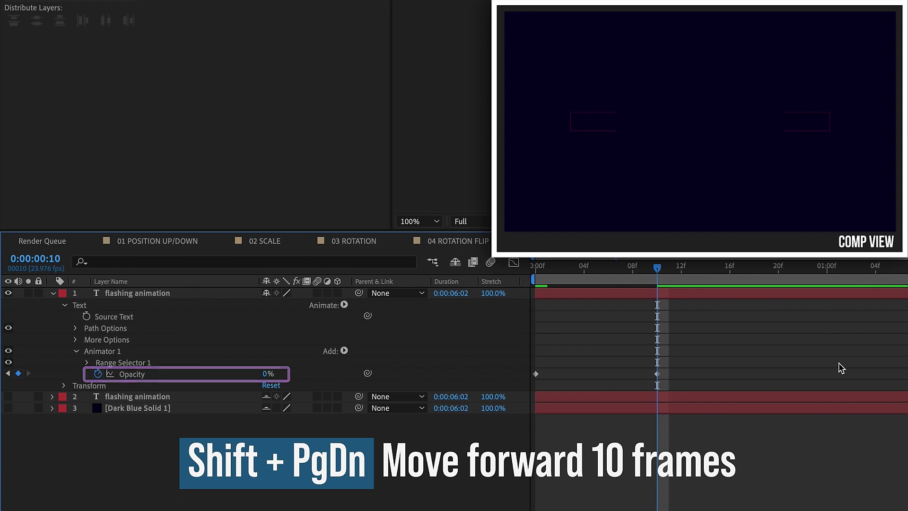
key("shift+Page_Down")
left_click(267, 374)
type("100")
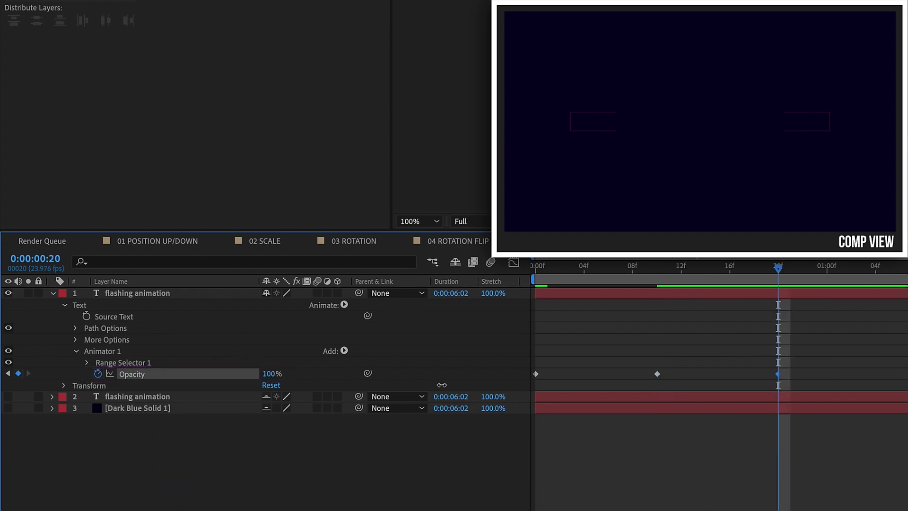
key("Return")
Turn the three Opacity keyframes into hold keyframes and add a loopOut() expression to the animator's Opacity
right_click(657, 374)
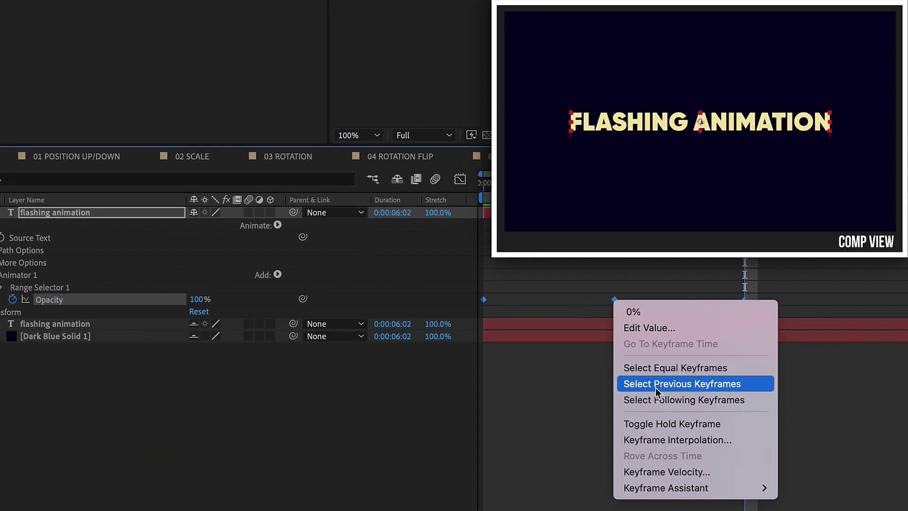
left_click(658, 421)
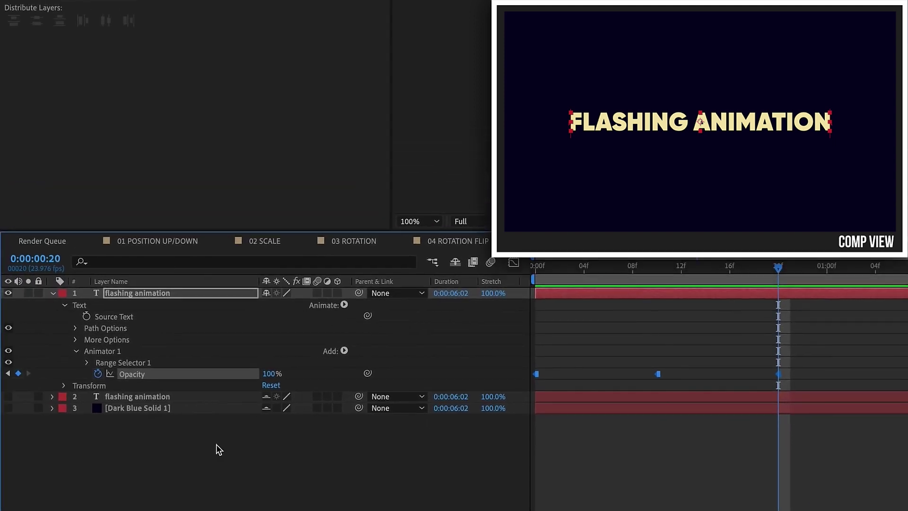
left_click(98, 374, "alt")
type("loop")
key("Down")
key("Down")
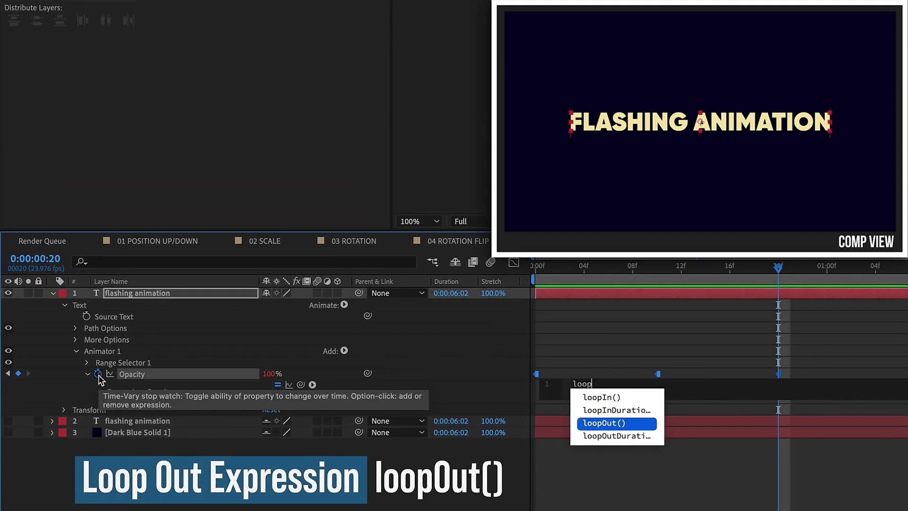
key("Return")
left_click(478, 496)
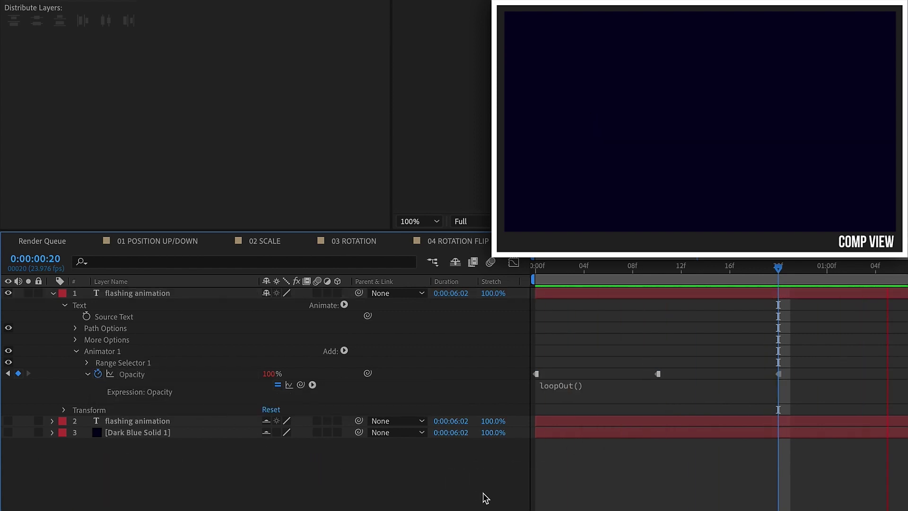
Preview the flashing with linear Opacity keyframes, and apply Easy Ease to all three keyframes
left_click(520, 386)
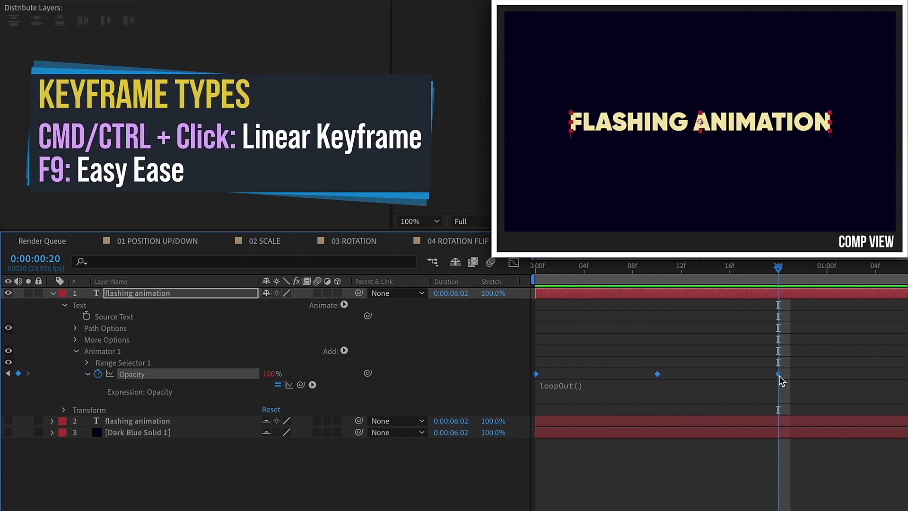
left_click(770, 497)
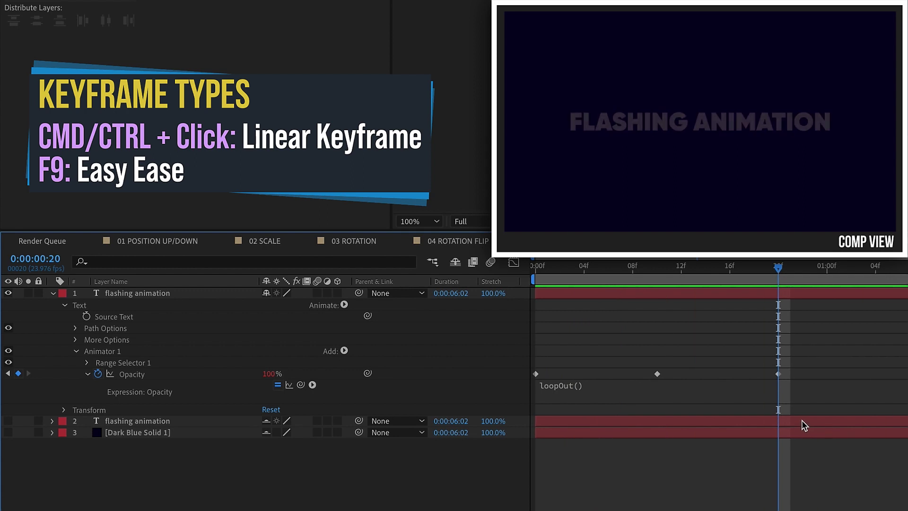
left_click_drag(800, 358, 523, 388)
key("F9")
left_click(667, 469)
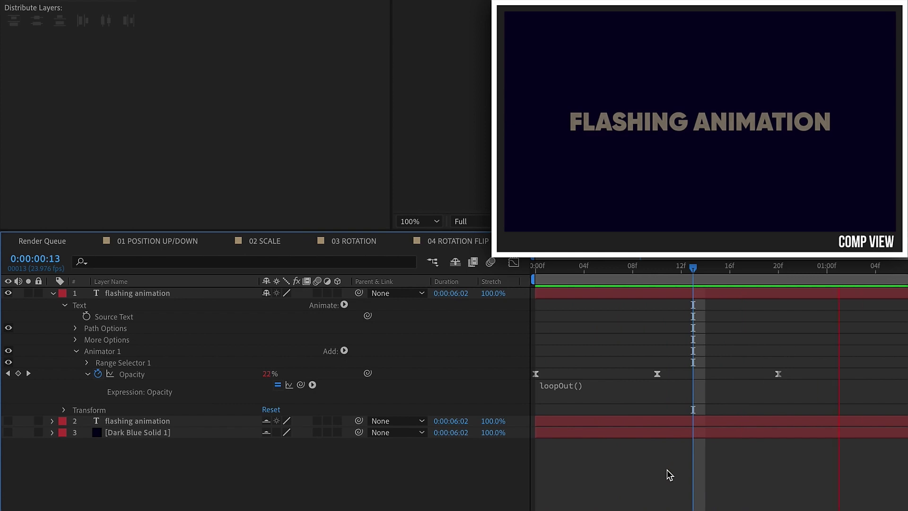
left_click(64, 409)
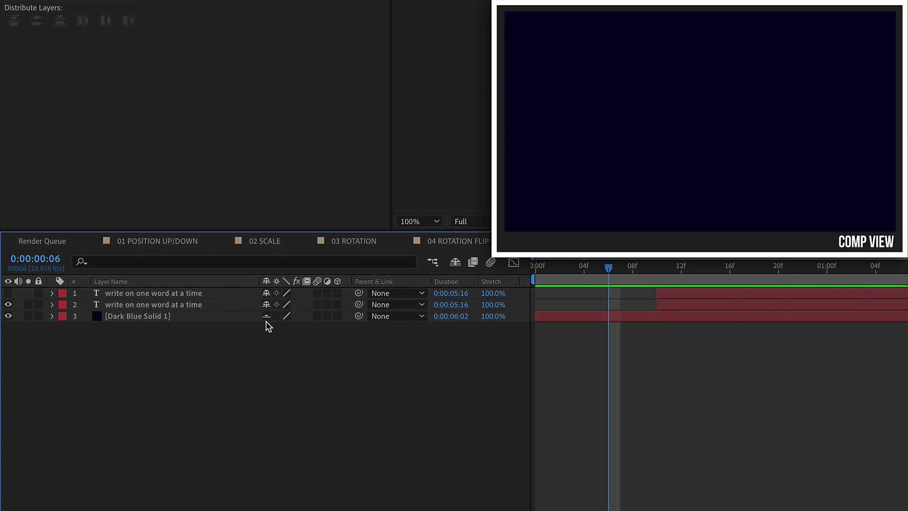
In the 07 ONE WORD AT A TIME comp, show only the upper text layer and add an Opacity animator at its in point
left_click(8, 293)
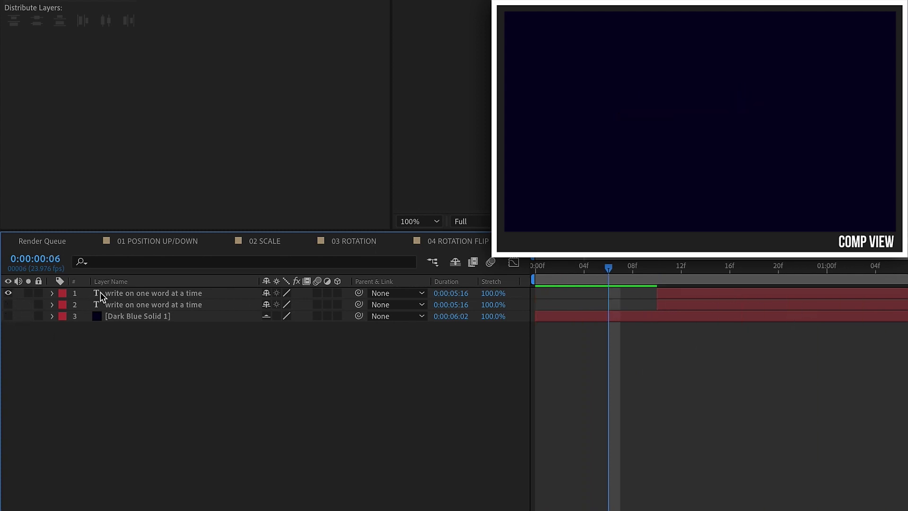
left_click(97, 293)
left_click(52, 293)
key("i")
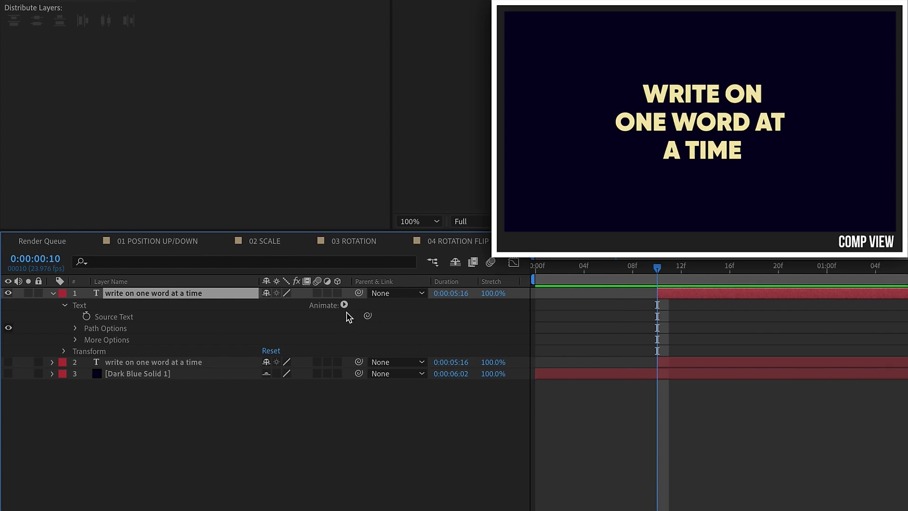
left_click(345, 305)
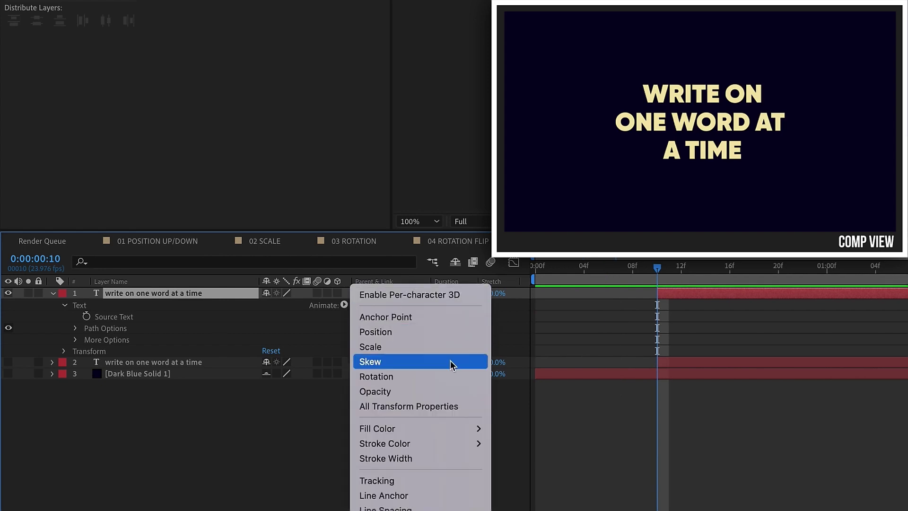
left_click(396, 399)
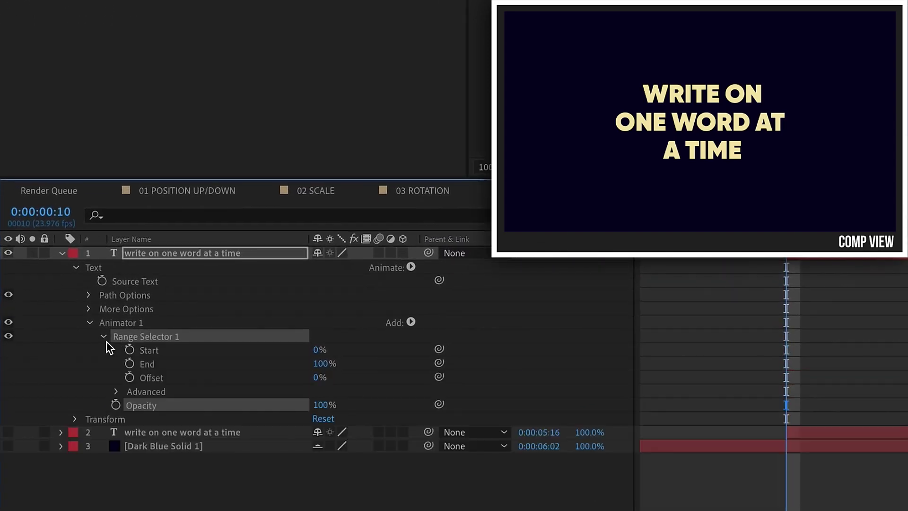
Base the range selector on Words in its Advanced options and set the animator's Opacity to 0%
left_click(115, 391)
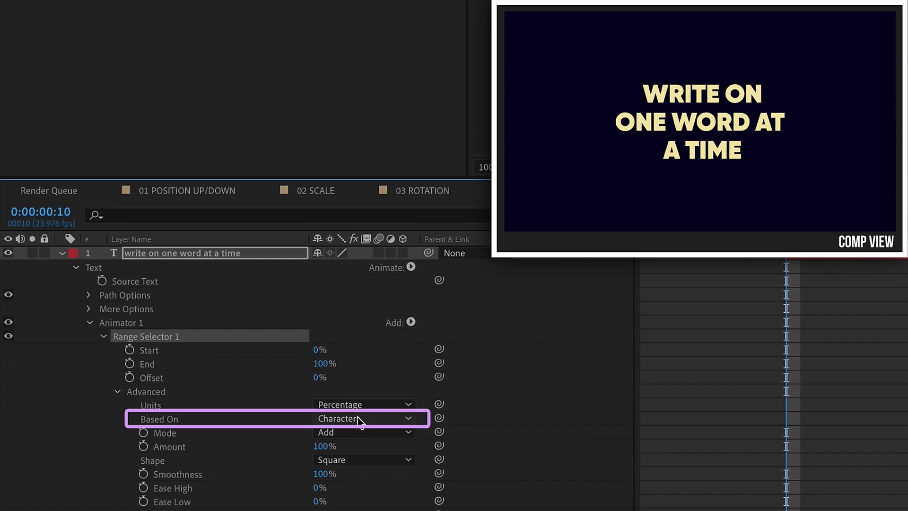
left_click(359, 418)
left_click(381, 472)
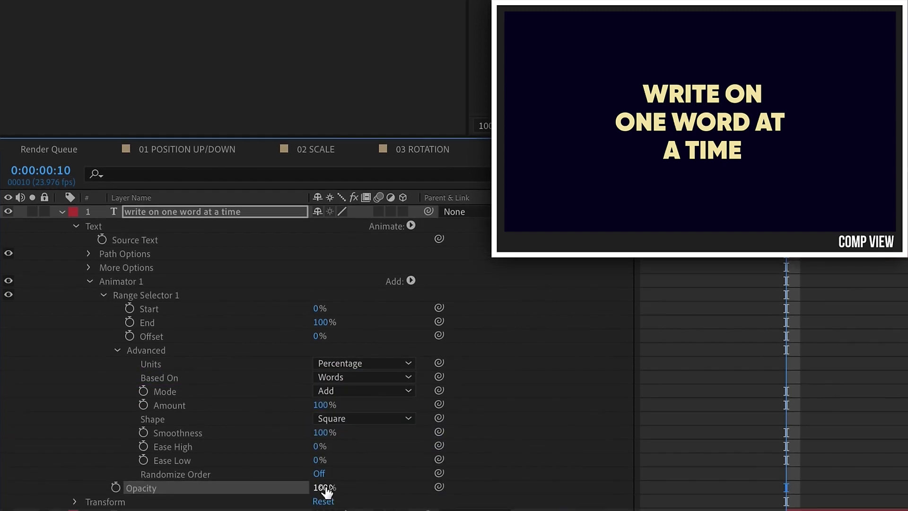
left_click_drag(322, 479, 222, 478)
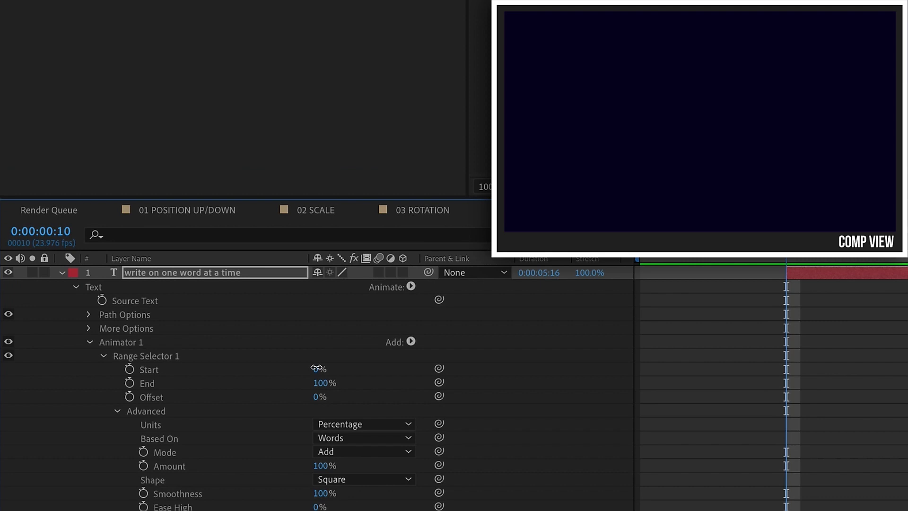
Set the range selector's Start to 17% and its Smoothness to 0%
left_click_drag(317, 368, 397, 363)
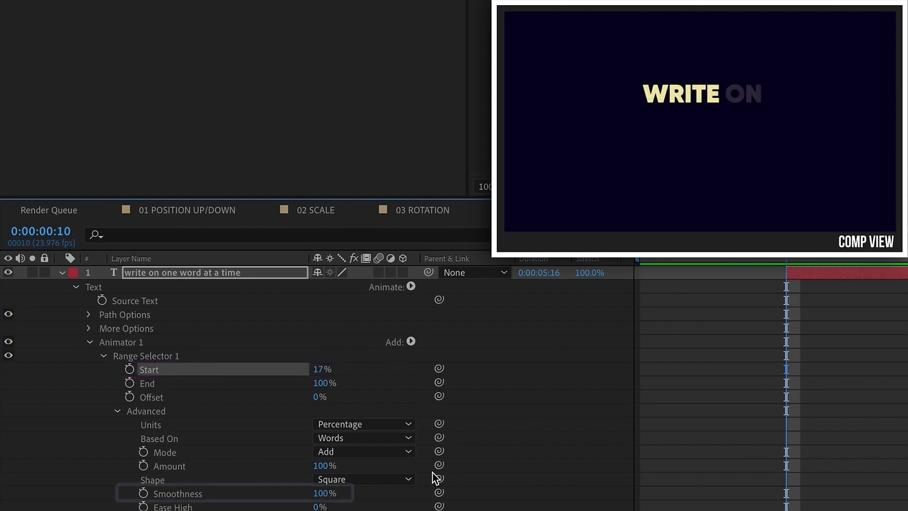
left_click(182, 496)
left_click(322, 493)
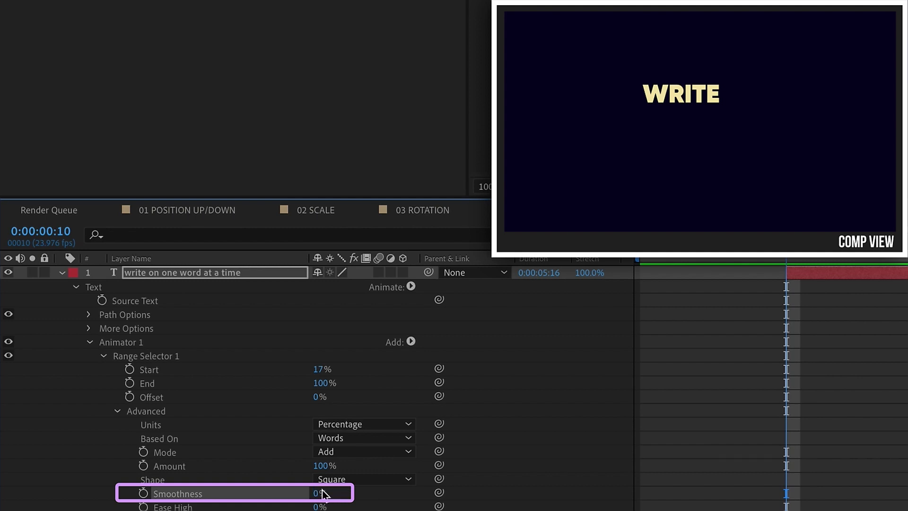
type("0")
key("Return")
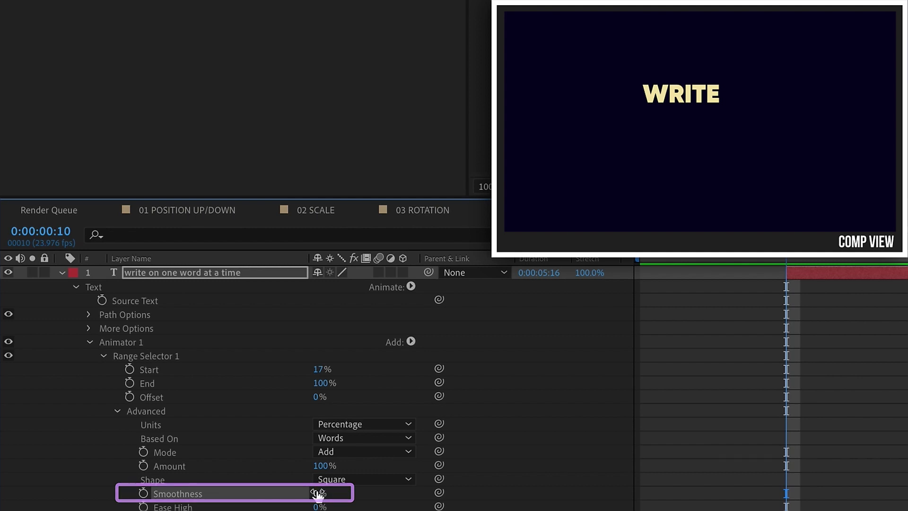
Keyframe Start at 17% as a hold keyframe at 0:00:00:10, and add a 33% keyframe at 0:00:00:19
left_click(130, 368)
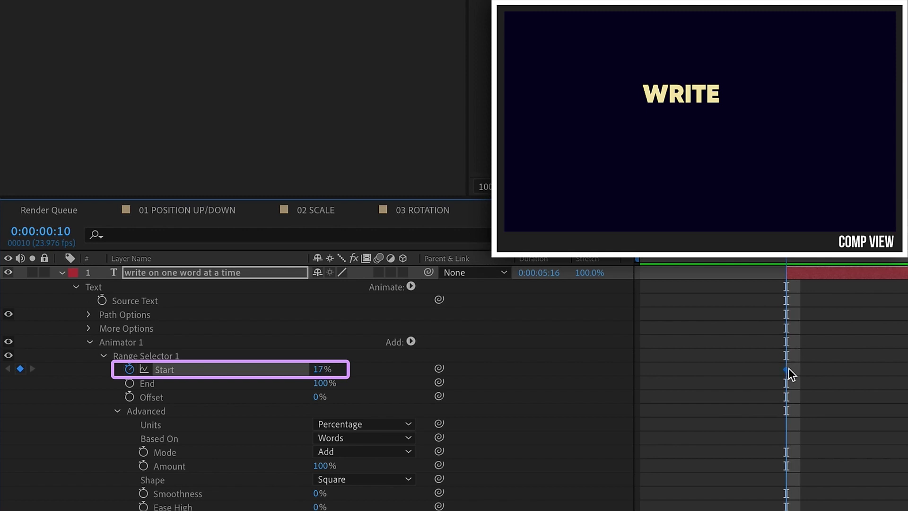
mouse_move(788, 363)
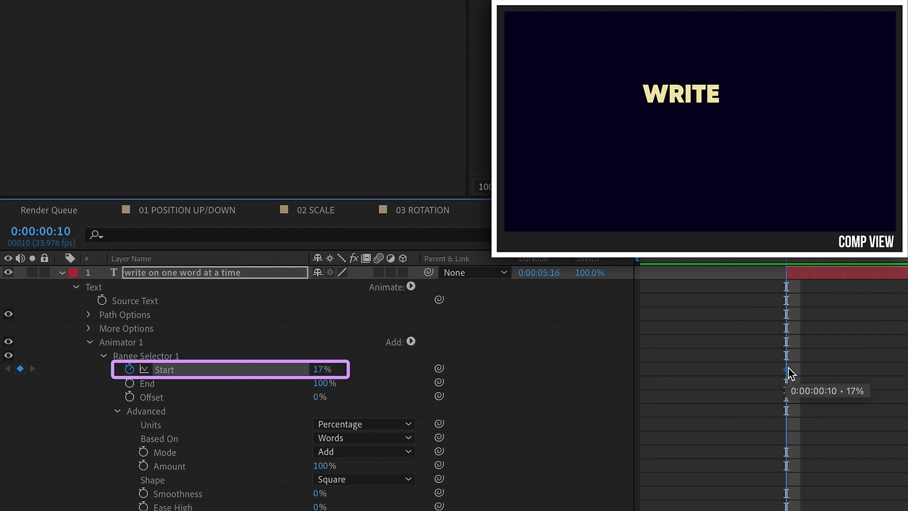
right_click(787, 369)
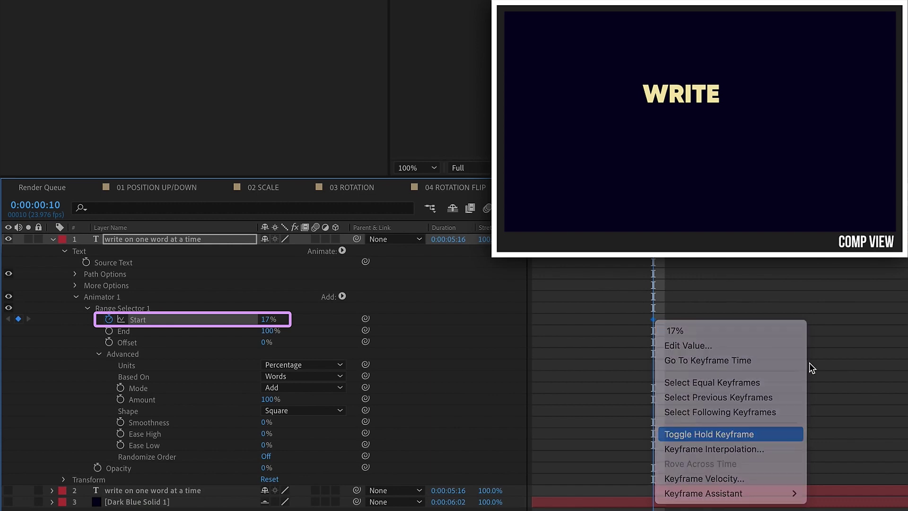
left_click(810, 363)
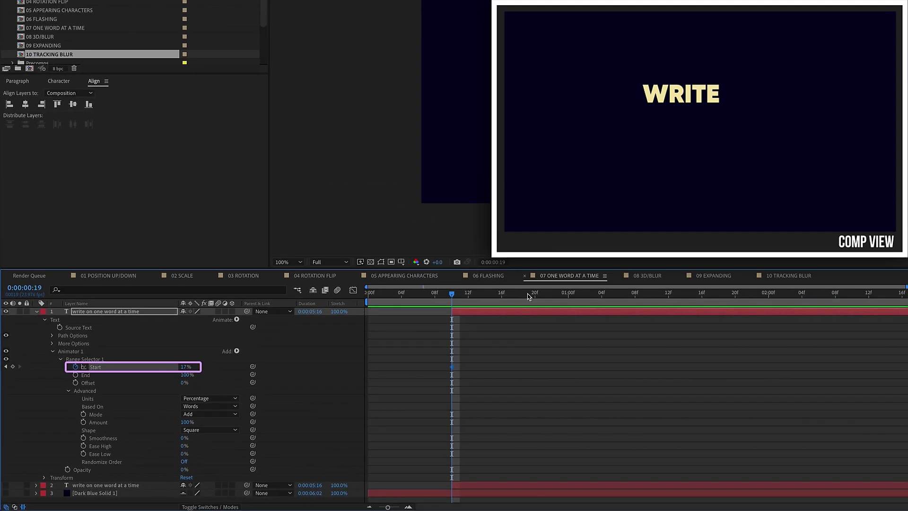
left_click(528, 296)
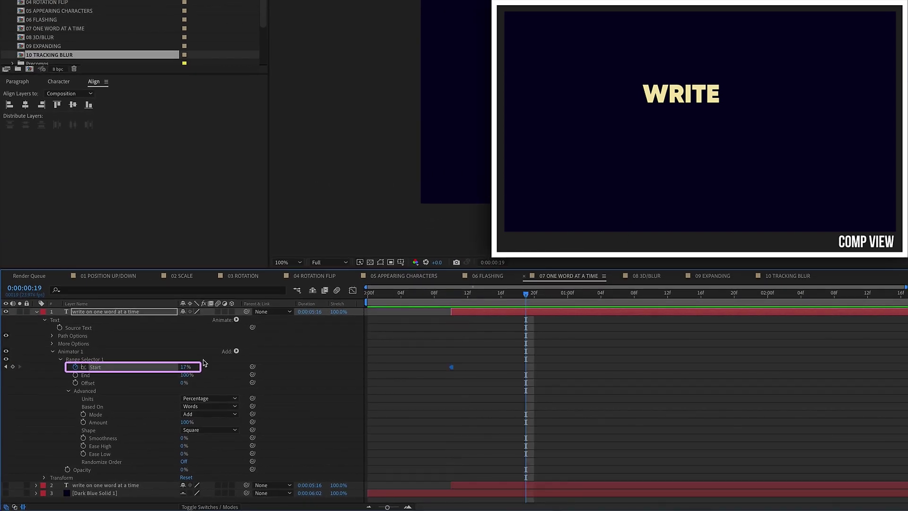
left_click_drag(185, 366, 193, 366)
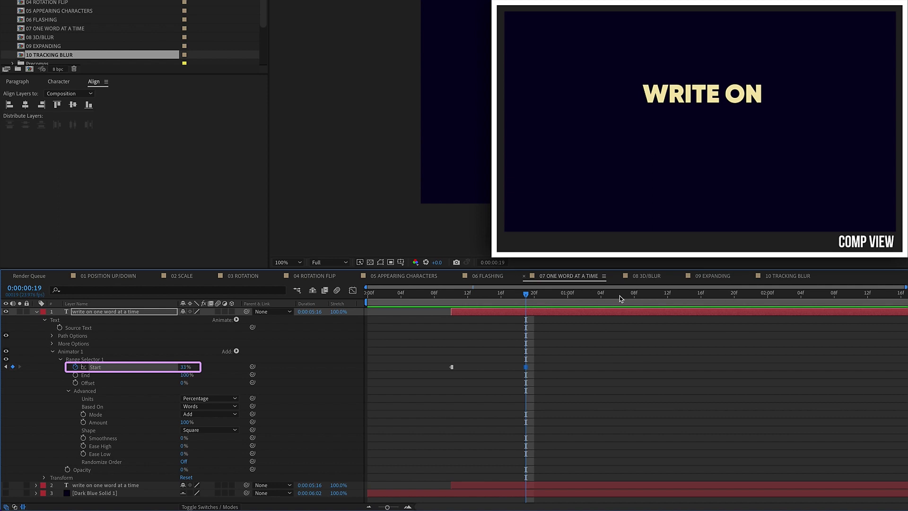
Add further Start keyframes that reveal one more word each, including 50%, up to 100% at 0:00:02:14, and preview
key("space")
left_click_drag(184, 369, 194, 367)
key("space")
key("space")
left_click(184, 367)
type("50")
key("Return")
key("space")
key("space")
key("space")
key("space")
key("space")
key("space")
key("space")
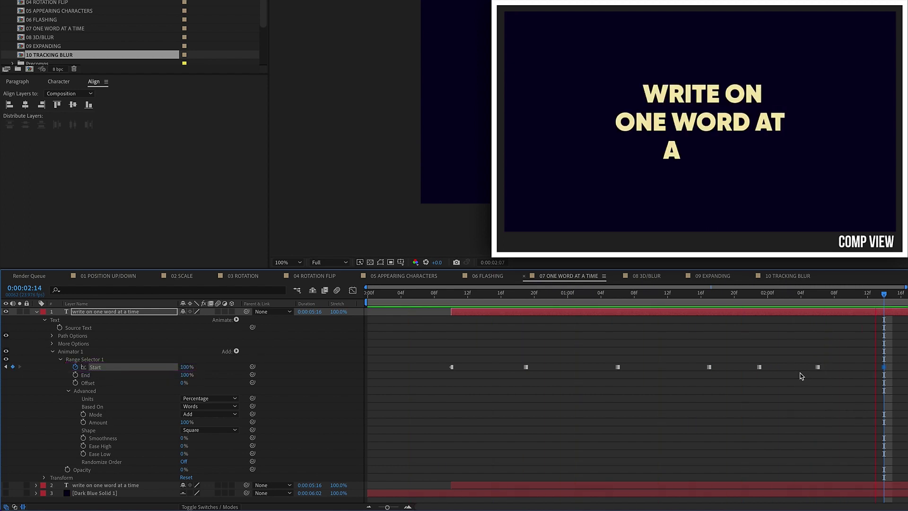
Adjust the word timing by moving the third Start keyframe earlier and the fourth one later
left_click(451, 294)
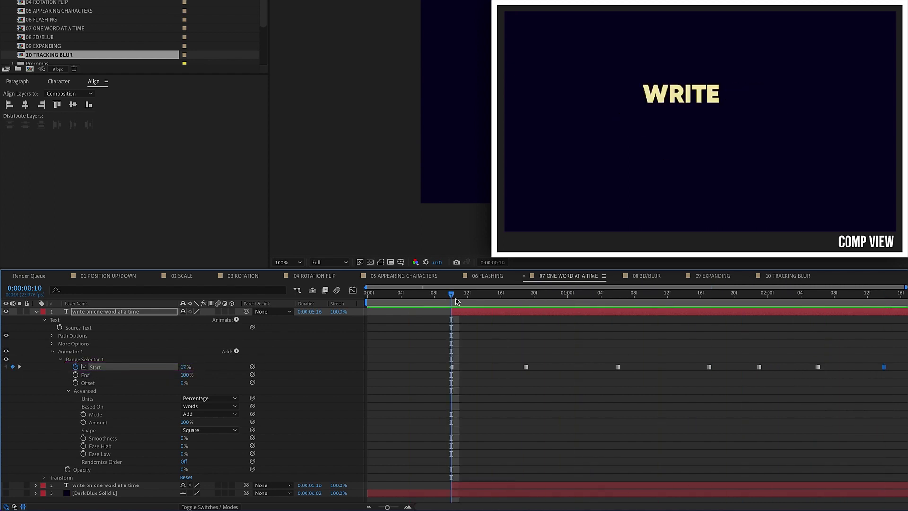
left_click_drag(617, 368, 600, 368)
left_click_drag(703, 373, 741, 376)
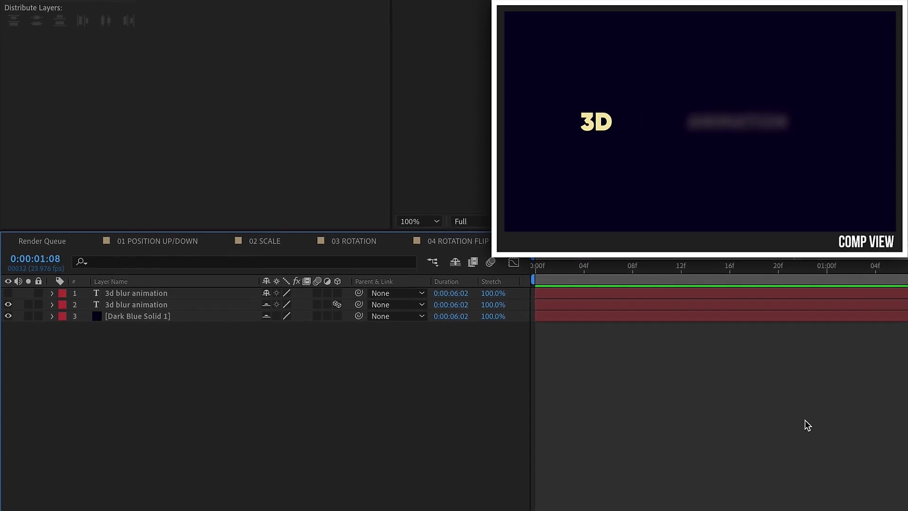
Preview the finished example in the 3D blur animation comp
key("space")
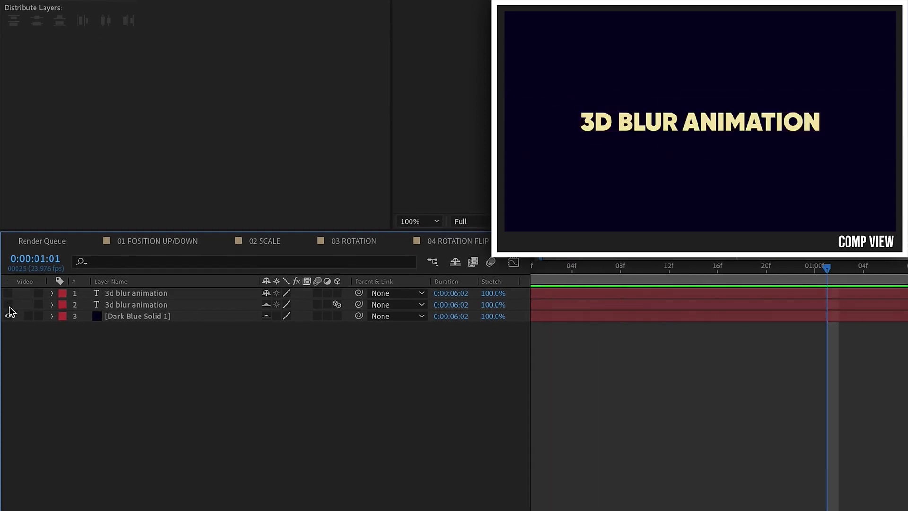
Show the top 3d blur animation text layer, with the duplicate and the solid hidden, and enable per-character 3D on it
left_click(8, 294)
left_click(8, 293)
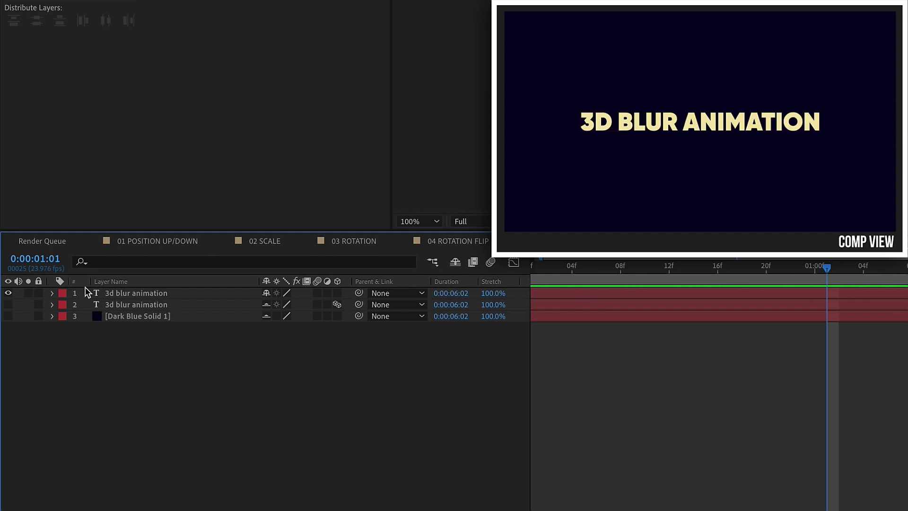
left_click(52, 294)
left_click(344, 306)
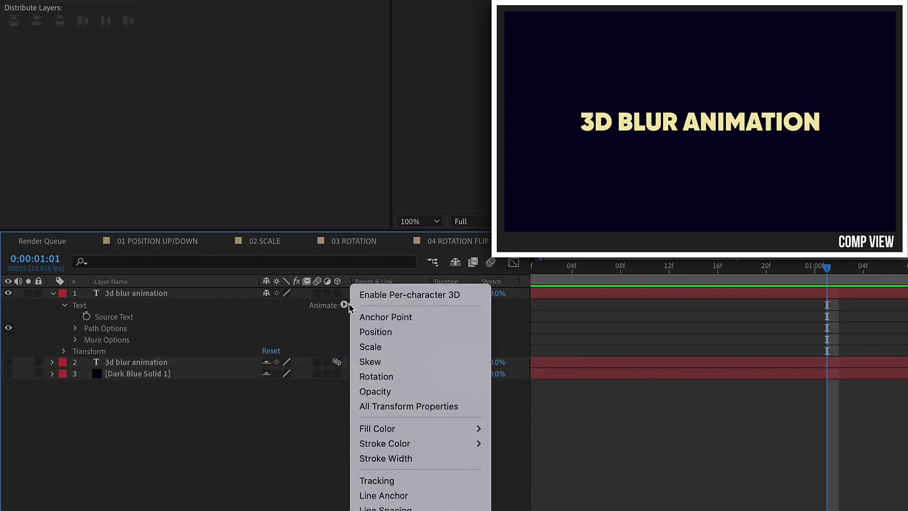
left_click(374, 295)
Add a text animator with Position, Blur and Opacity properties to the top 3d blur animation layer
left_click(344, 306)
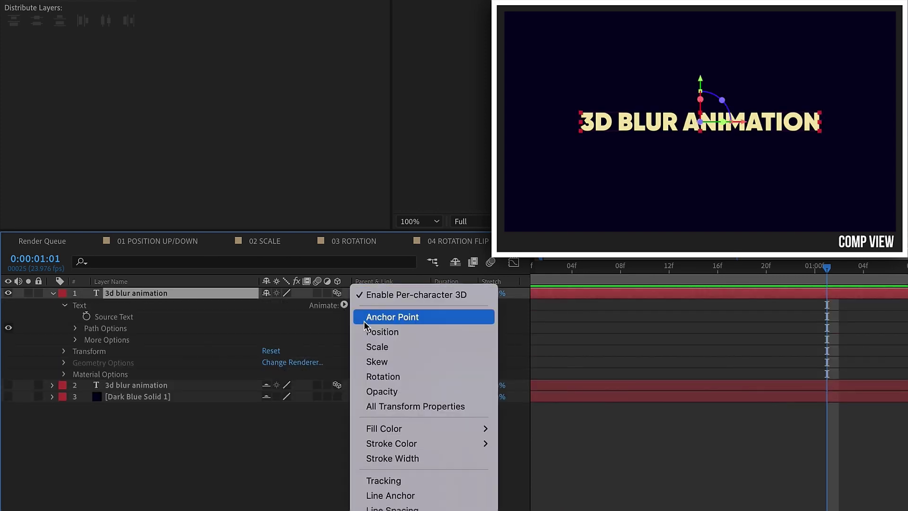
left_click(373, 332)
left_click(344, 305)
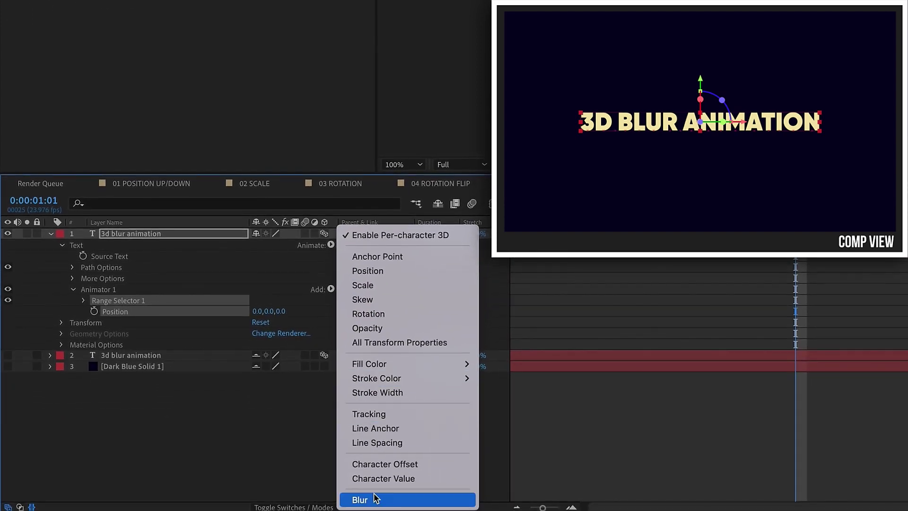
left_click(376, 502)
left_click(331, 289)
mouse_move(353, 290)
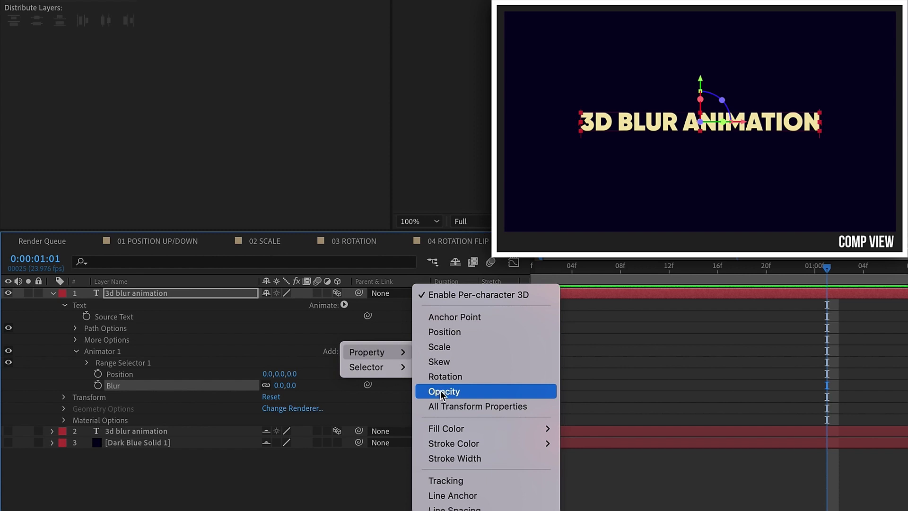
left_click(442, 391)
At the start of the comp, set the animator's Position to 0, 0, -1500, Opacity to 0% and Blur to 100
key("Home")
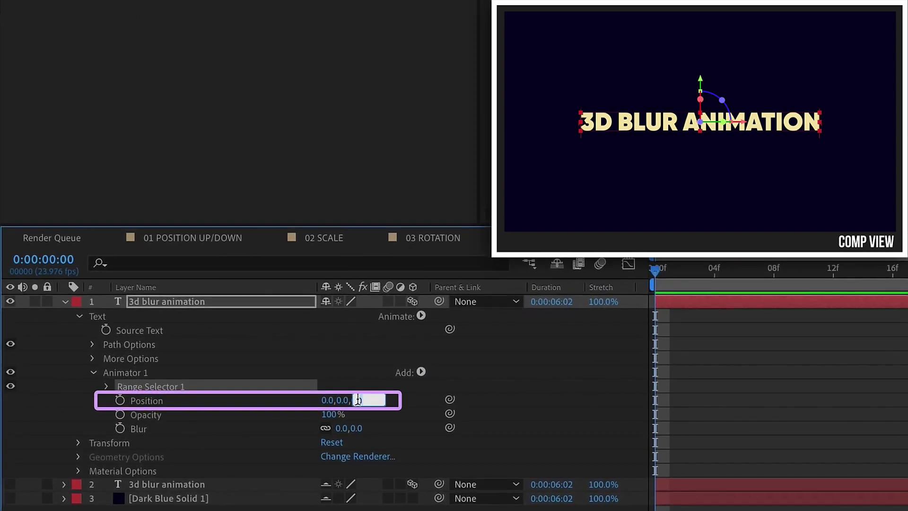
type("500")
key("Return")
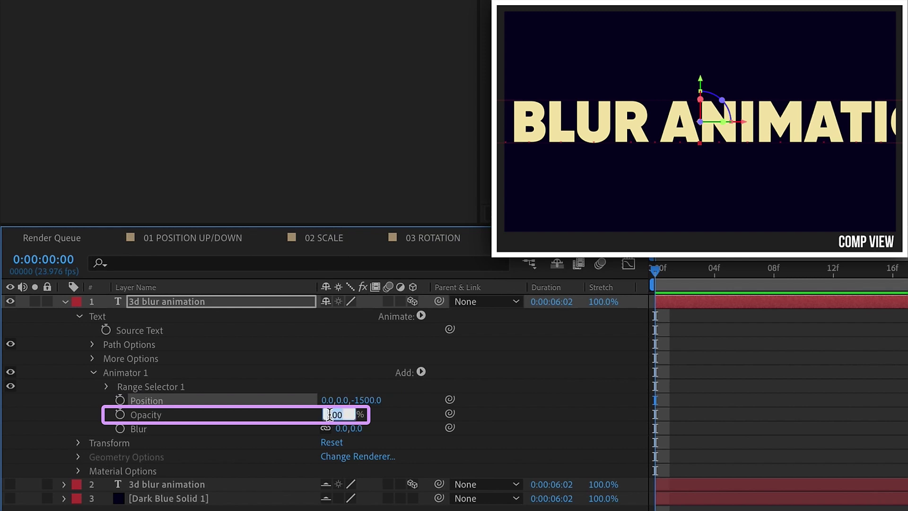
type("0")
key("Return")
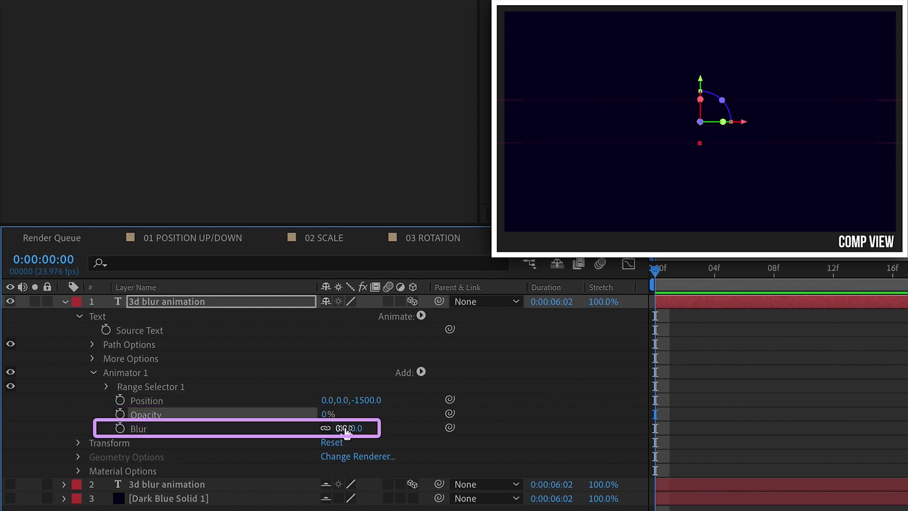
type("100")
key("Return")
Base Range Selector 1 on Words and turn on Randomize Order
left_click(106, 386, "ctrl")
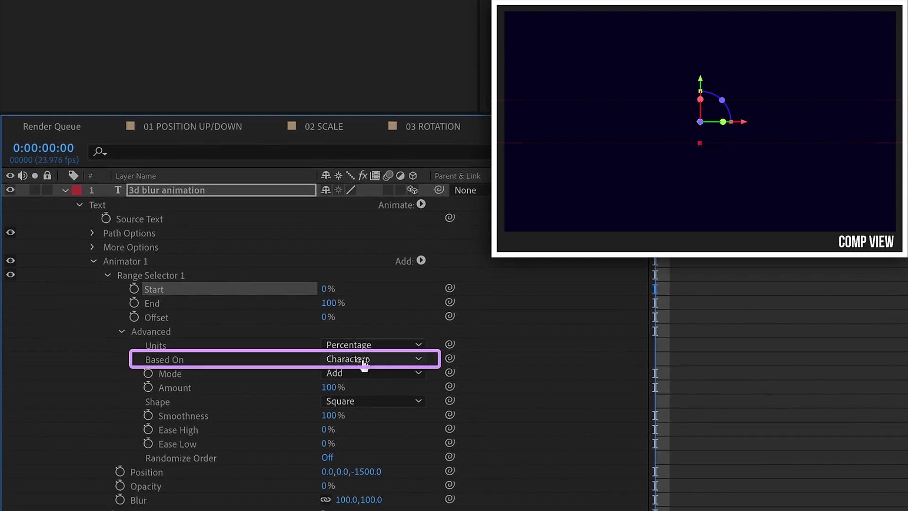
left_click(365, 361)
left_click(375, 414)
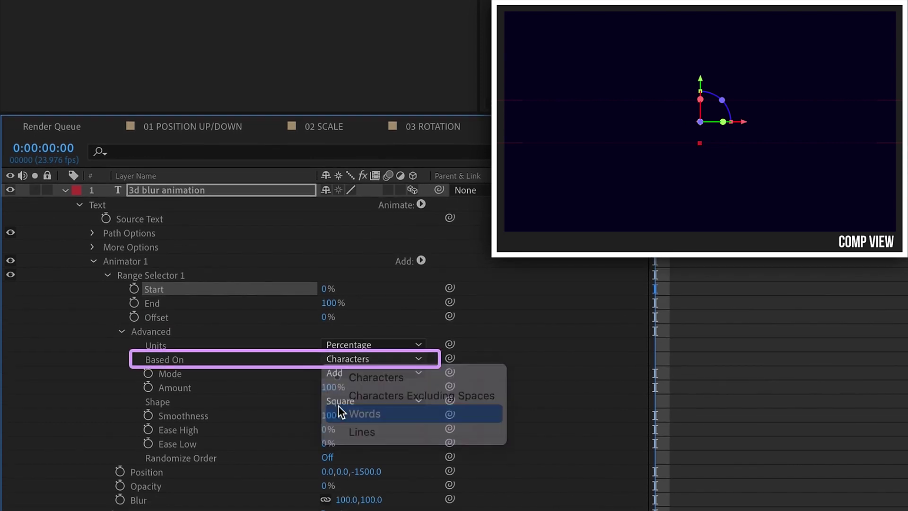
left_click(327, 457)
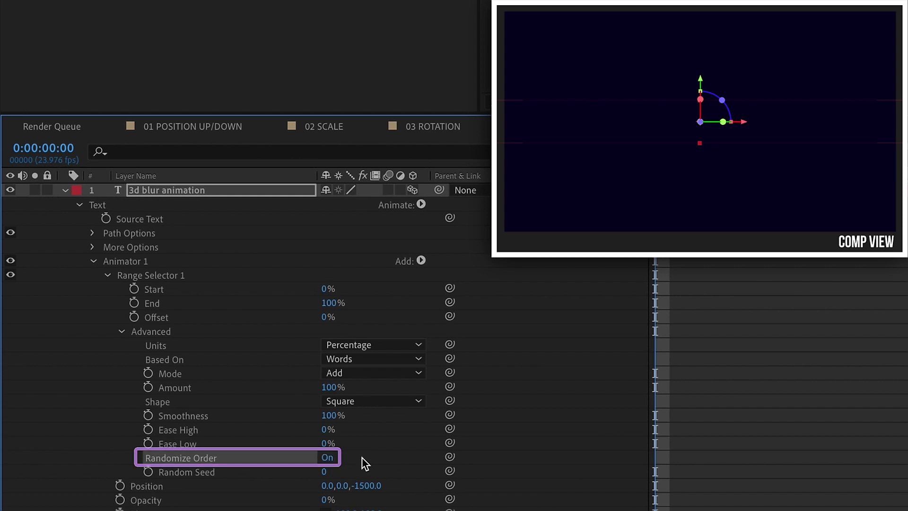
Keyframe Start from 0% at 0:00:00:00 to 100% at 0:00:01:00, preview, and apply Easy Ease to both keyframes
left_click(130, 319)
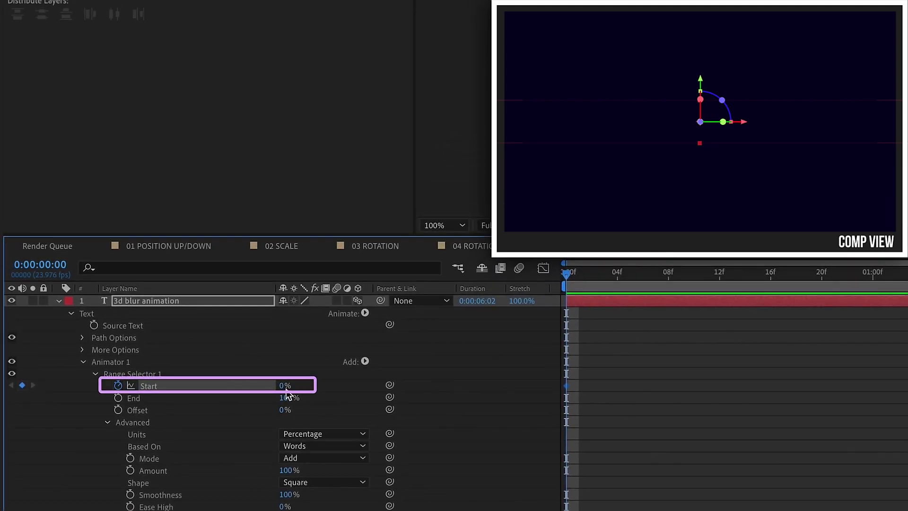
left_click(872, 273)
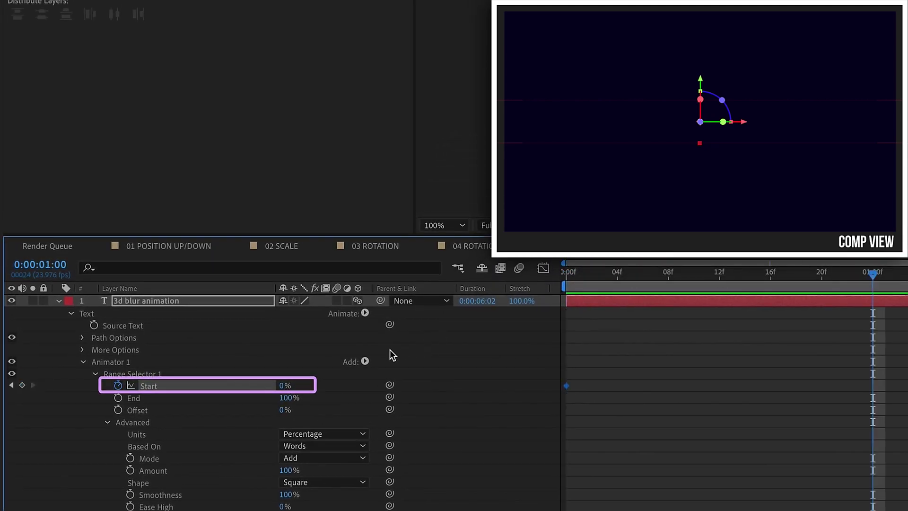
left_click_drag(284, 387, 332, 387)
key("space")
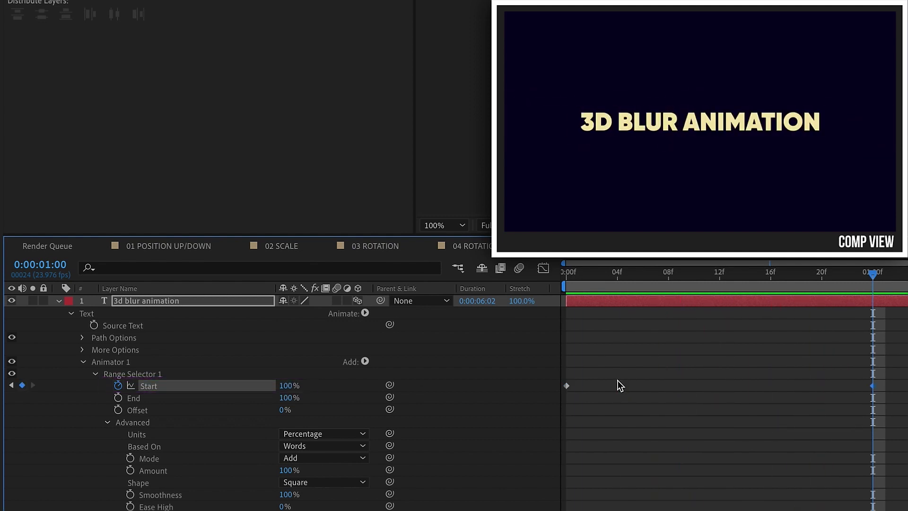
left_click_drag(901, 360, 560, 424)
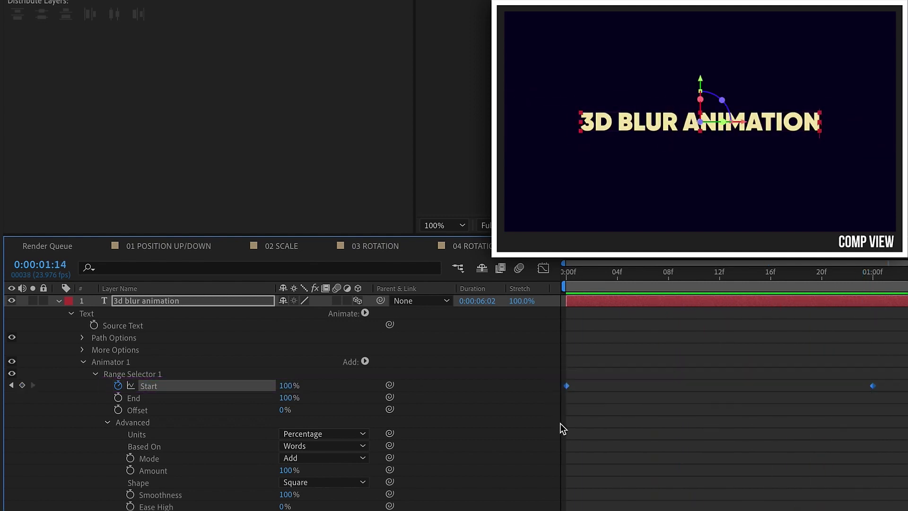
key("F9")
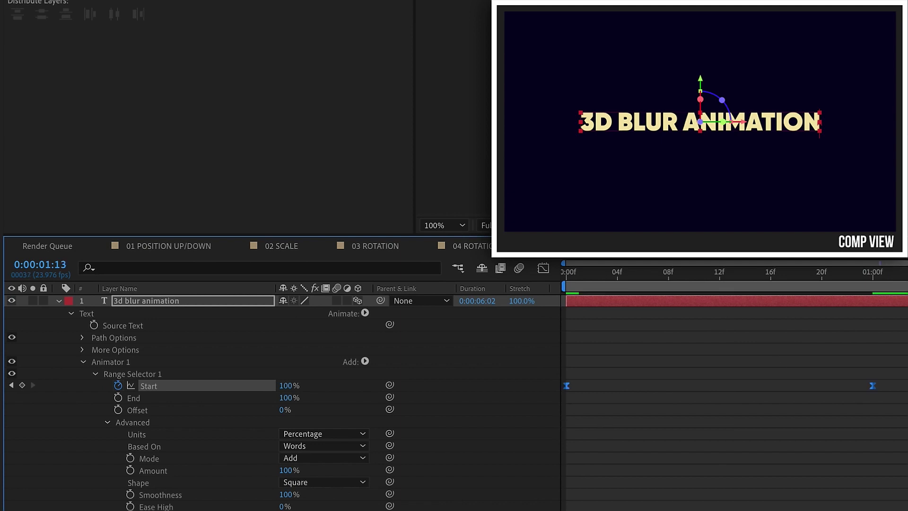
Duplicate the animator, rework one copy's Start keyframes so 0% falls at 0:00:01:13, and set its End to 0%
left_click(121, 362)
left_click(807, 406)
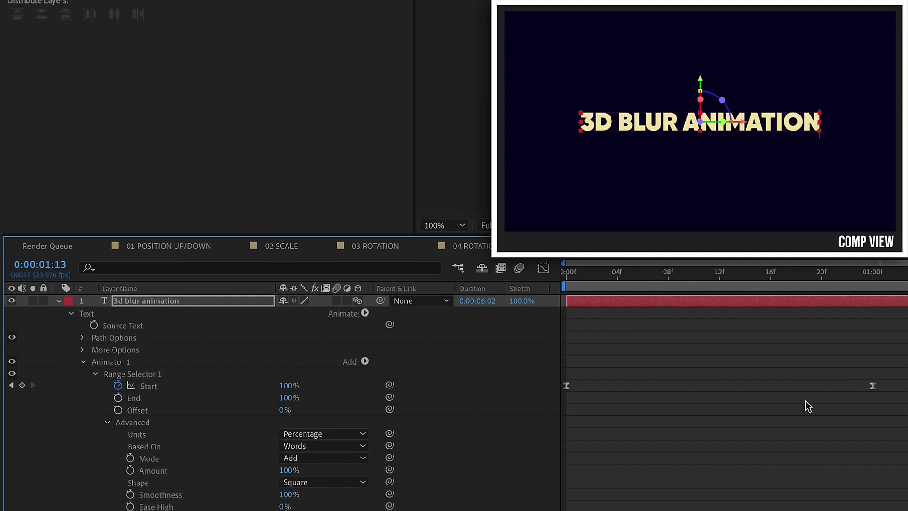
left_click_drag(861, 372, 907, 403)
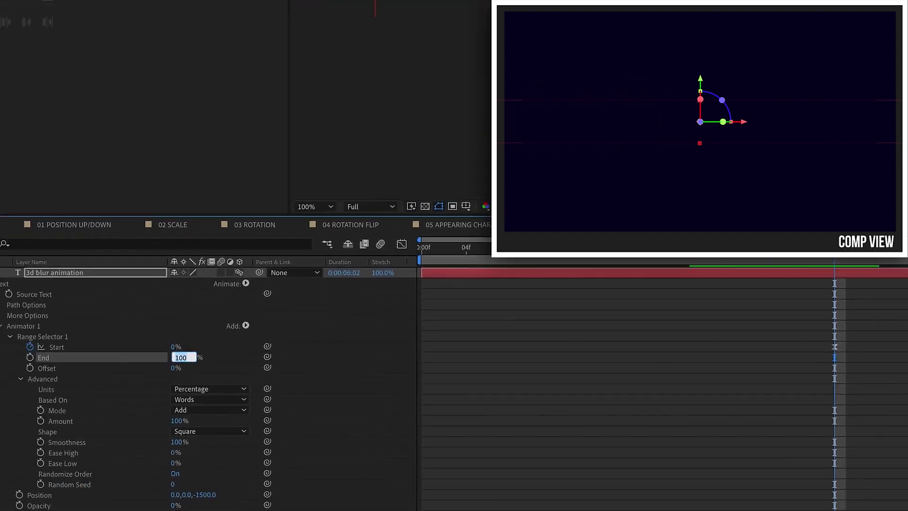
left_click(378, 359)
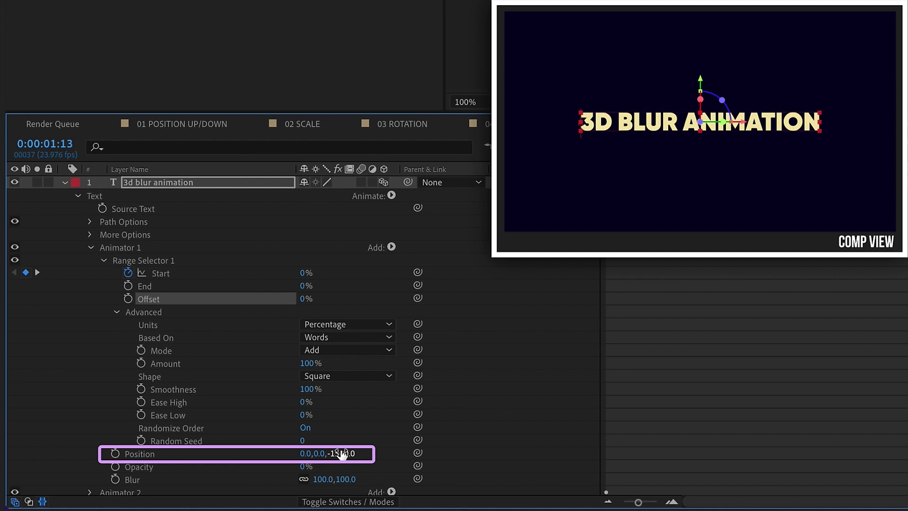
Set the outgoing animator's Z position to 1500 and preview the animation
type("1500")
key("Return")
left_click(798, 403)
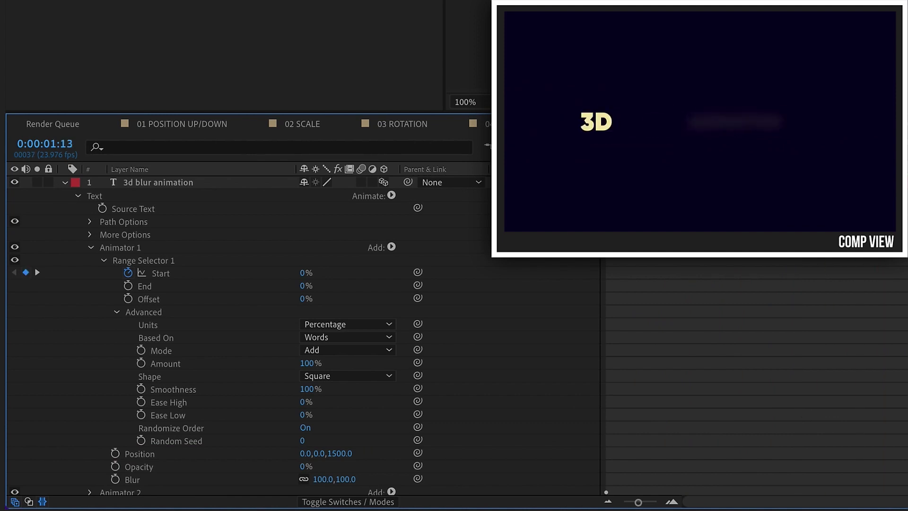
Base the outgoing animator's range selector on Characters and preview
left_click(345, 336)
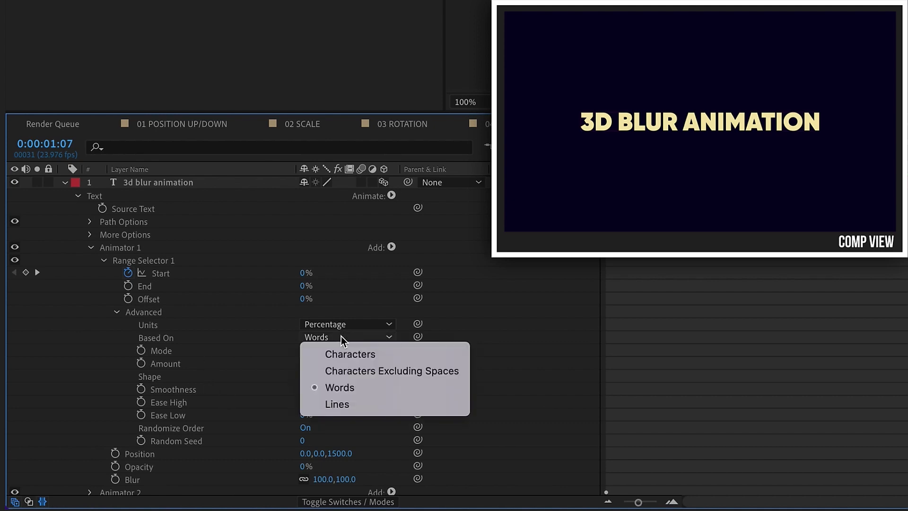
left_click(426, 352)
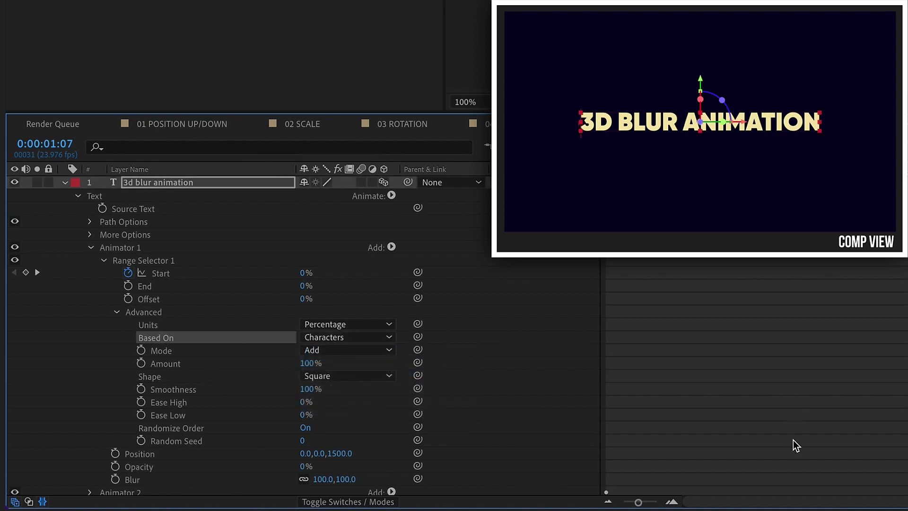
key("space")
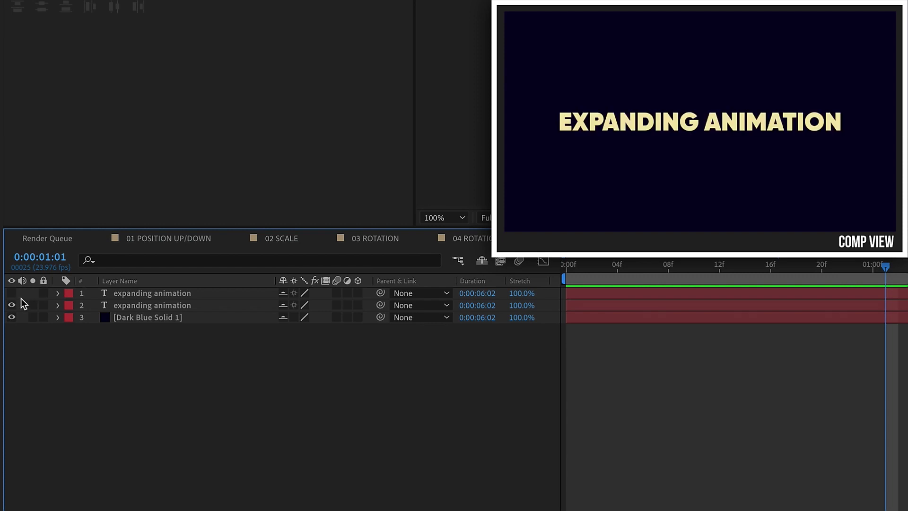
Add Tracking and Opacity in one animator on the top expanding animation layer, with Tracking Amount -71 and Opacity 0%
left_click(58, 294)
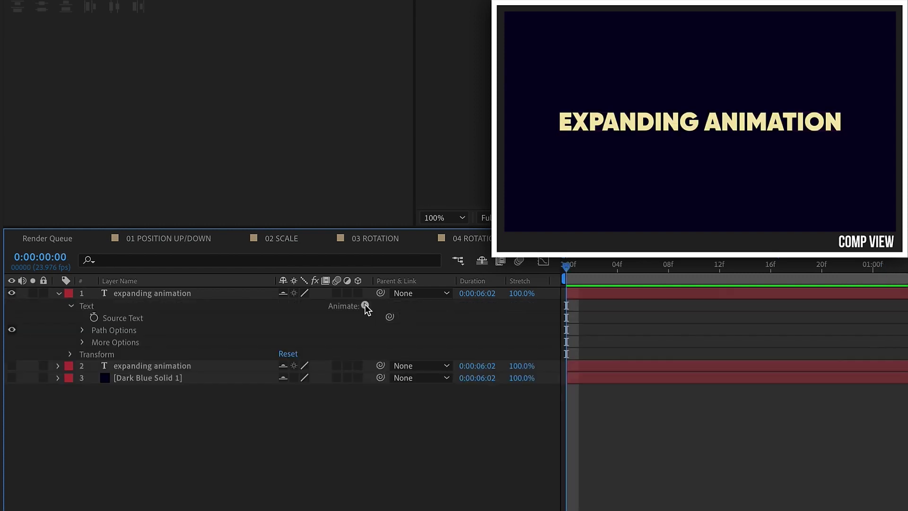
left_click(365, 307)
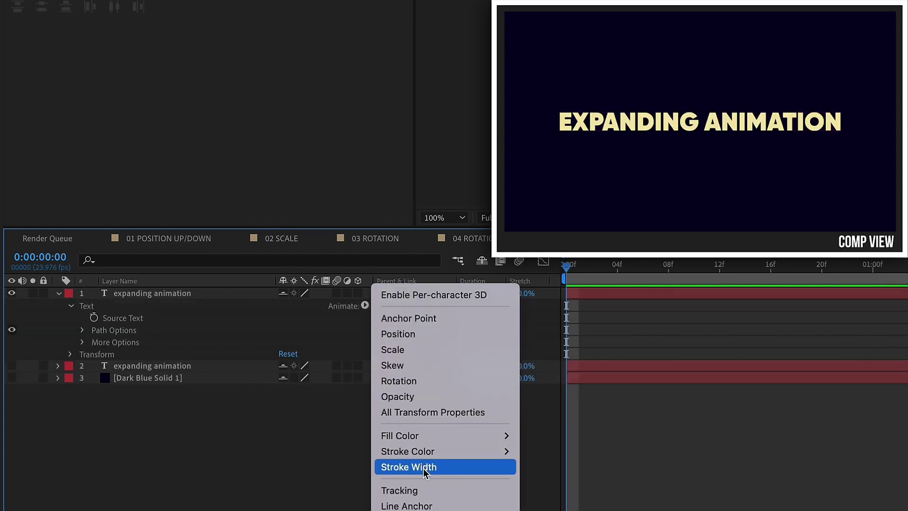
left_click(427, 491)
left_click(366, 306)
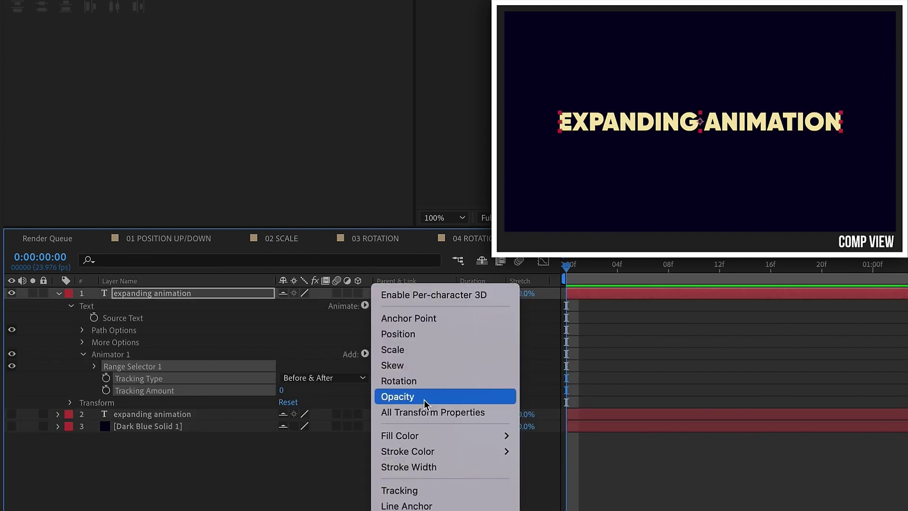
left_click(424, 397)
left_click_drag(282, 402, 230, 400)
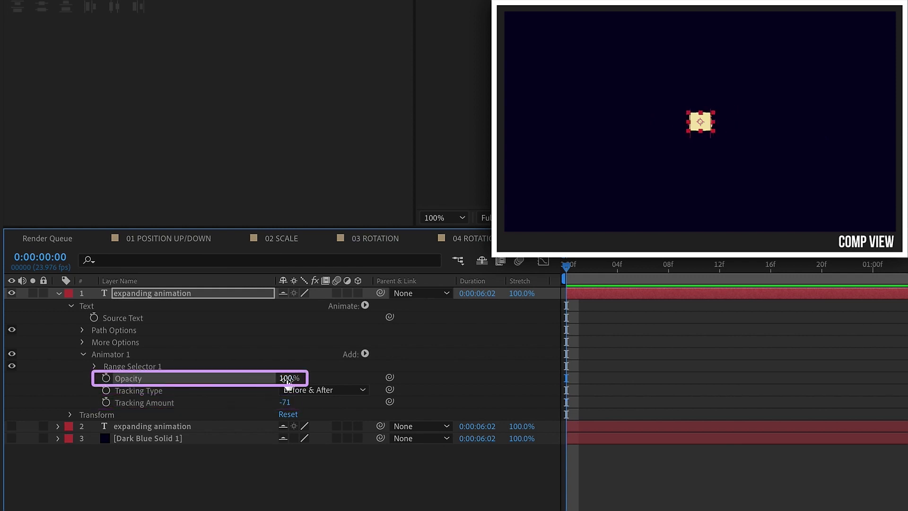
left_click_drag(247, 382, 179, 383)
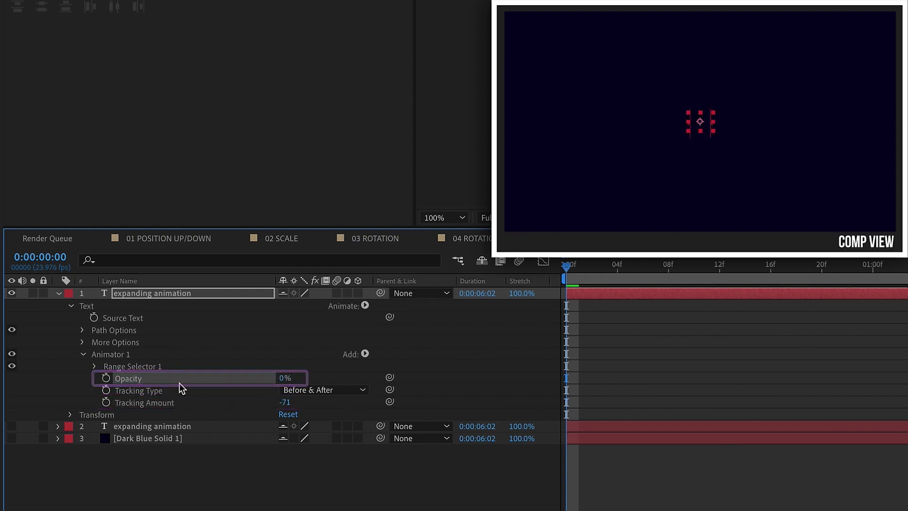
Keyframe the expanding text's Start from 0% at 0:00:00:00 to 100% at 0:00:01:00, preview, and apply Easy Ease to both keyframes
left_click(95, 367)
left_click(117, 377)
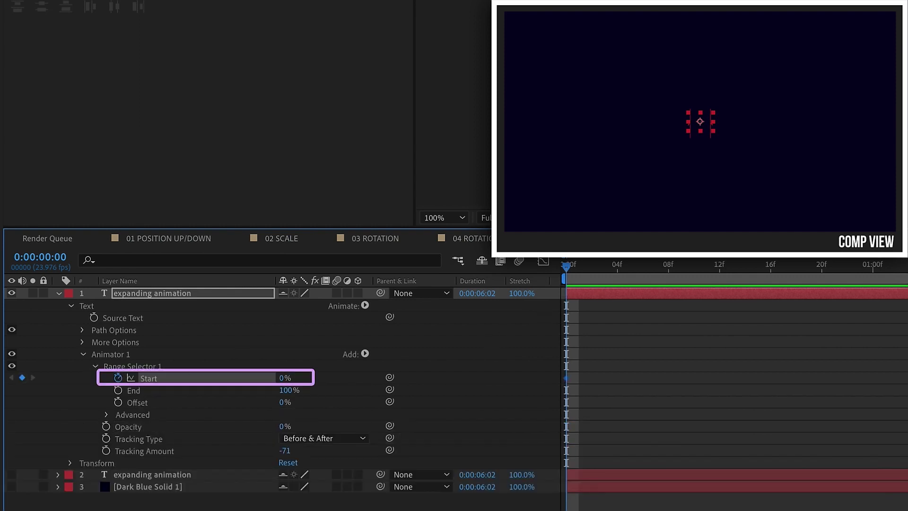
left_click(871, 267)
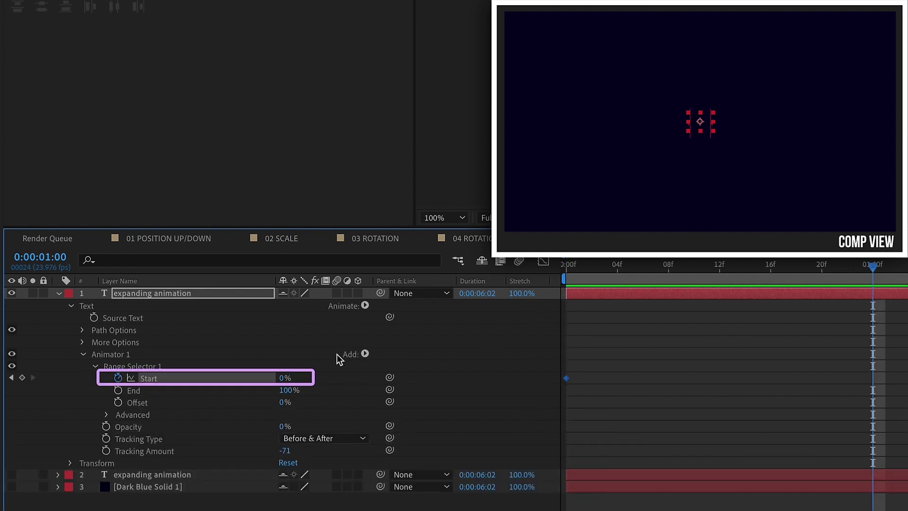
left_click_drag(282, 378, 331, 378)
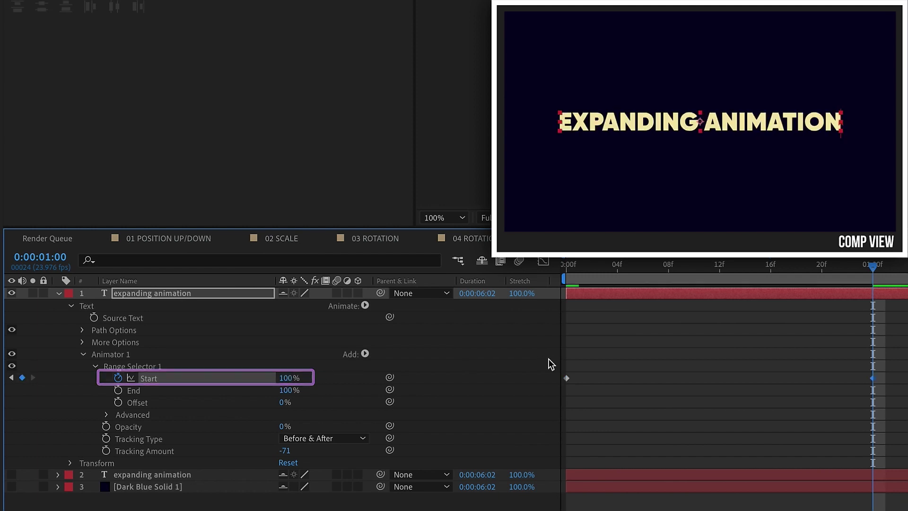
key("space")
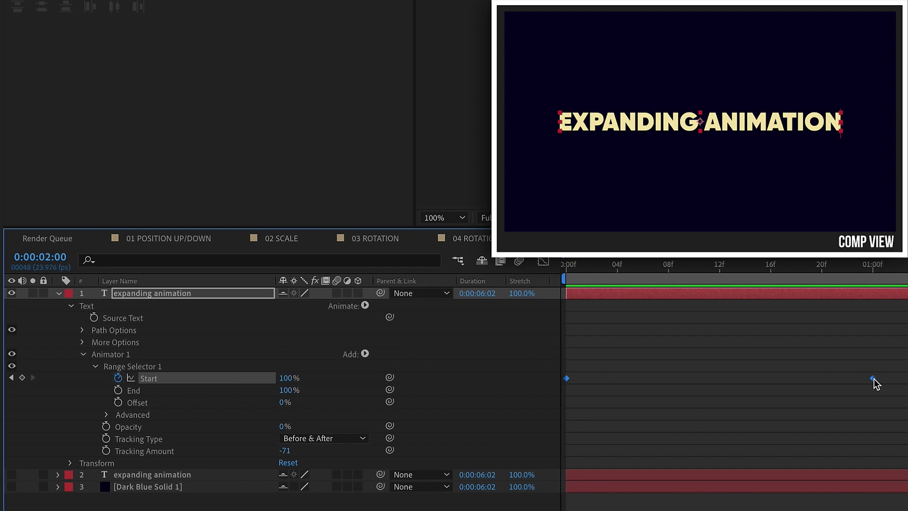
key("F9")
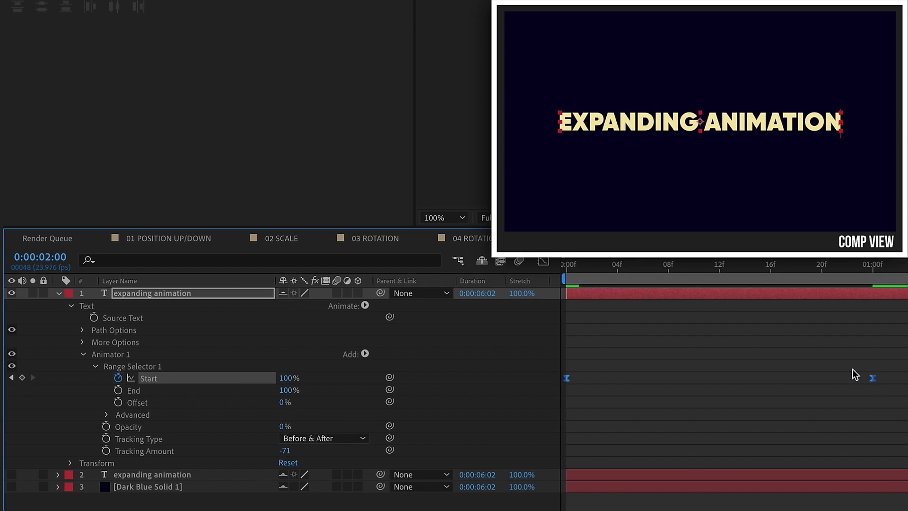
Copy the expanding text's Start keyframes to 0:00:02:00, time-reverse the copies, and preview the animation
key("ctrl+c")
key("ctrl+v")
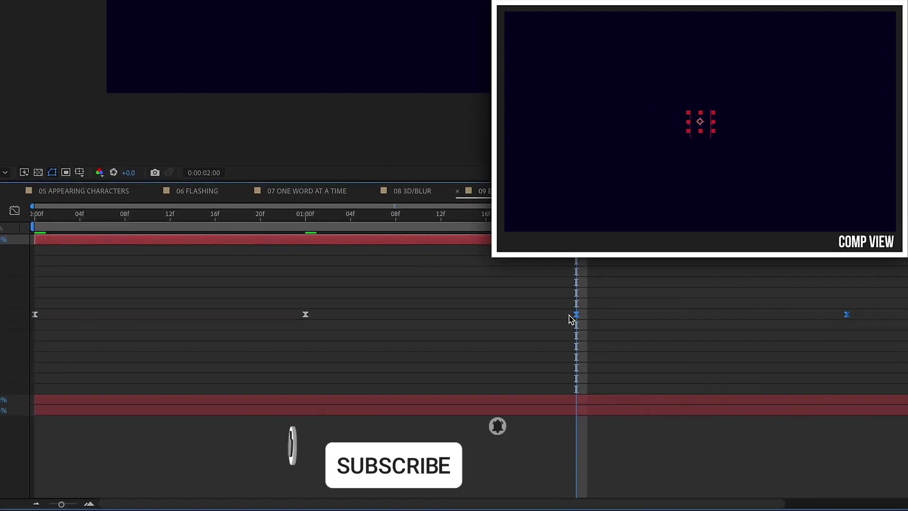
right_click(626, 320)
mouse_move(637, 478)
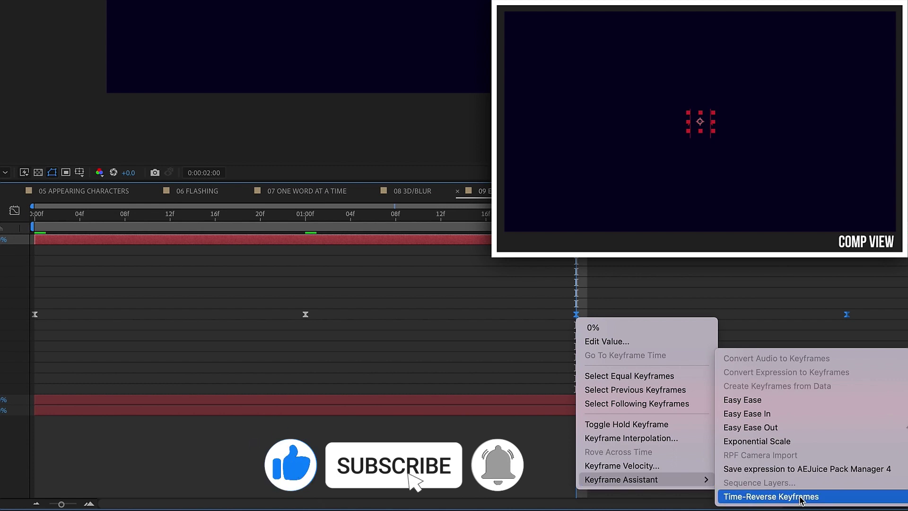
left_click(799, 497)
key("space")
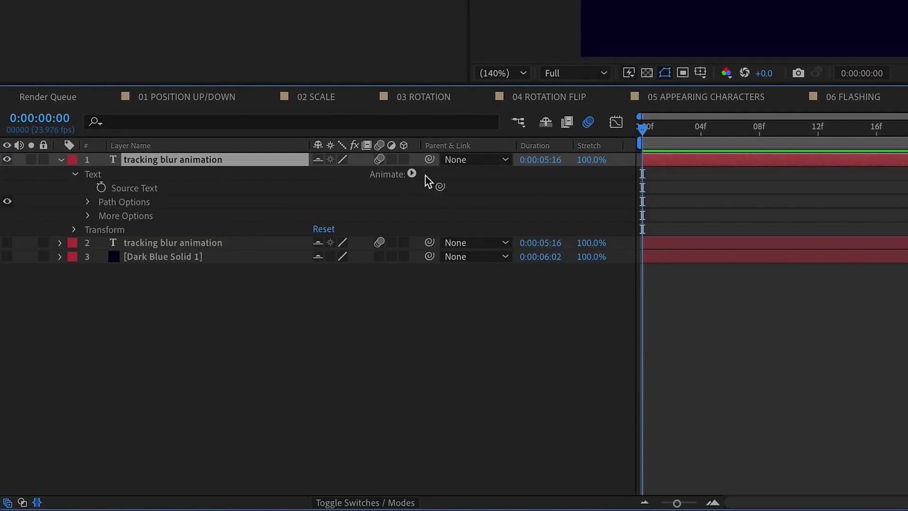
Add Tracking, Blur and Opacity in one animator on the top tracking blur animation layer
left_click(413, 173)
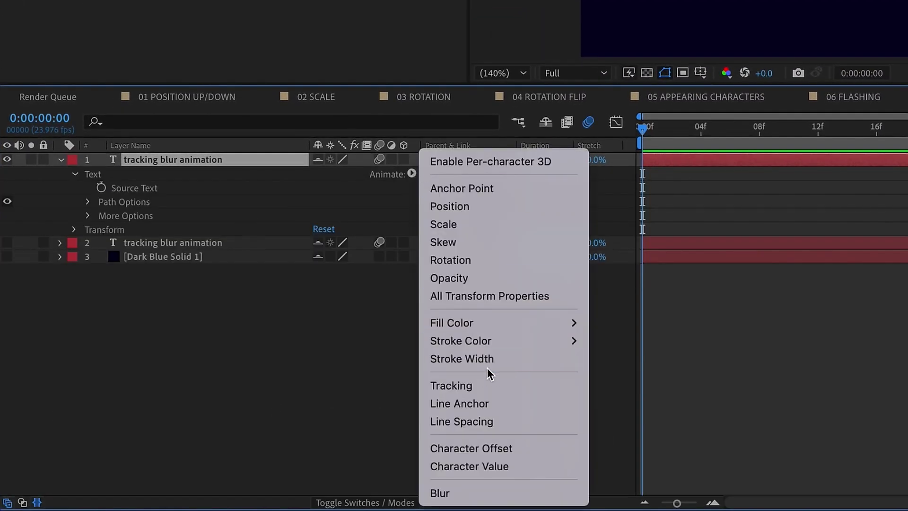
left_click(479, 385)
left_click(411, 229)
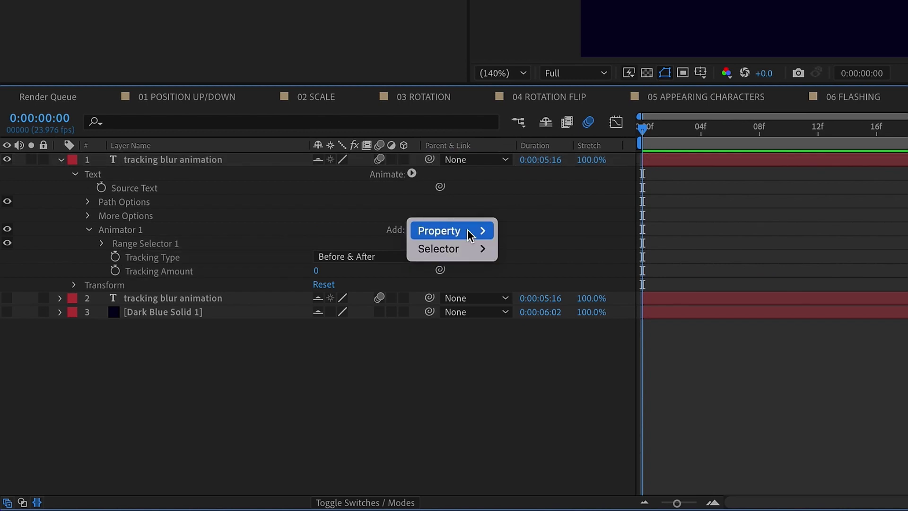
mouse_move(468, 229)
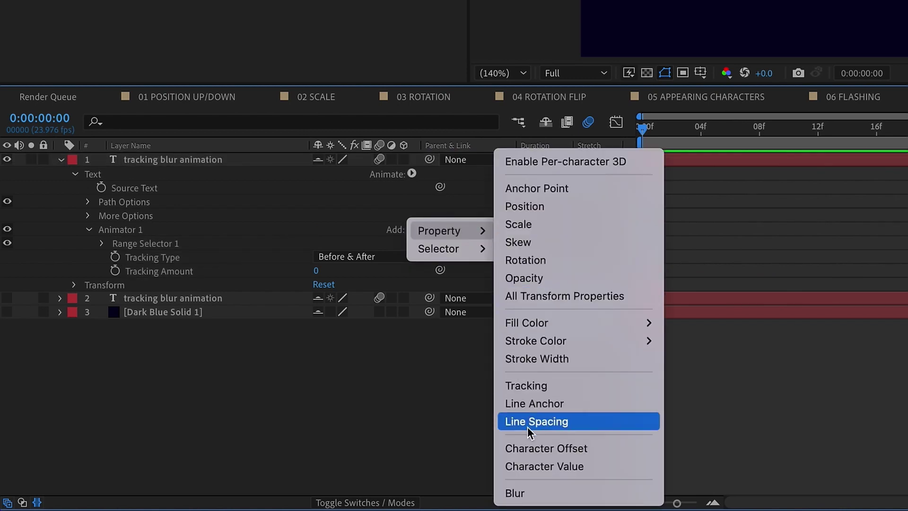
left_click(527, 494)
left_click(412, 228)
mouse_move(426, 231)
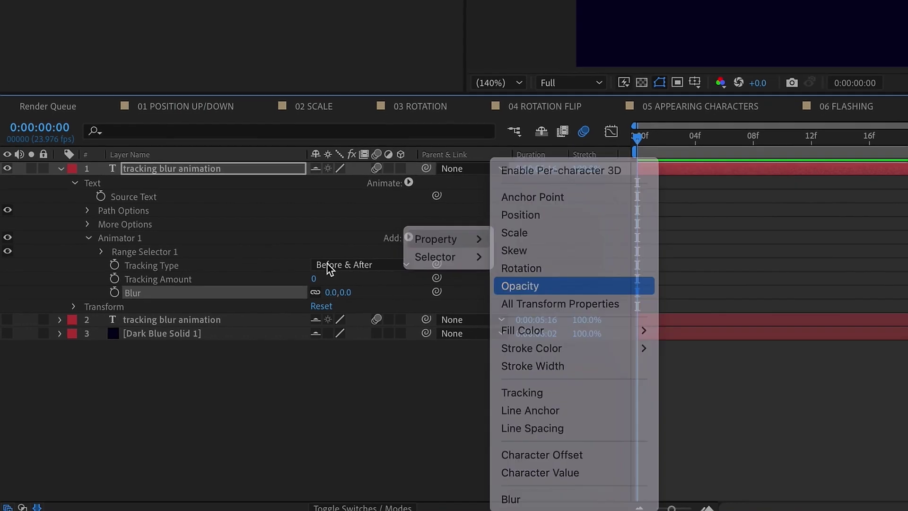
left_click(549, 278)
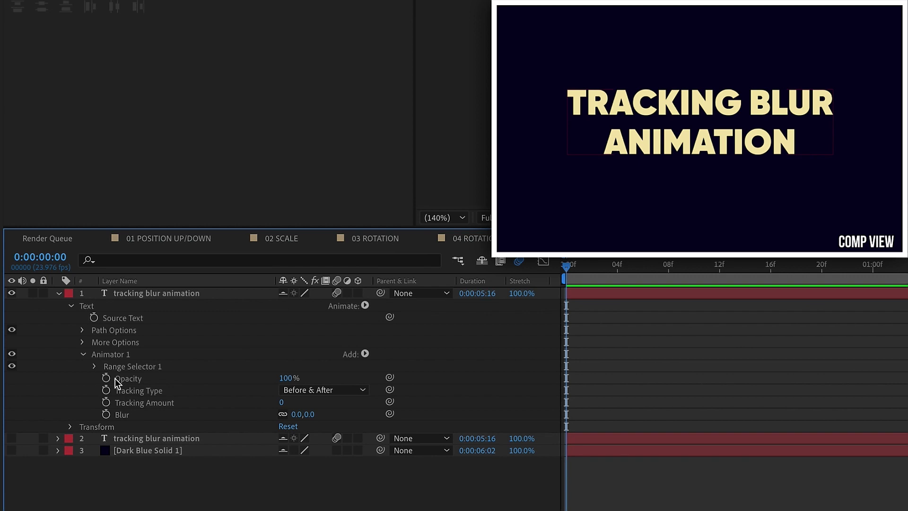
Set the animator's Tracking Amount to 107, Blur to 100.0 and Opacity to 0%
left_click(94, 367)
left_click(95, 366)
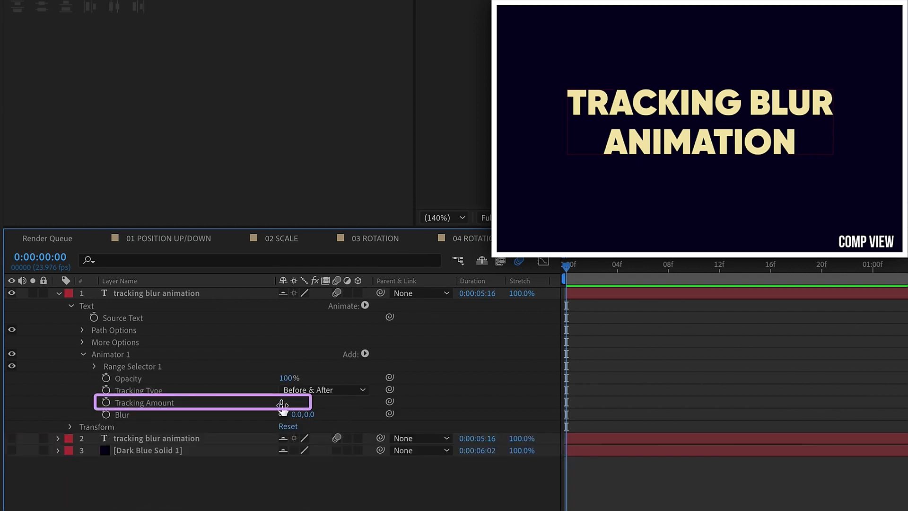
left_click_drag(284, 401, 352, 394)
type("100")
left_click(285, 377)
type("0")
key("Return")
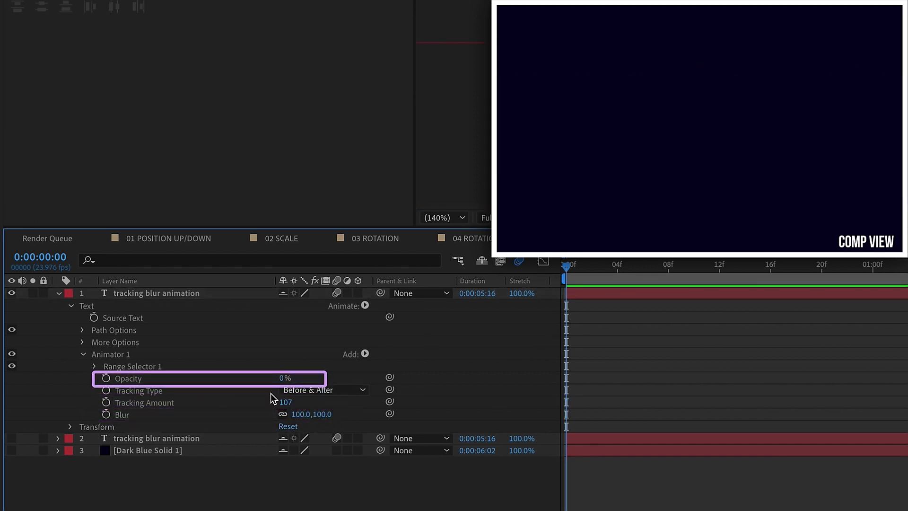
Enable keyframing for the animator's Opacity, Tracking Amount and Blur at 0:00:00:00
left_click(106, 378)
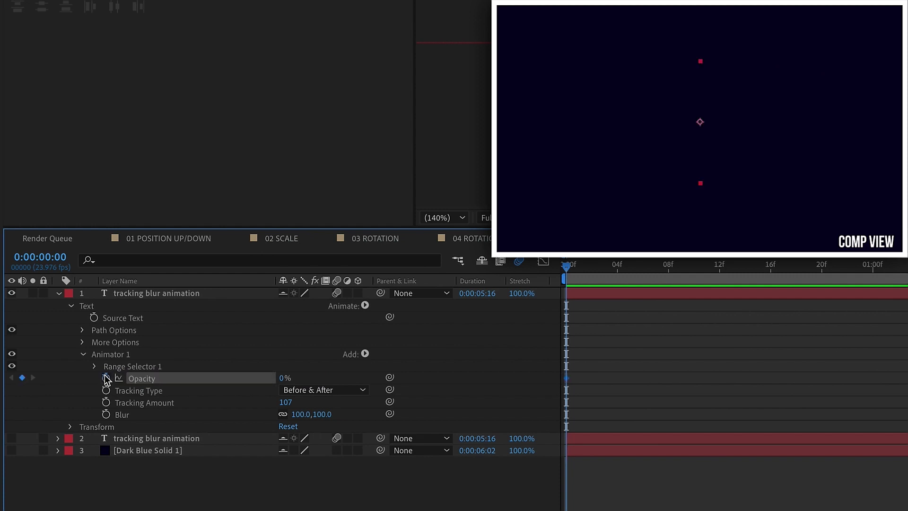
left_click(106, 403)
left_click(106, 414)
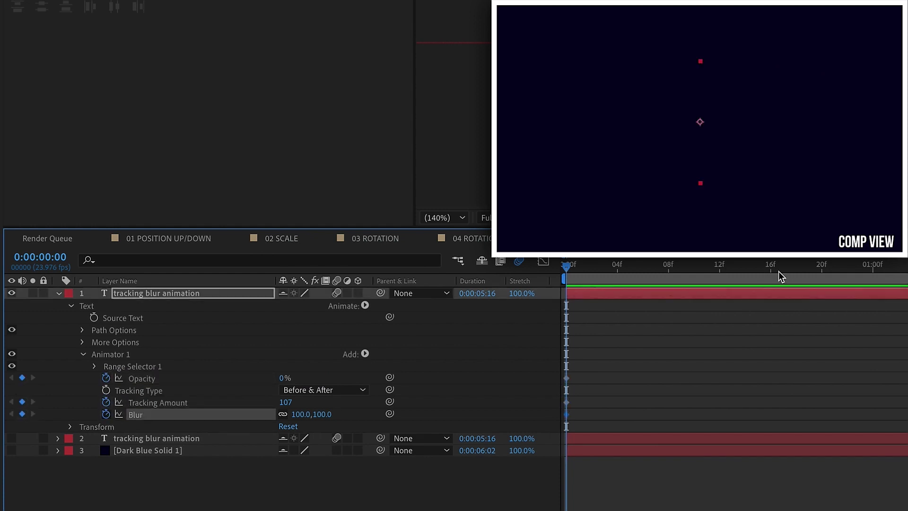
Keyframe Opacity at 100%, Tracking Amount at 0 and Blur at 0.0 at 0:00:01:00
left_click(872, 265)
left_click(284, 378)
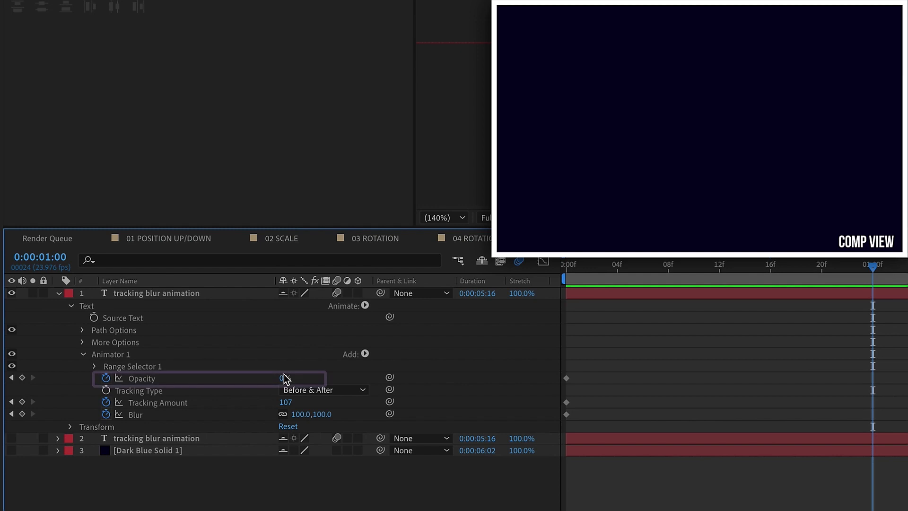
type("100")
key("Tab")
type("0")
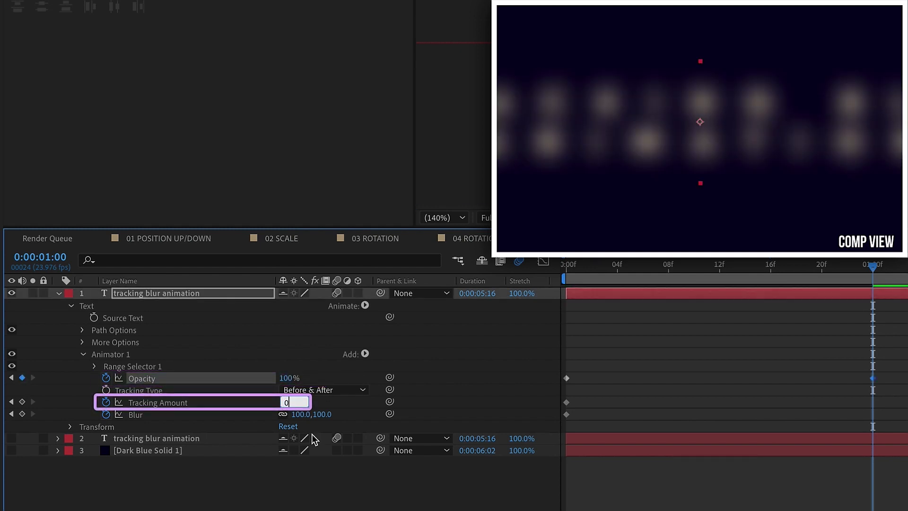
key("Tab")
type("0")
key("Return")
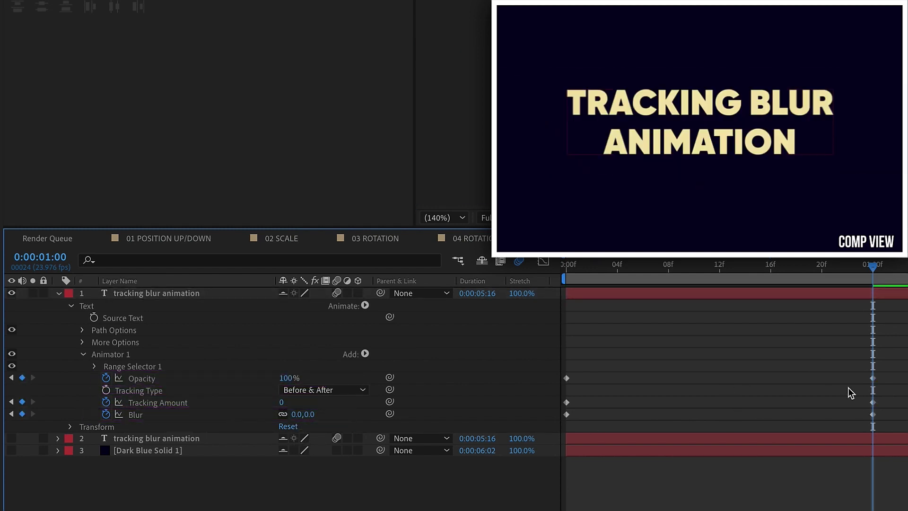
Apply Easy Ease to all the Opacity, Tracking Amount and Blur keyframes and preview the animation
left_click_drag(880, 371, 560, 447)
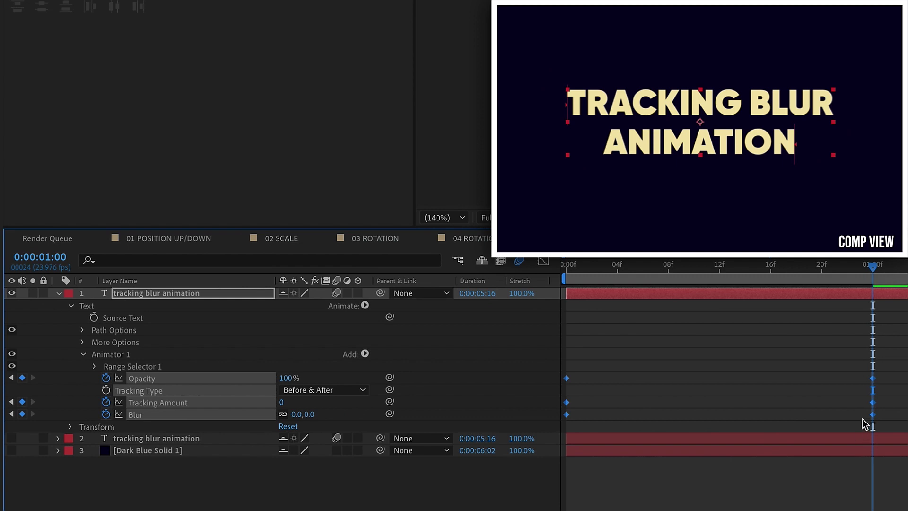
key("F9")
key("space")
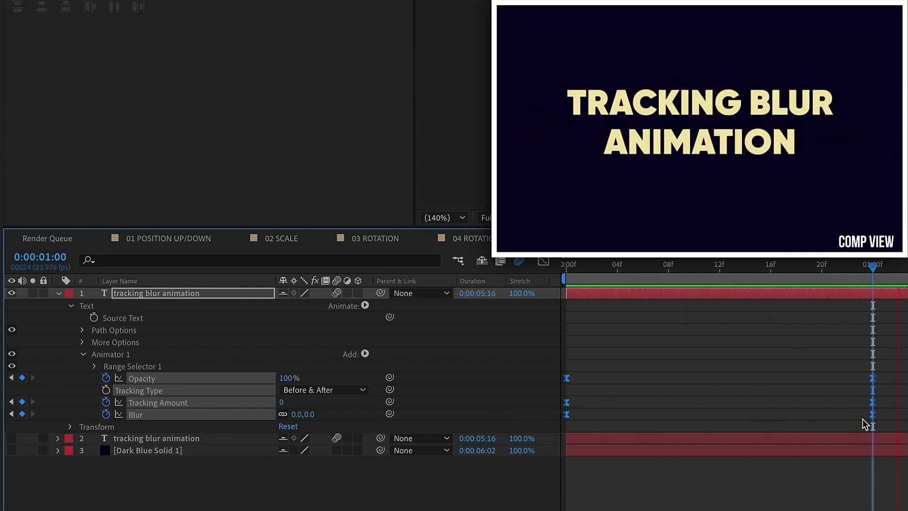
key("space")
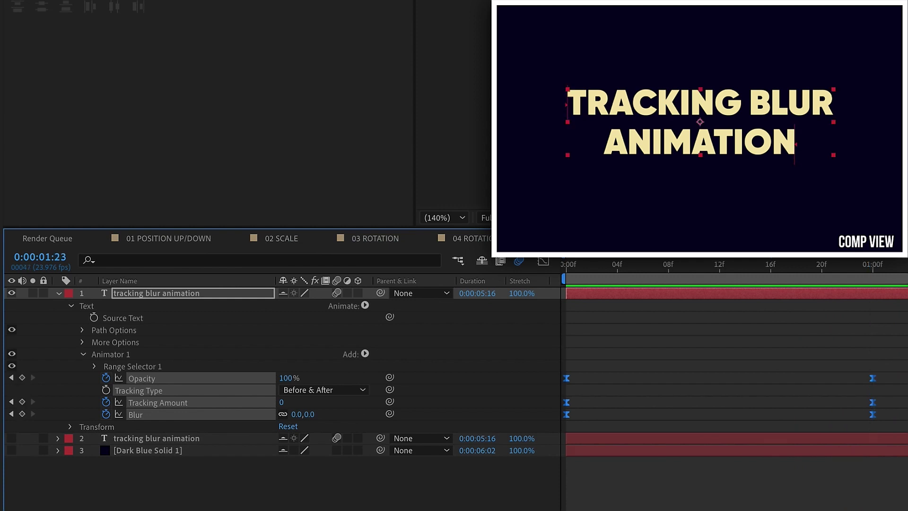
Copy all the tracking blur keyframes to 0:00:01:23 and time-reverse the copies
left_click_drag(898, 379, 553, 446)
key("ctrl+c")
key("ctrl+v")
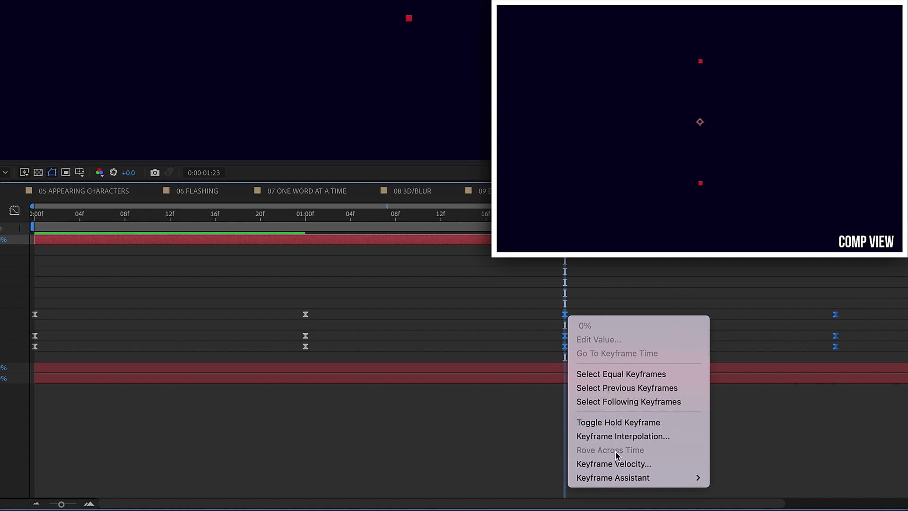
left_click(733, 495)
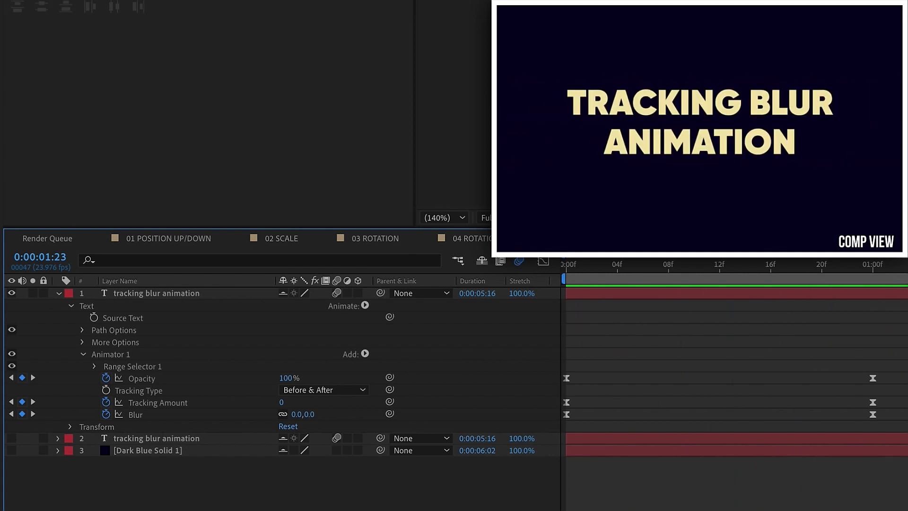
Switch to the 01 POSITION UP/DOWN composition and select Animator 1 and Animator 2 together on the top text layer
left_click(173, 243)
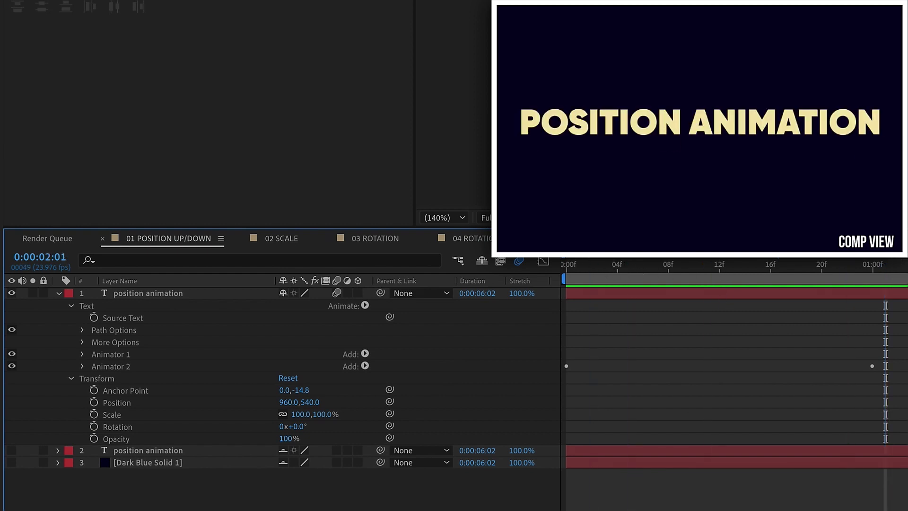
key("space")
left_click(70, 378)
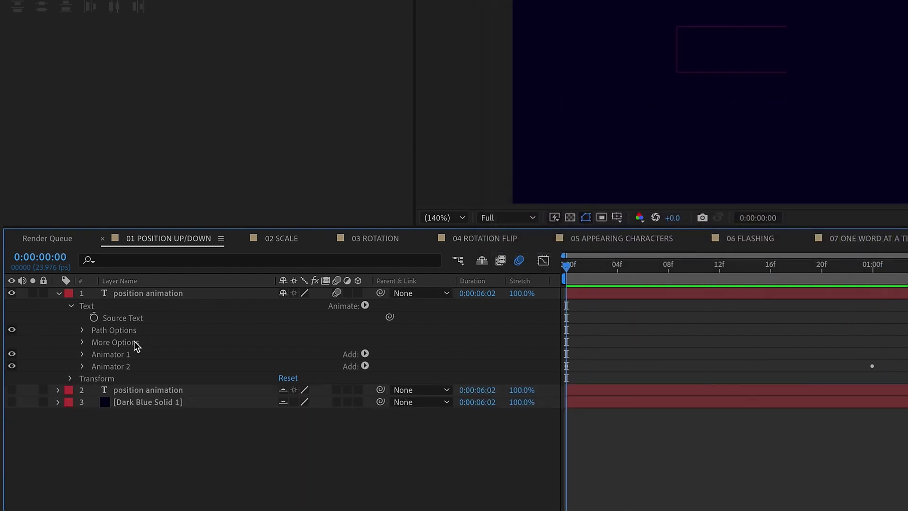
left_click(116, 357)
left_click(122, 364, "shift")
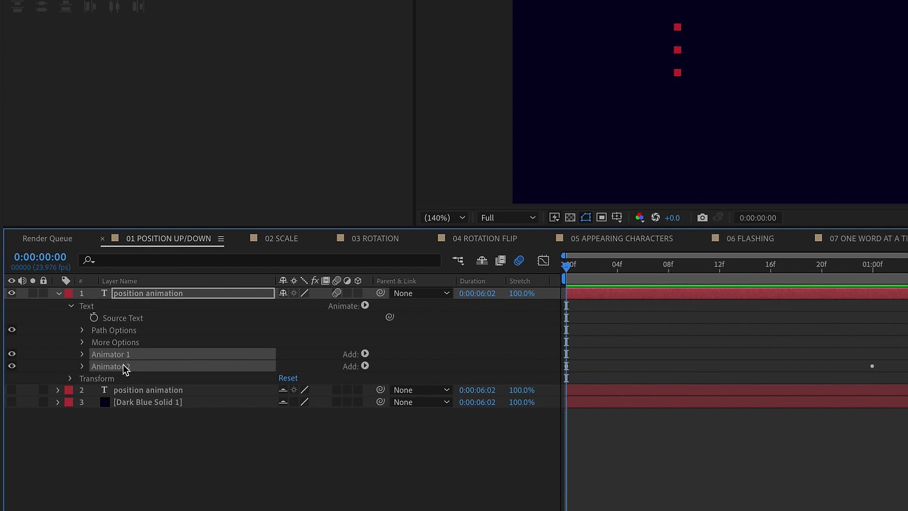
left_click(92, 307)
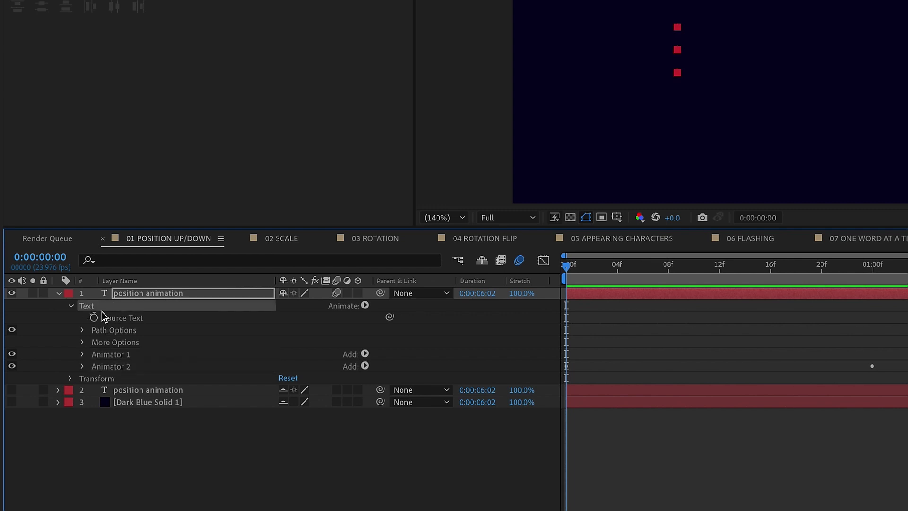
left_click(114, 356)
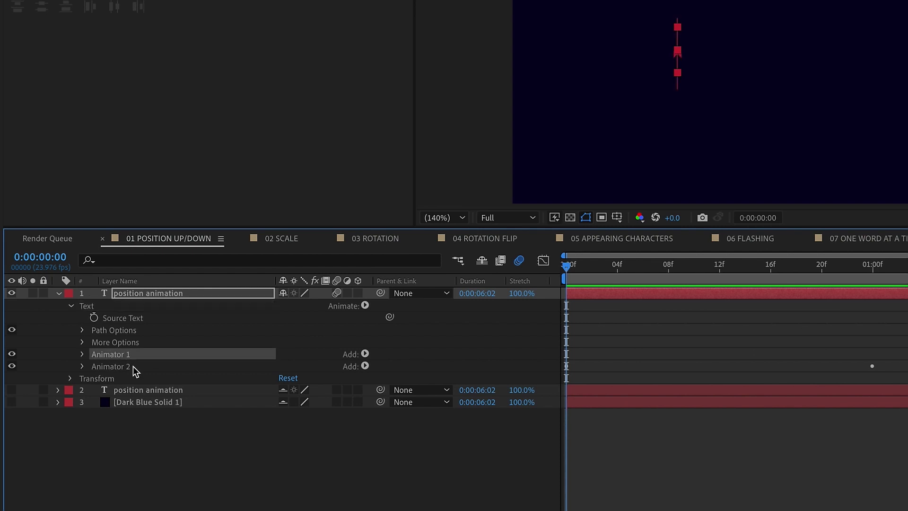
left_click(124, 367, "shift")
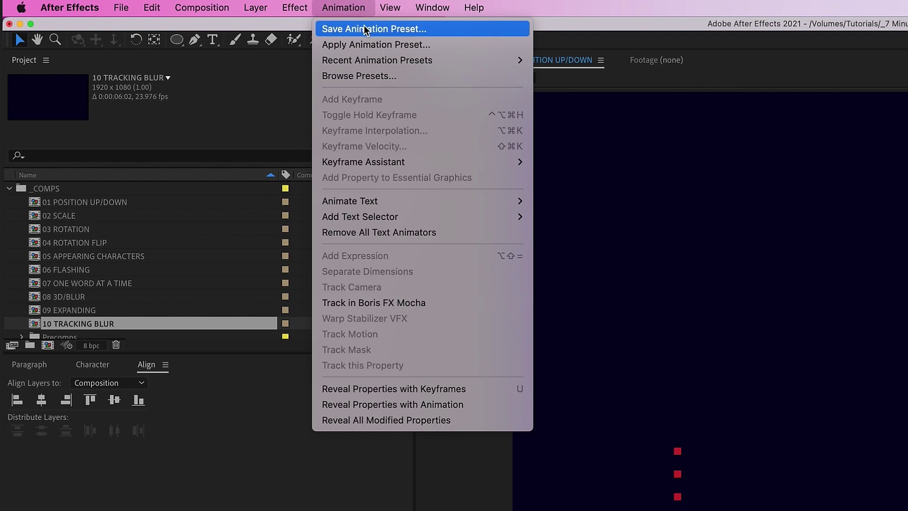
Save the selected animators as animation preset TxtAn_PosOp_CharacterAni in the 7_Minute_AE folder within After Effects 2021's User Presets
left_click(374, 0)
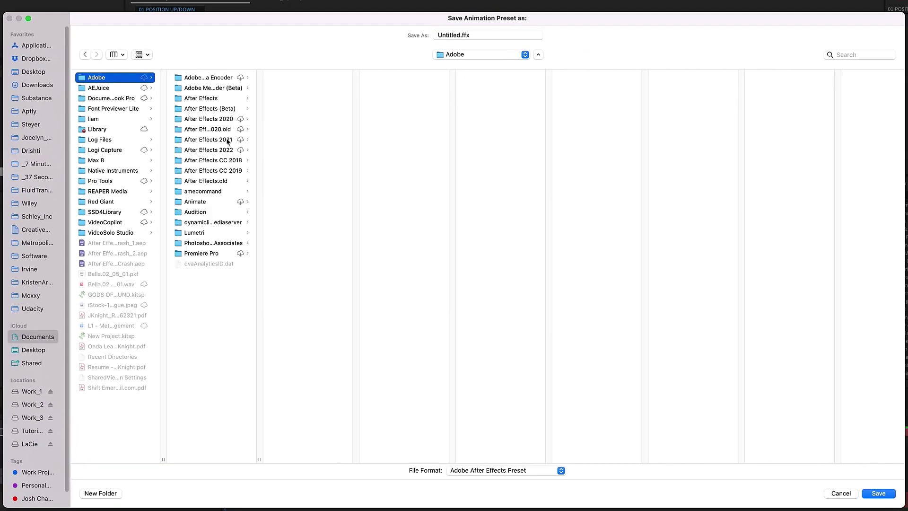
left_click(227, 140)
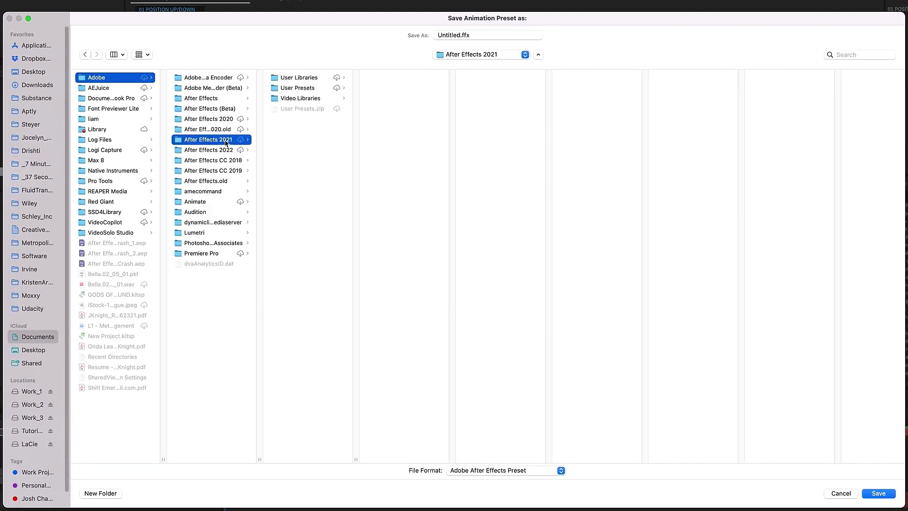
left_click(300, 88)
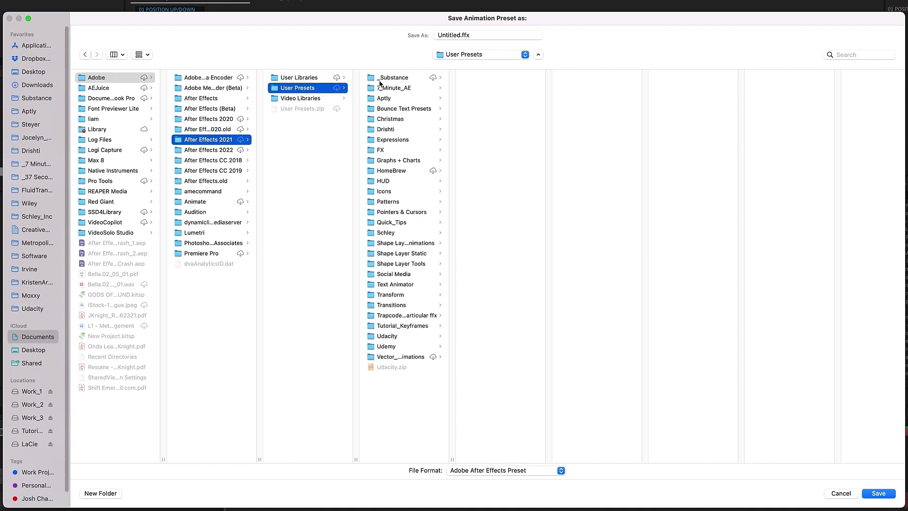
left_click(388, 89)
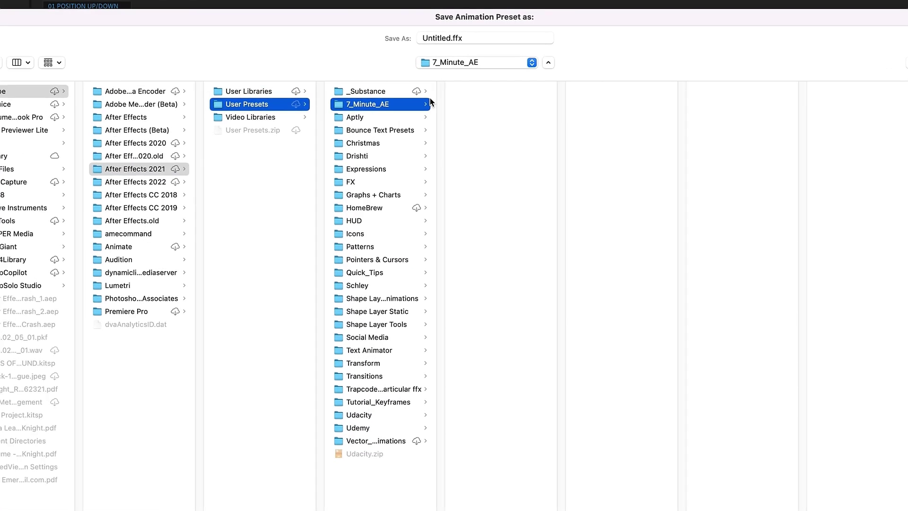
left_click(456, 47)
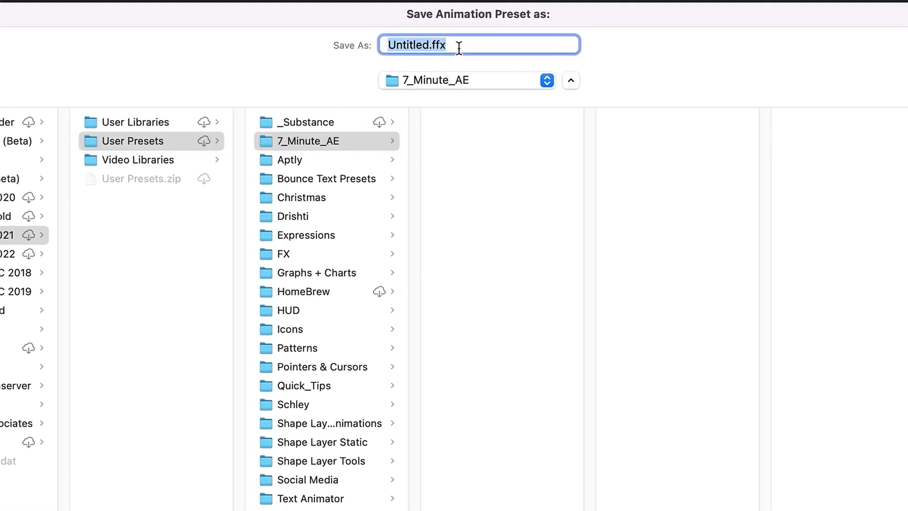
type("TxtAn_Pos")
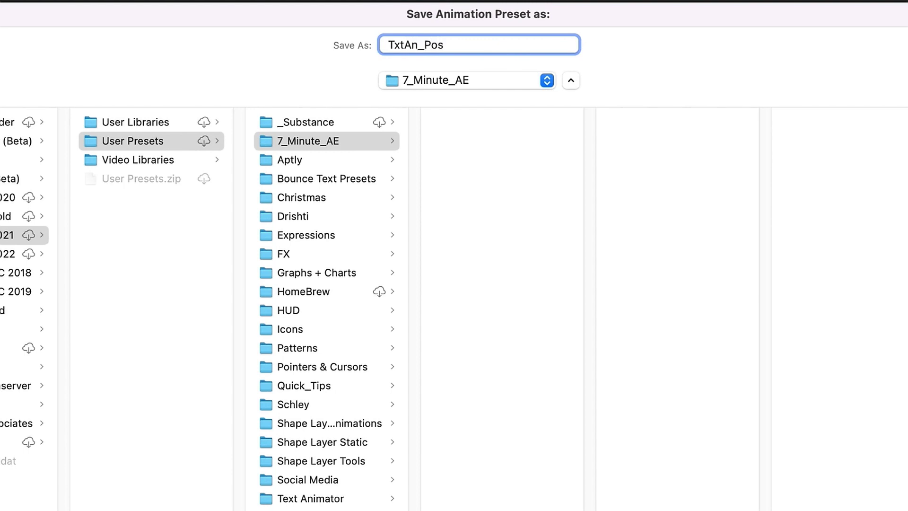
type("OpcCharacterAni")
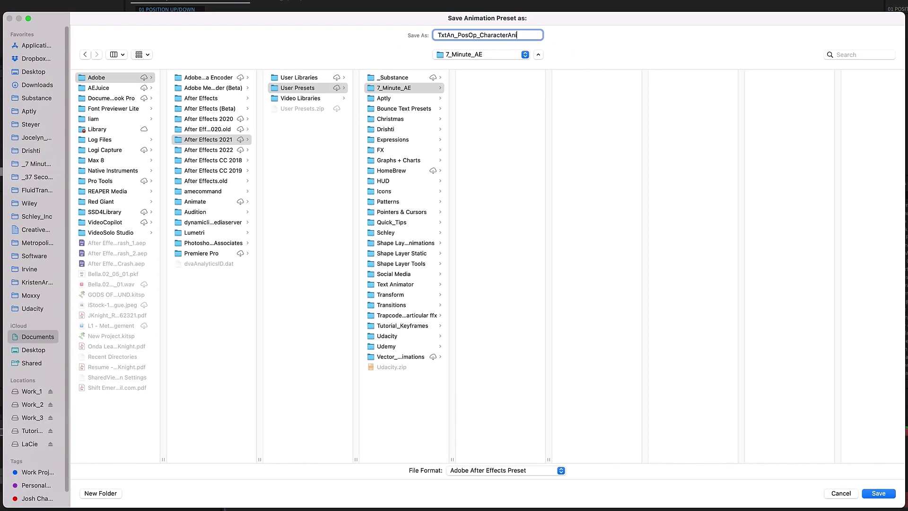
key("Return")
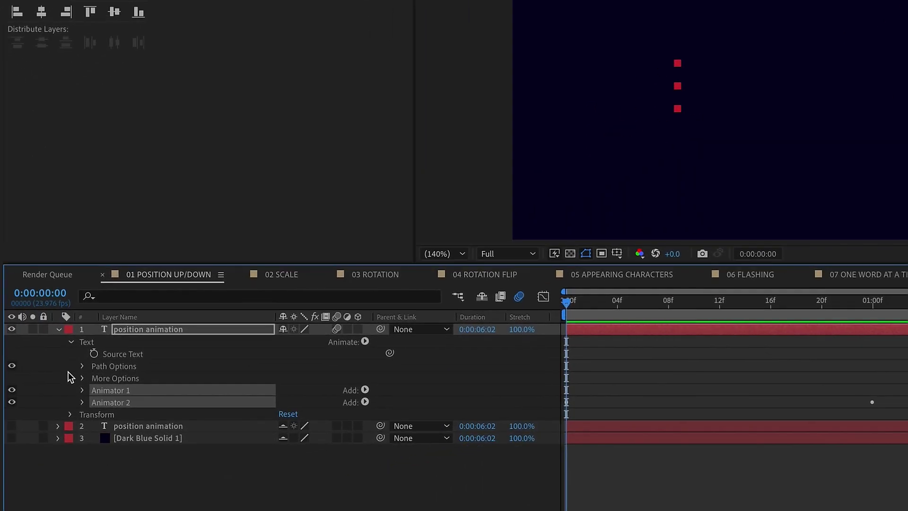
Delete Animator 1 and Animator 2 from the top position animation text layer
left_click(101, 379)
left_click(108, 390)
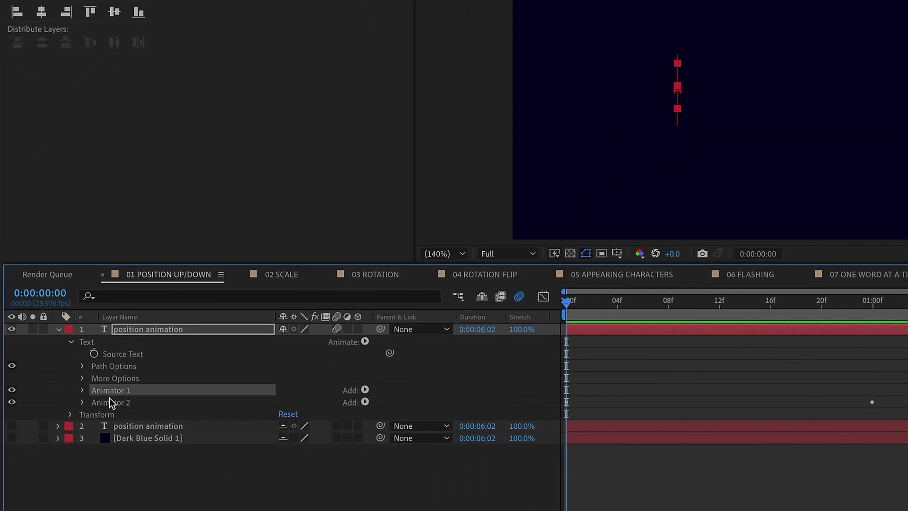
left_click(106, 401, "shift")
key("Delete")
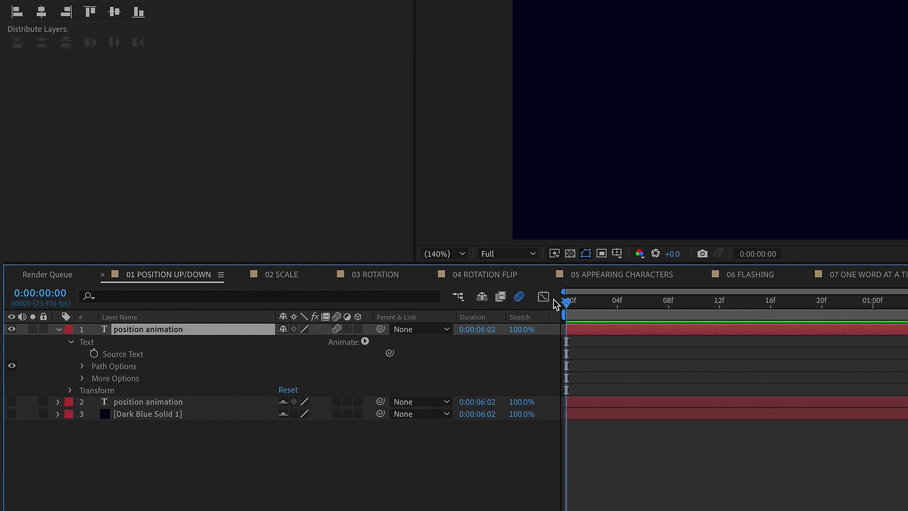
Apply the TxtAn_PosOp_CharacterAnim user preset from the 7_Minute_AE folder to the top text layer at 0:00:00:00 and preview the animation
left_click(620, 303)
key("Home")
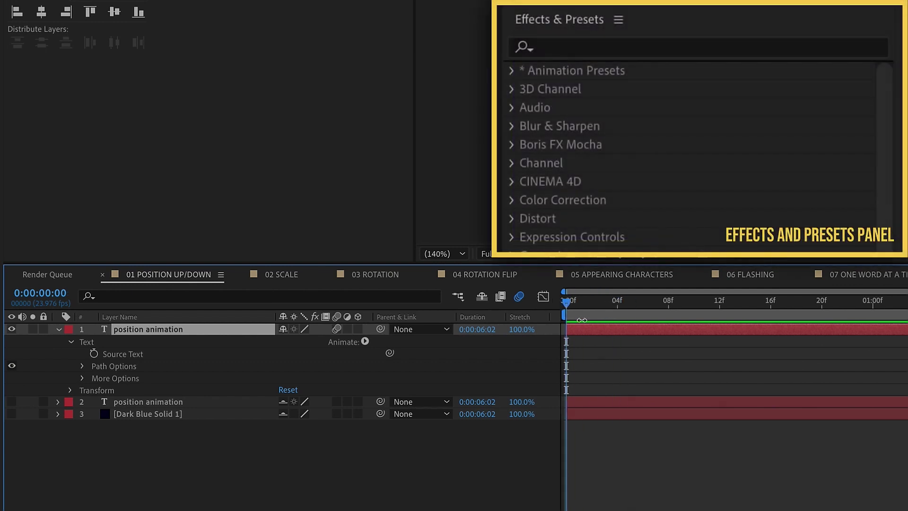
left_click(513, 71)
left_click(530, 108)
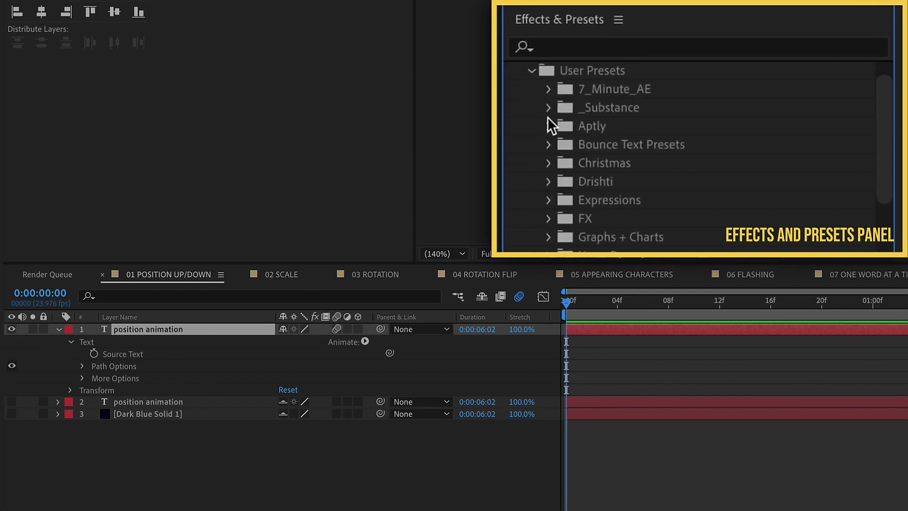
left_click(548, 90)
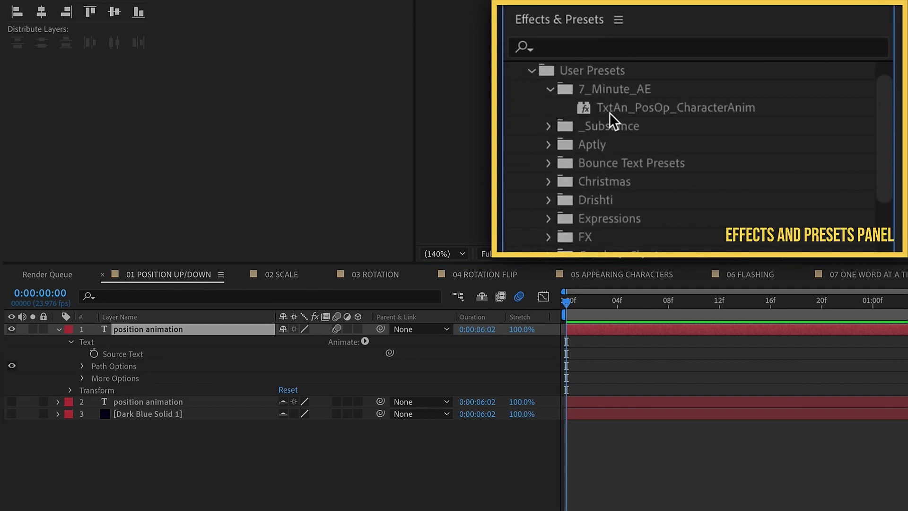
double_click(628, 107)
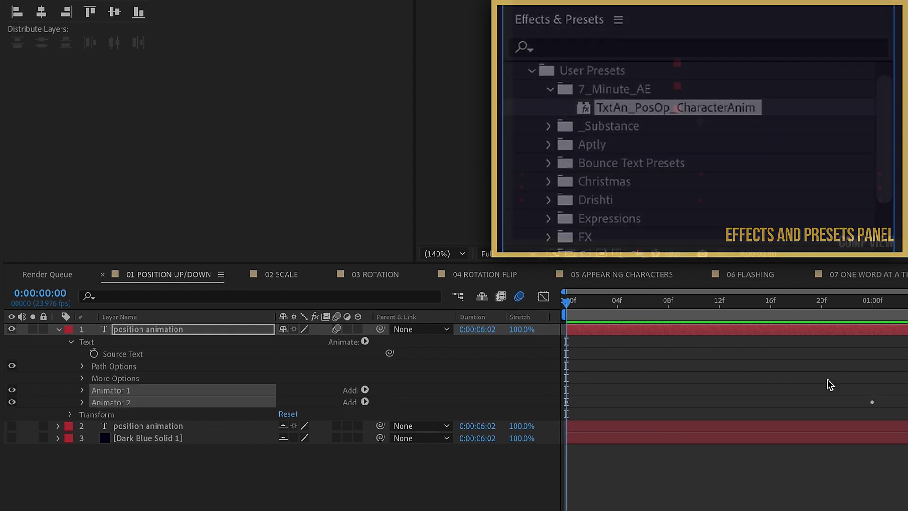
left_click(810, 455)
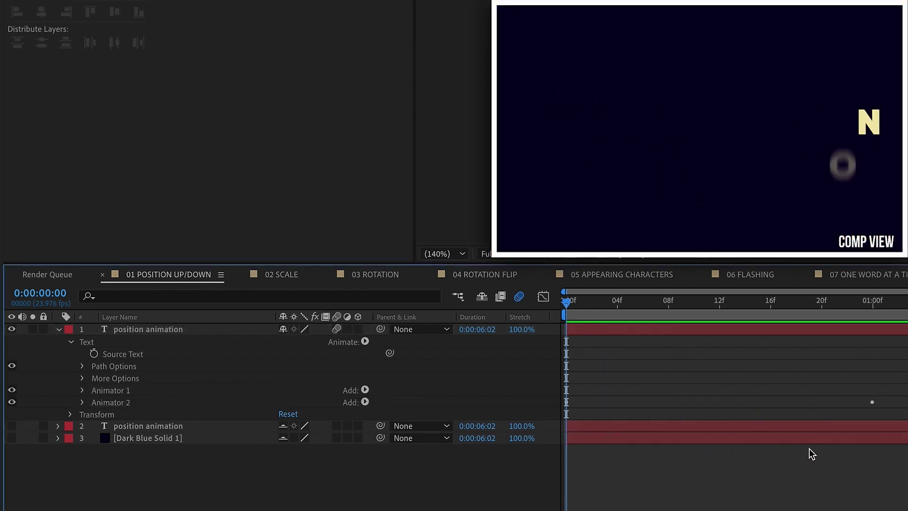
key("space")
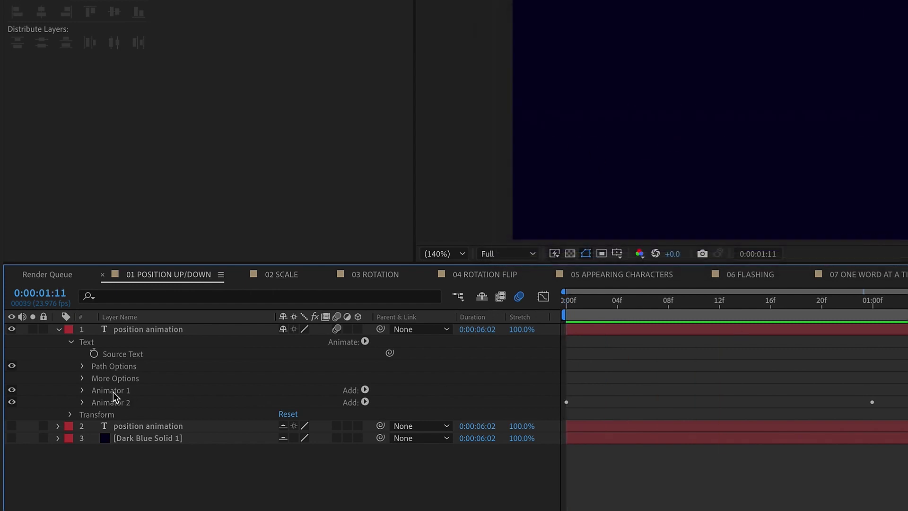
Save the top layer's entire Text property group as animation preset TxtAnim_sample in the 7_Minute_AE folder
left_click(117, 391)
left_click(119, 403)
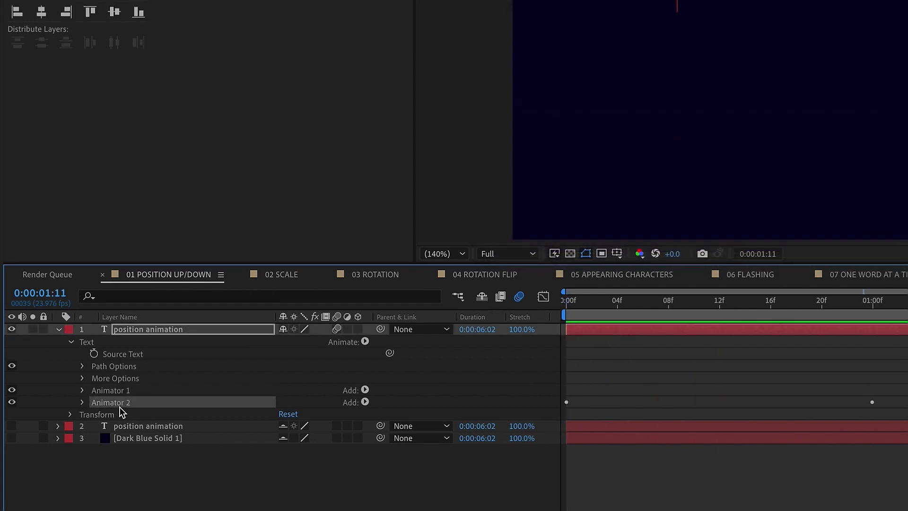
left_click(94, 342)
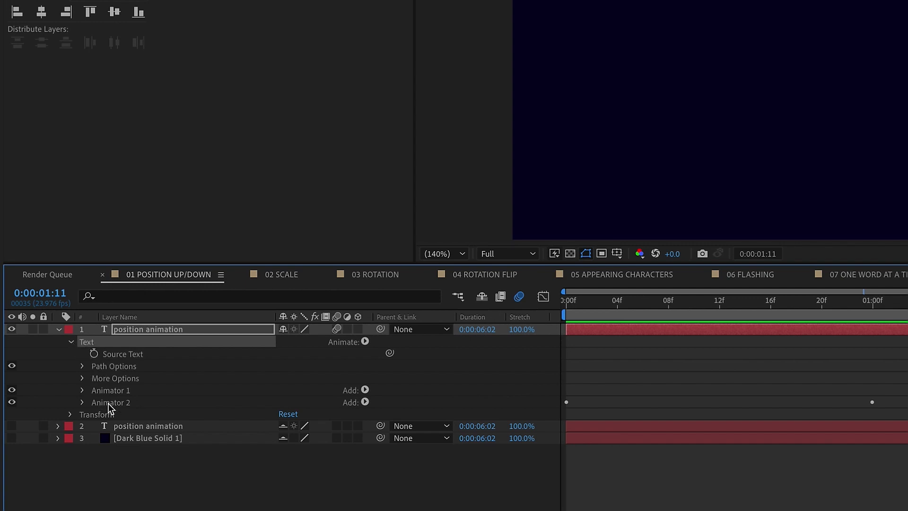
left_click(343, 8)
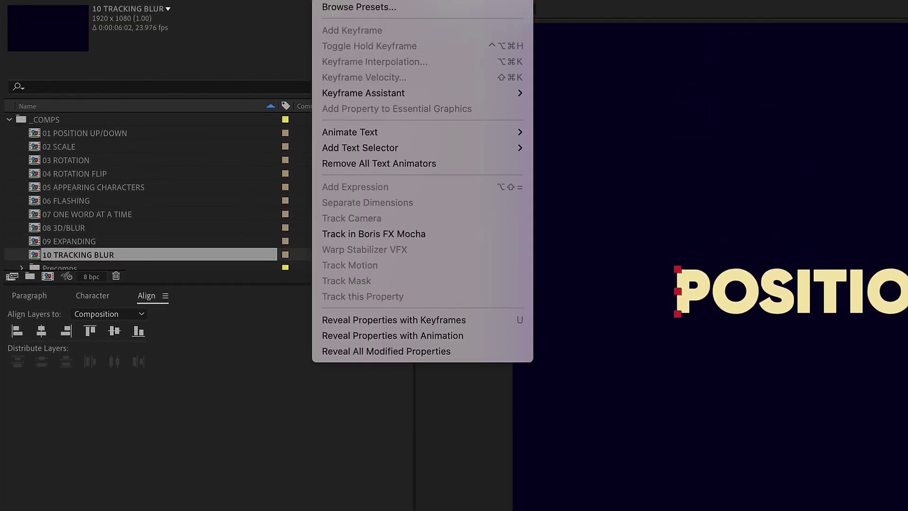
left_click(379, 28)
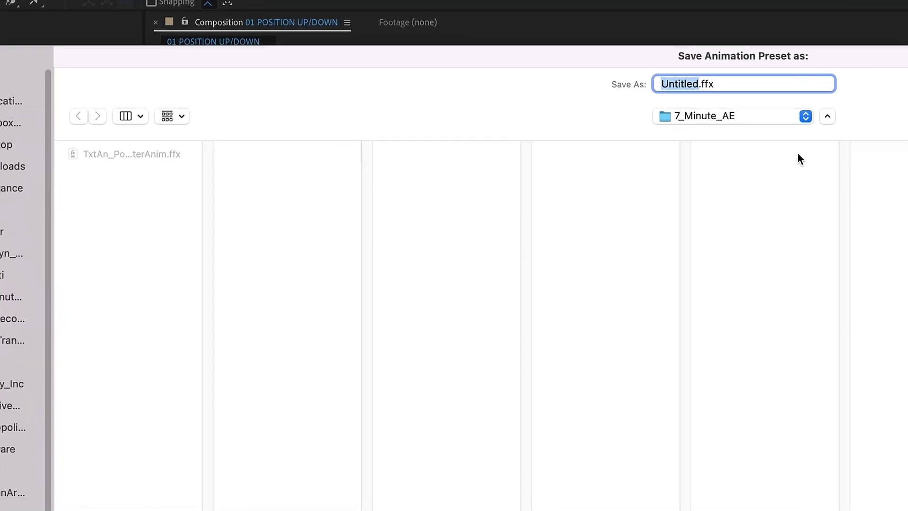
type("TxtAnim_sma")
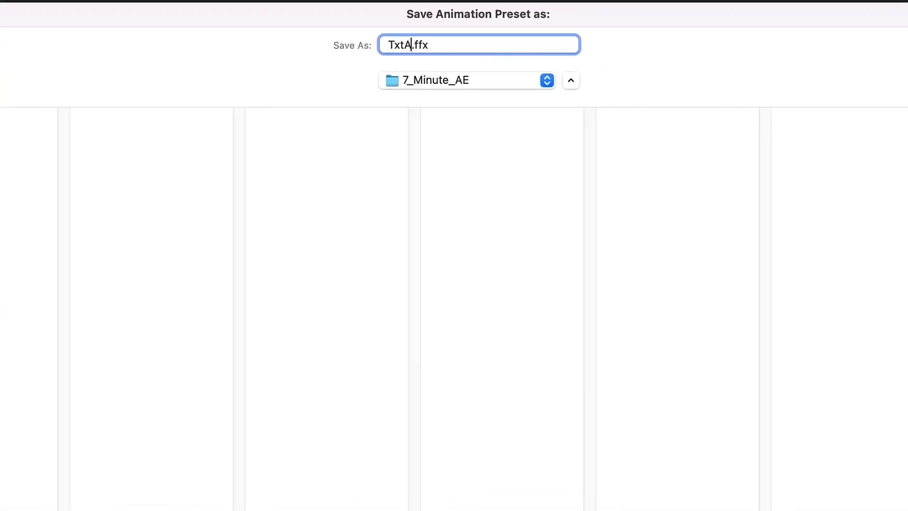
key("Return")
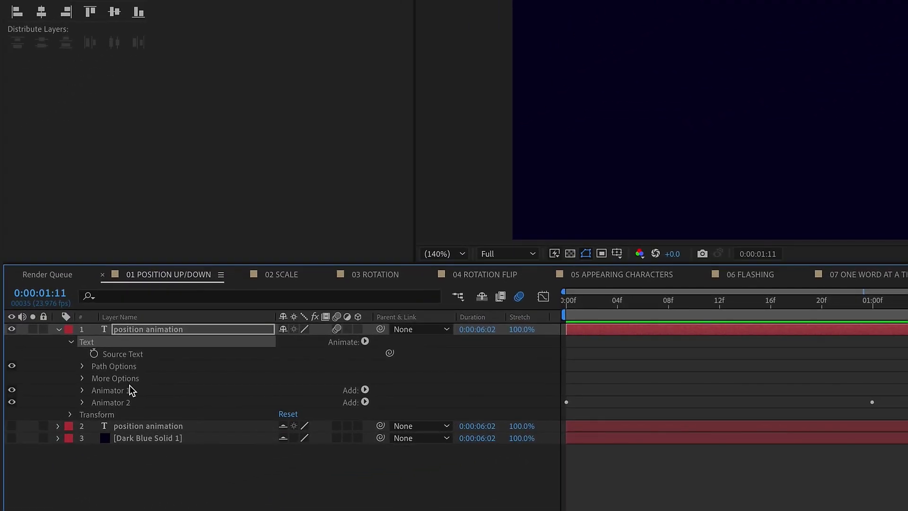
Remove both text animators from the top position animation layer
left_click(131, 391)
left_click(126, 401, "shift")
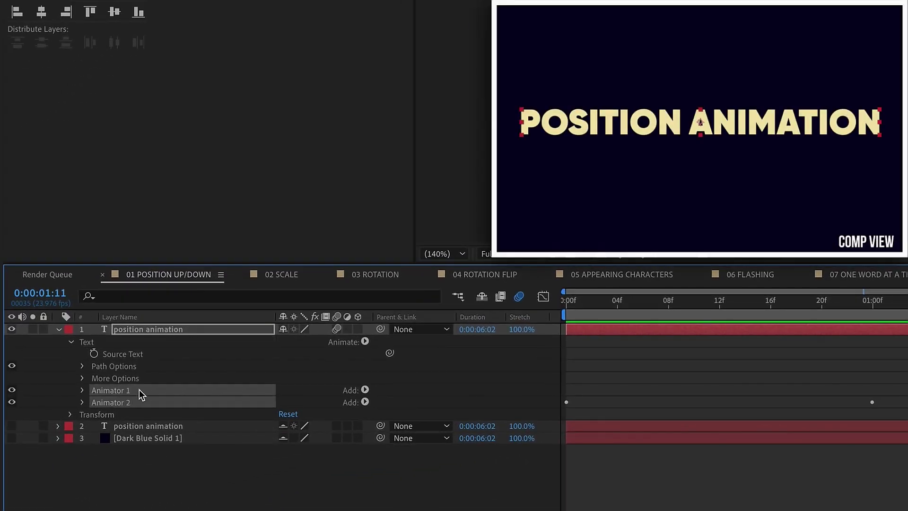
key("Delete")
Replace the top text layer's wording with "something else" and reselect the layer
double_click(151, 331)
type("something else")
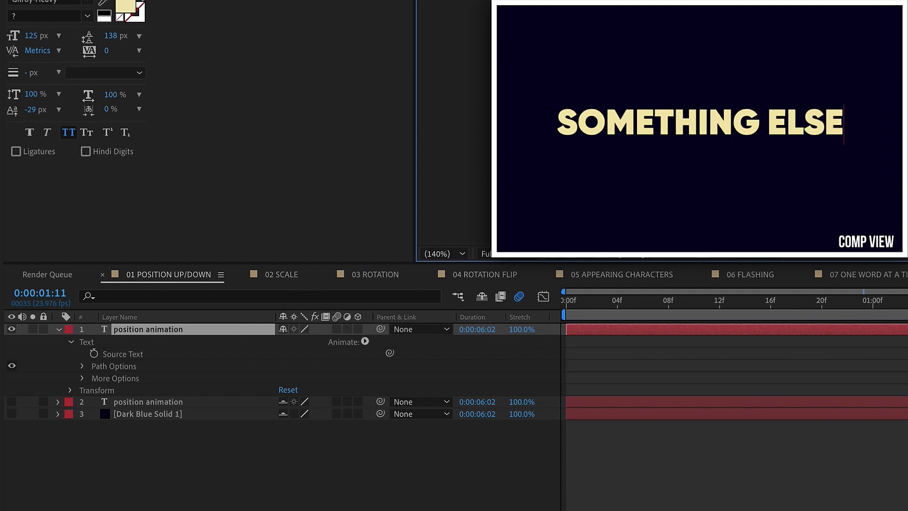
left_click(181, 330)
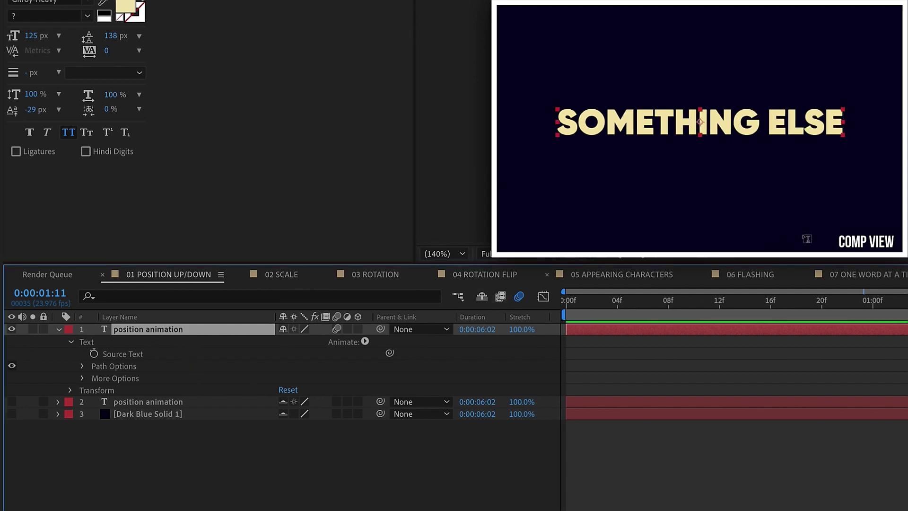
Apply the TxtAnim_sample user preset from 7_Minute_AE to the top text layer at 0:00:00:00 and scrub through the animation
left_click(511, 70)
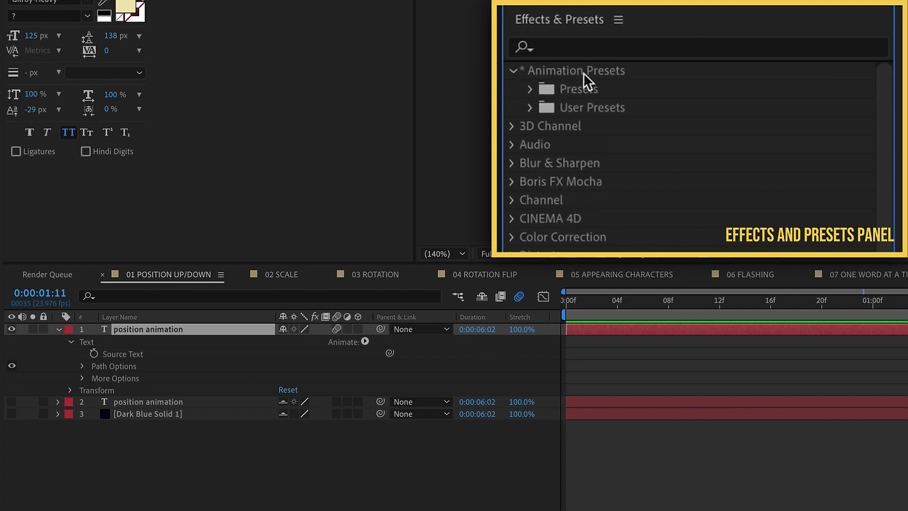
left_click(529, 107)
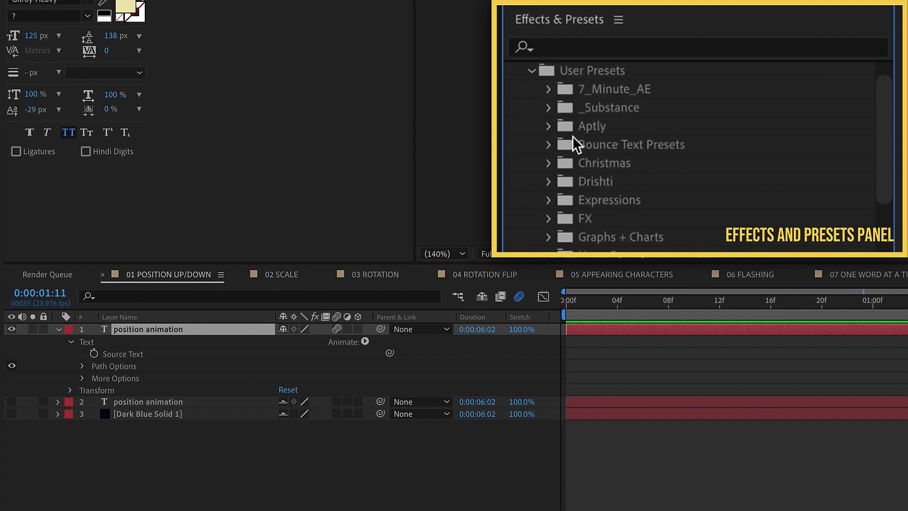
left_click(549, 91)
left_click(629, 128)
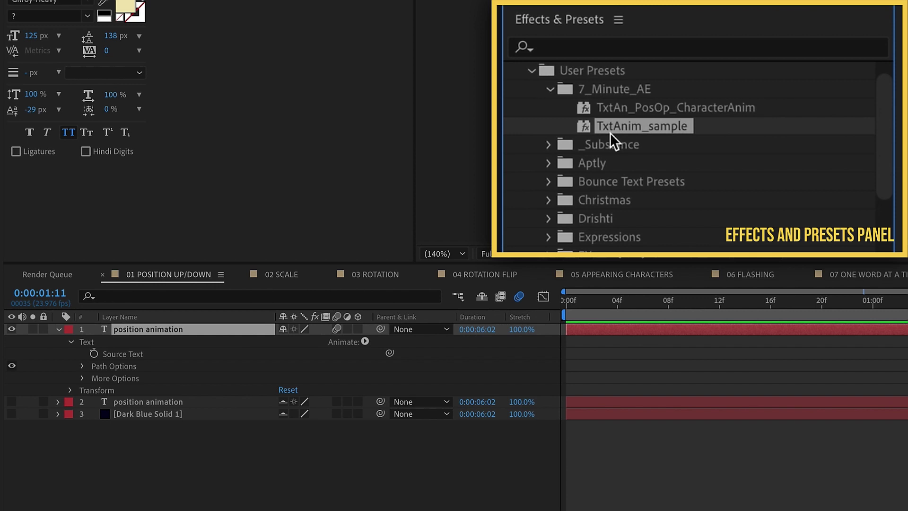
left_click_drag(585, 300, 566, 301)
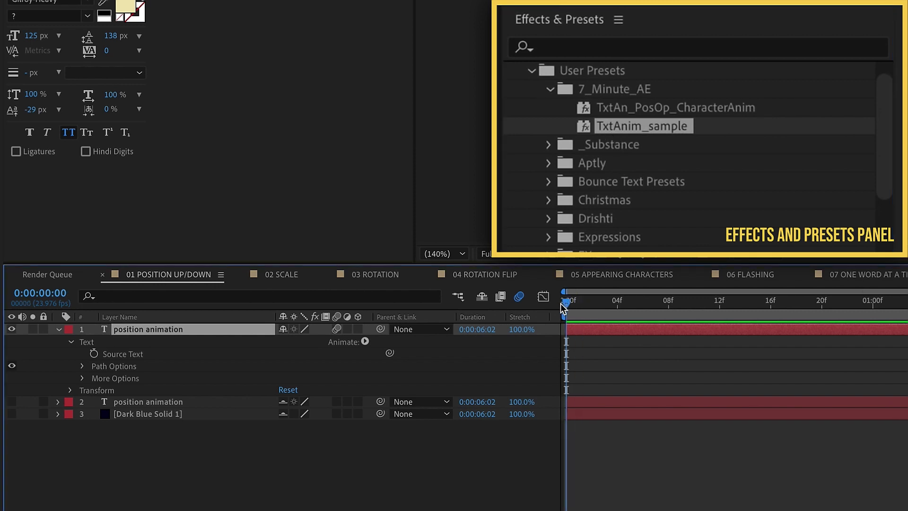
double_click(629, 127)
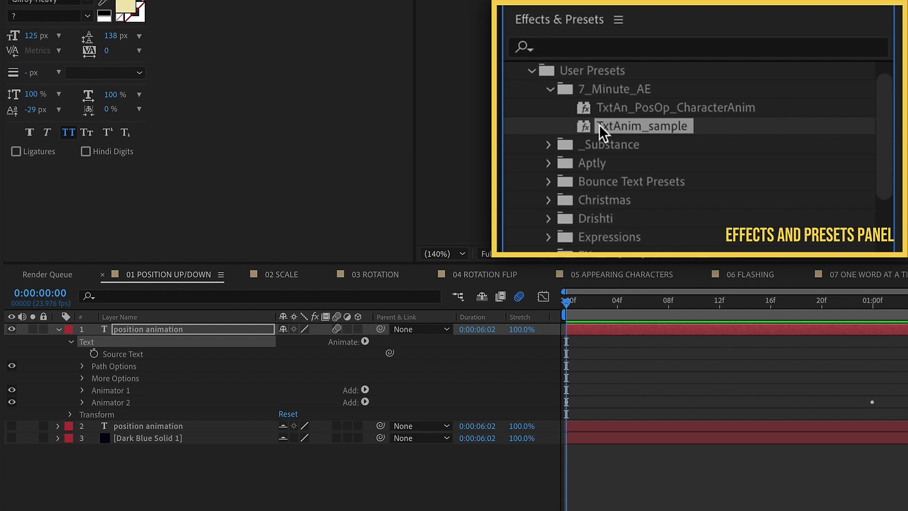
left_click_drag(569, 300, 907, 302)
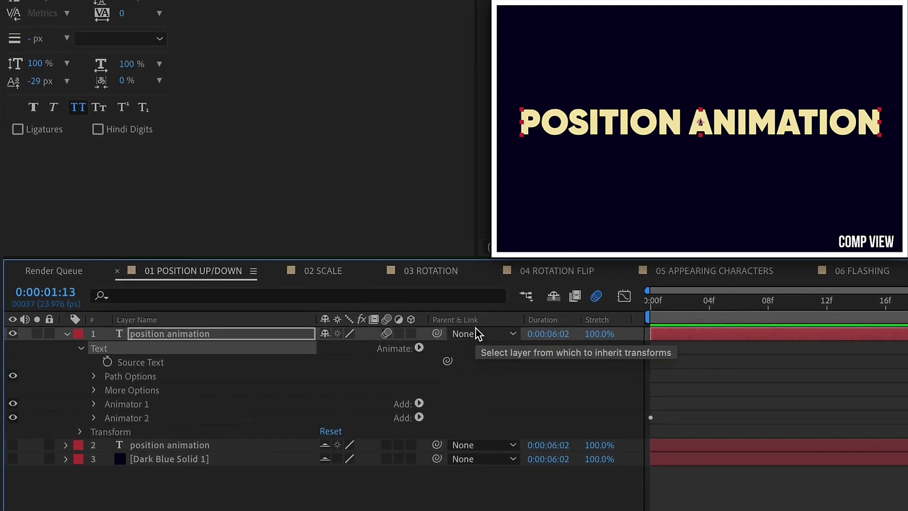
Compare selecting the whole Text group and Source Text with selecting only Animator 1 and Animator 2 on the top text layer
left_click(164, 434)
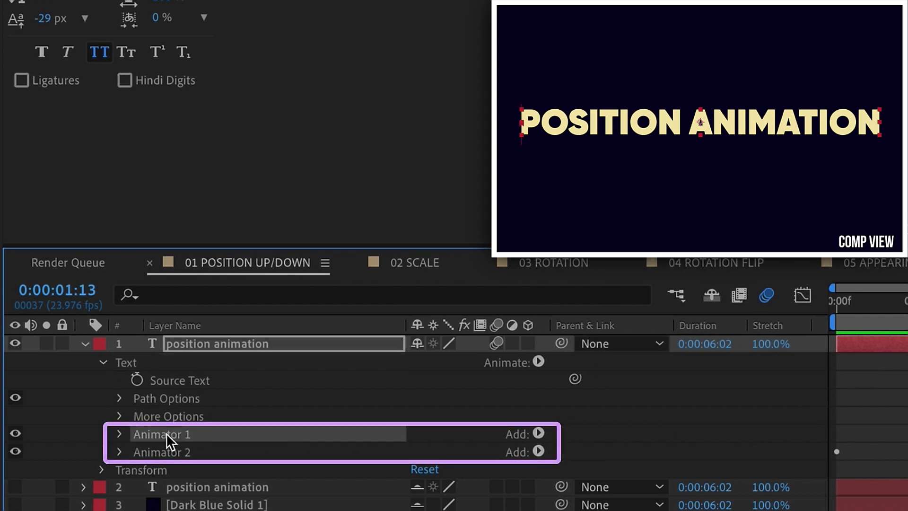
left_click(179, 452, "shift")
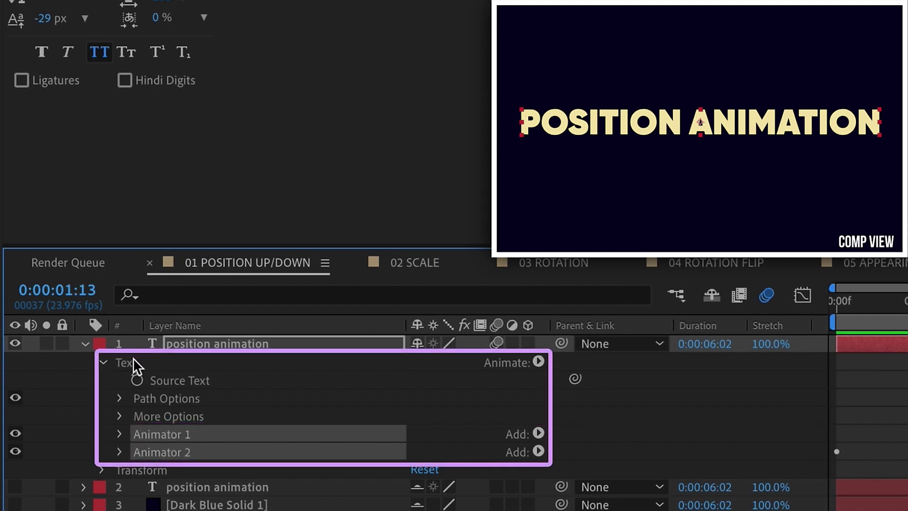
left_click(152, 362)
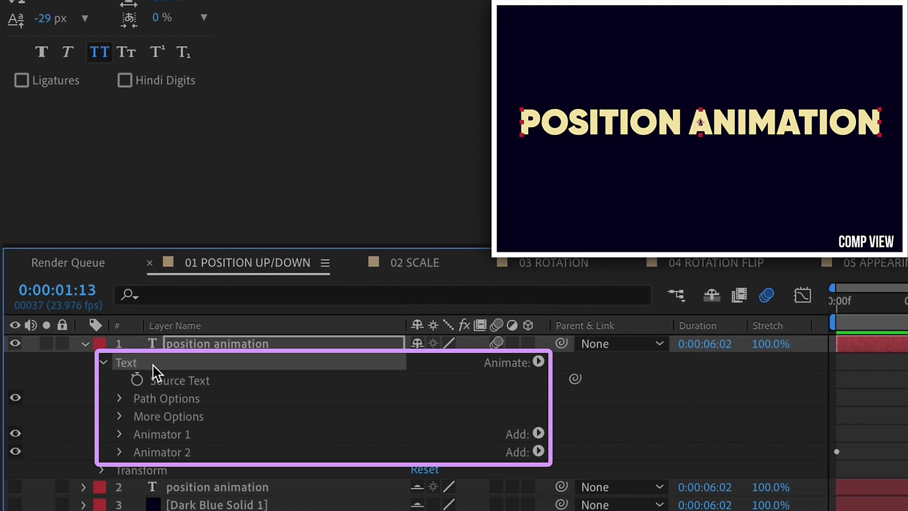
left_click(175, 380)
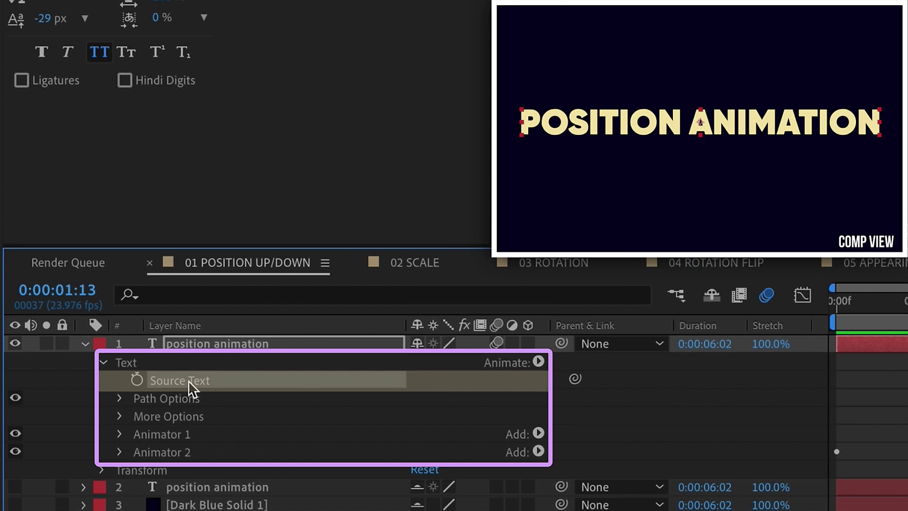
left_click(187, 435)
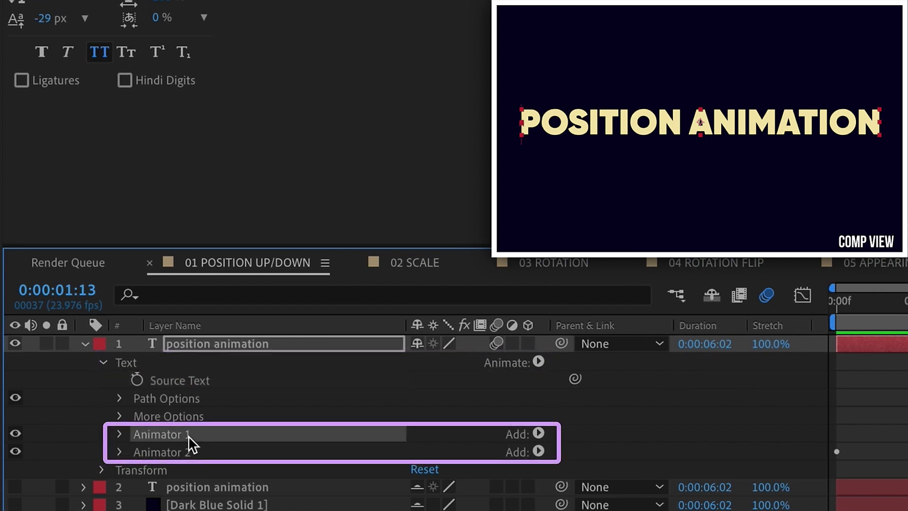
left_click(188, 450, "ctrl")
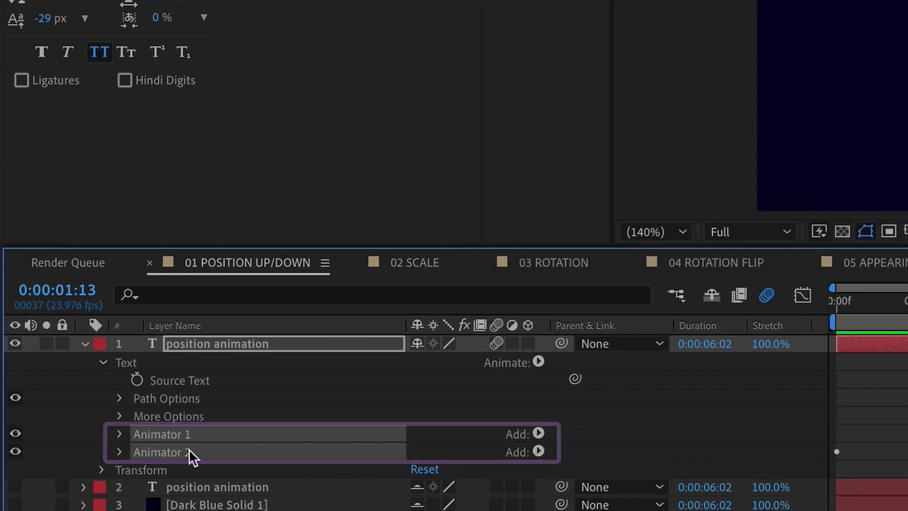